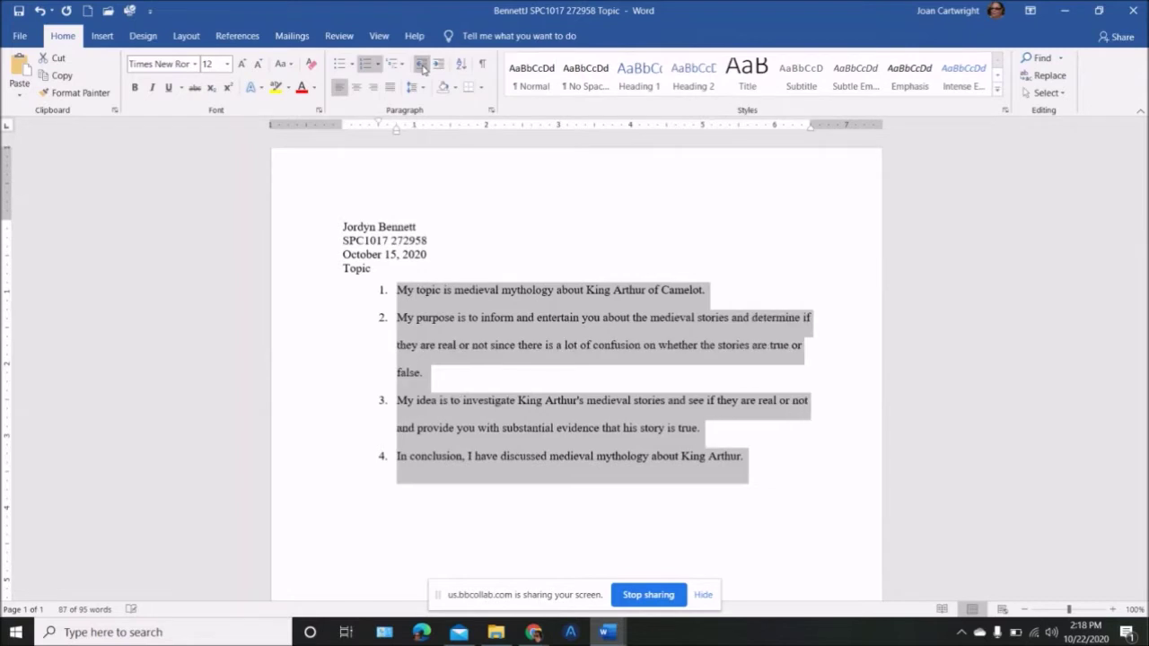
Try decreasing and increasing the indent of the four-item numbered list
click(422, 65)
click(440, 65)
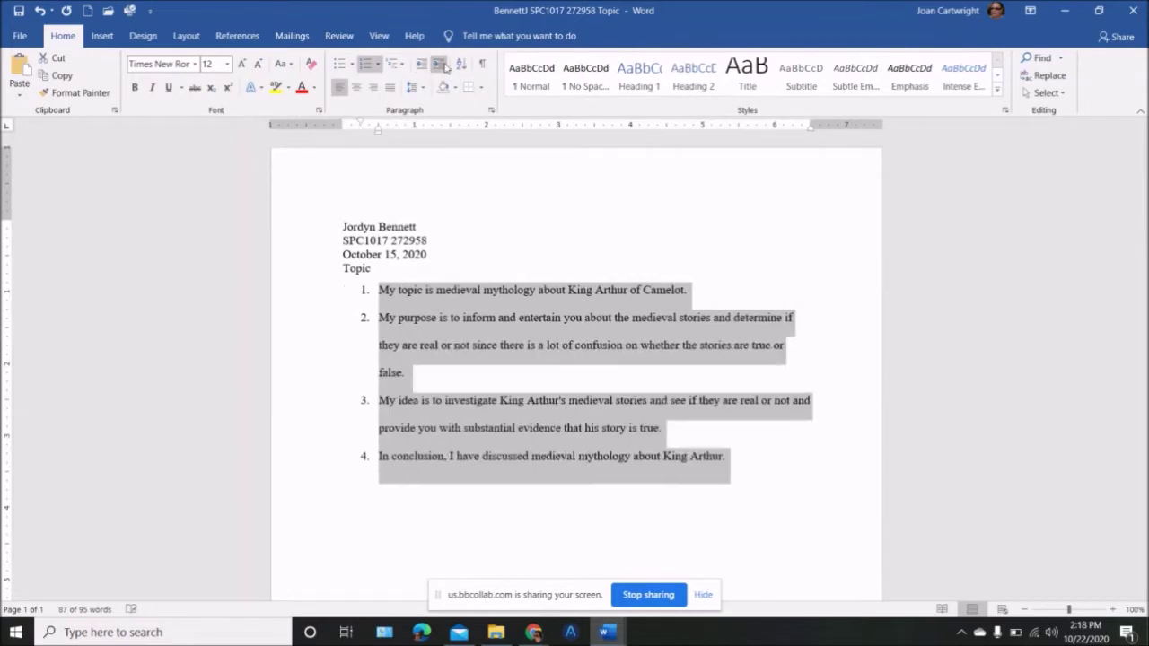
click(443, 65)
click(764, 459)
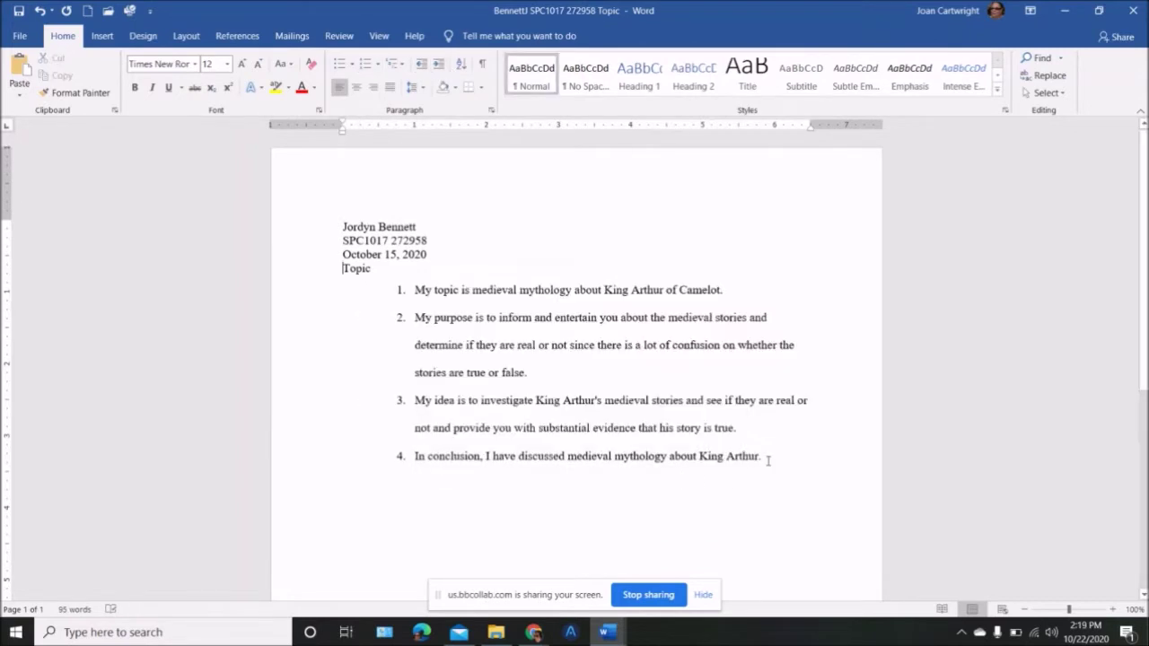
Move the four-item numbered list back to the page margin, and indent it one level
drag(770, 460, 405, 291)
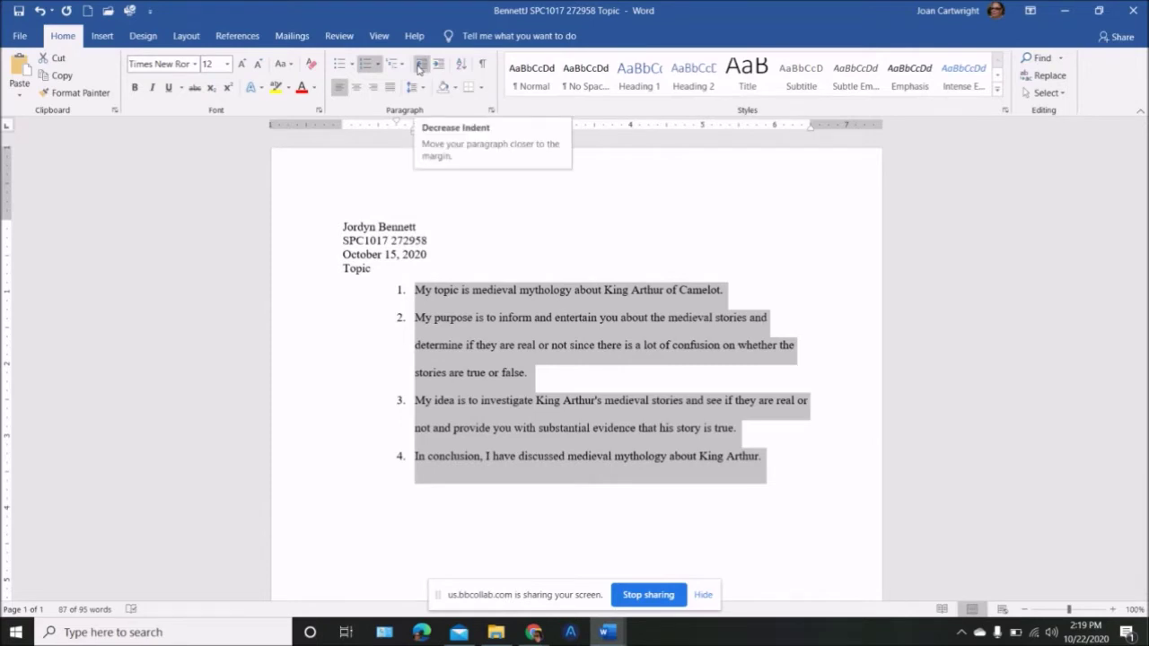
click(418, 68)
click(419, 68)
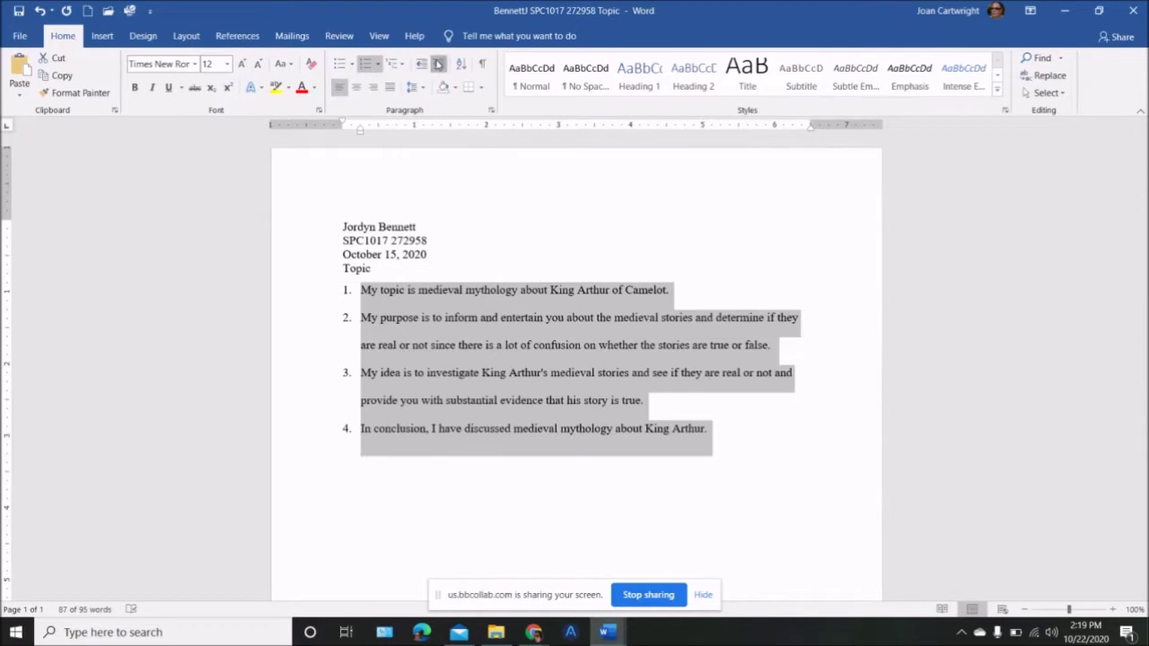
click(437, 65)
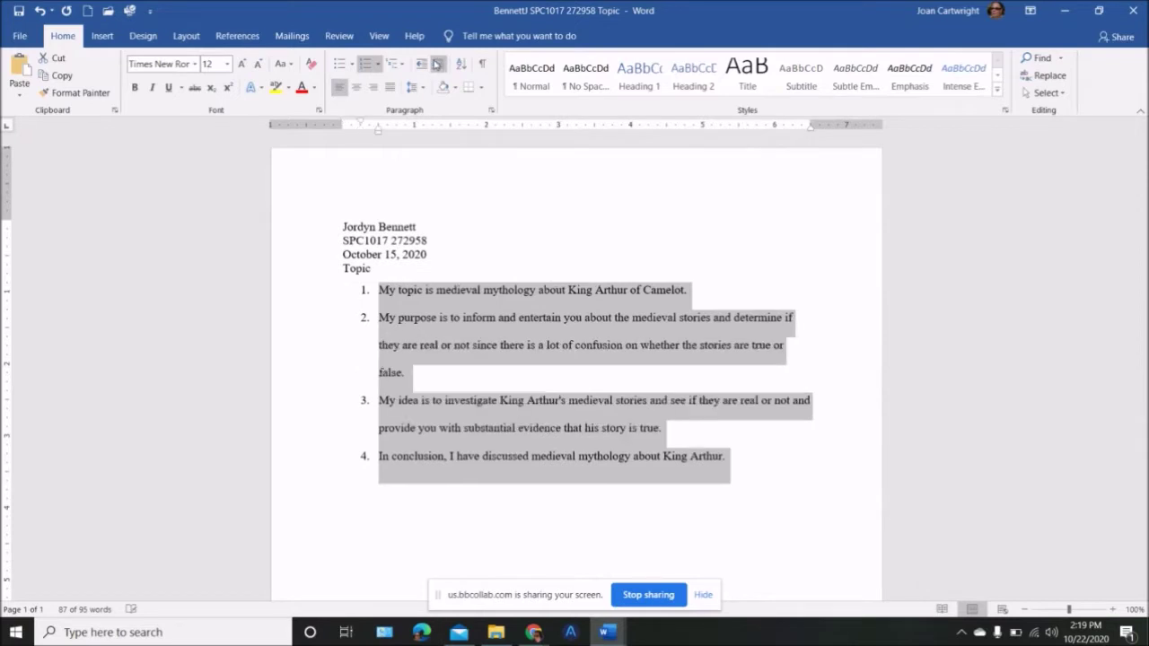
Remove the space after the paragraphs of the numbered list
click(420, 87)
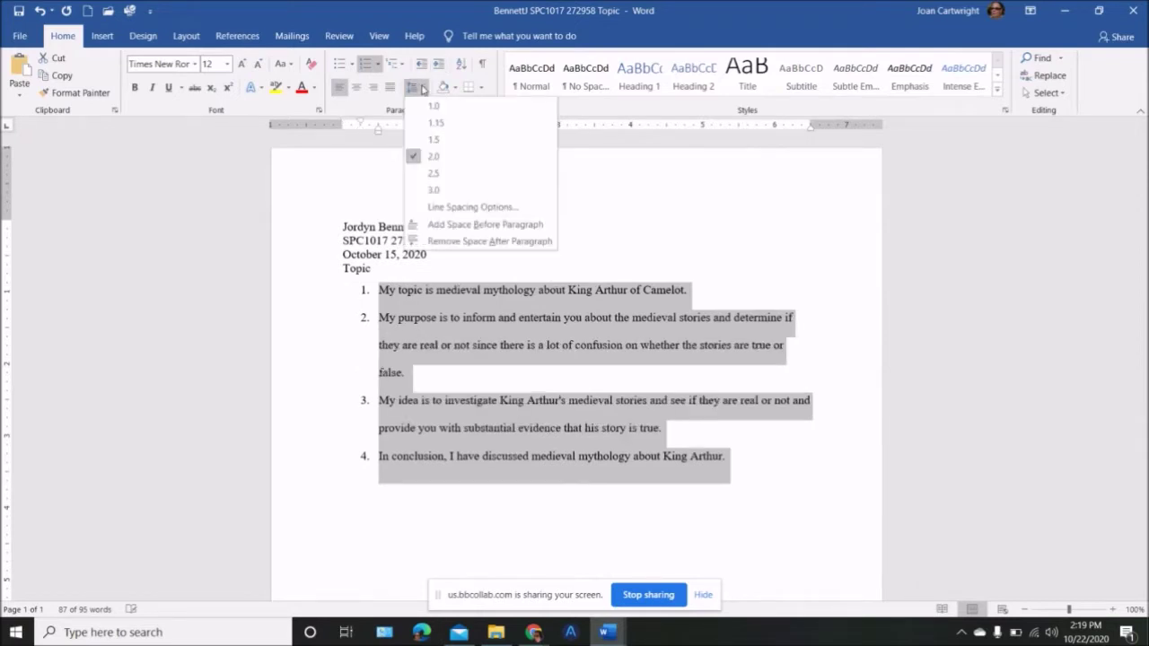
click(456, 244)
click(494, 251)
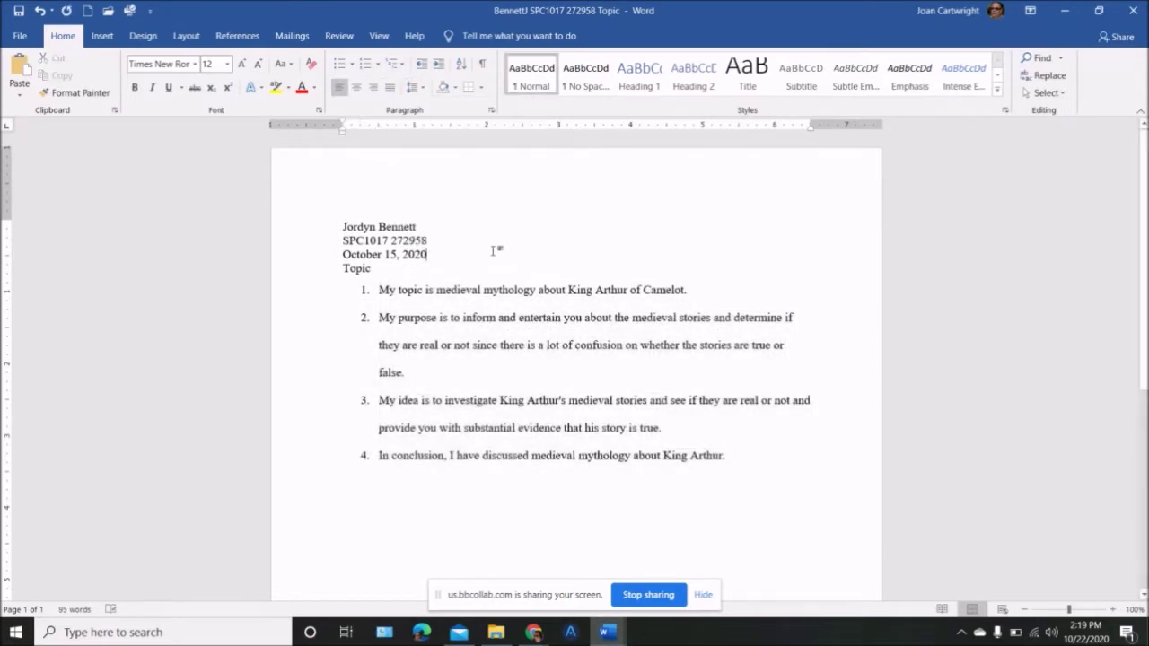
Insert a blank line between the "Topic" heading line and the first numbered item
click(387, 266)
key(Return)
key(BackSpace)
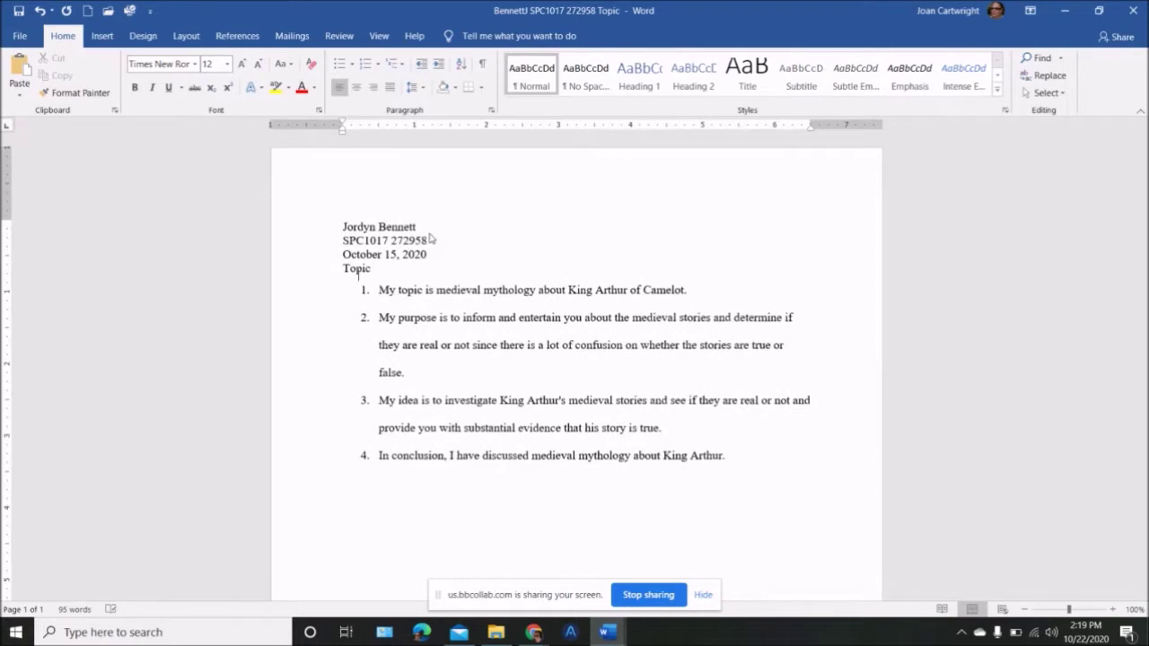
key(Return)
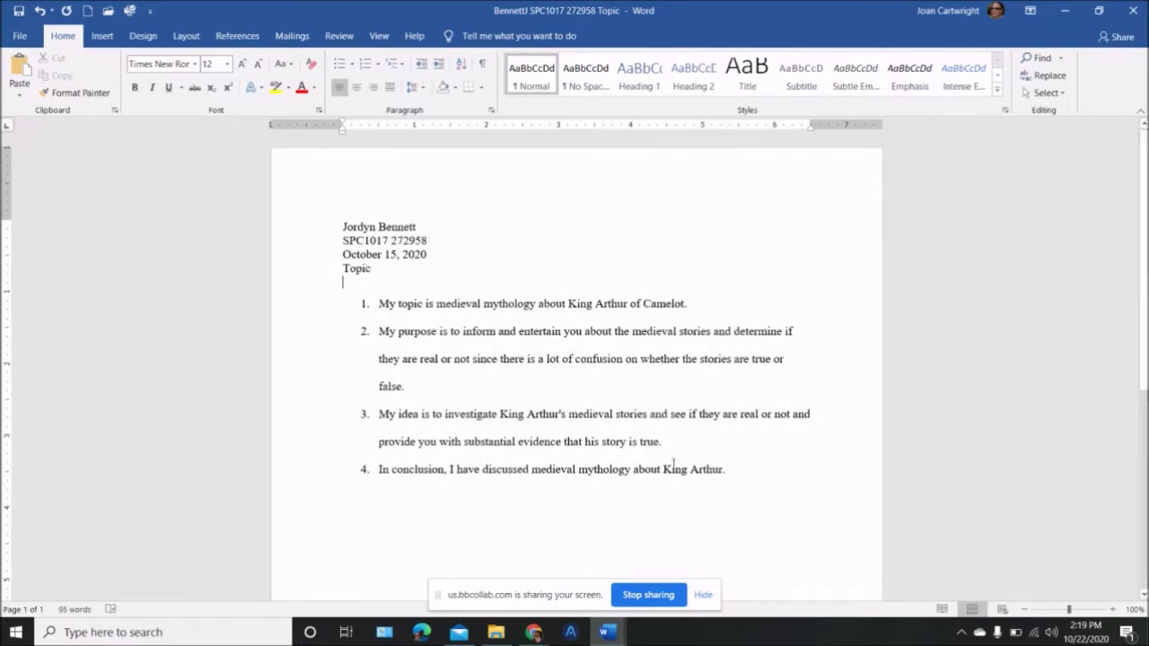
Add space after the paragraphs of the four-item numbered list
drag(734, 472, 379, 305)
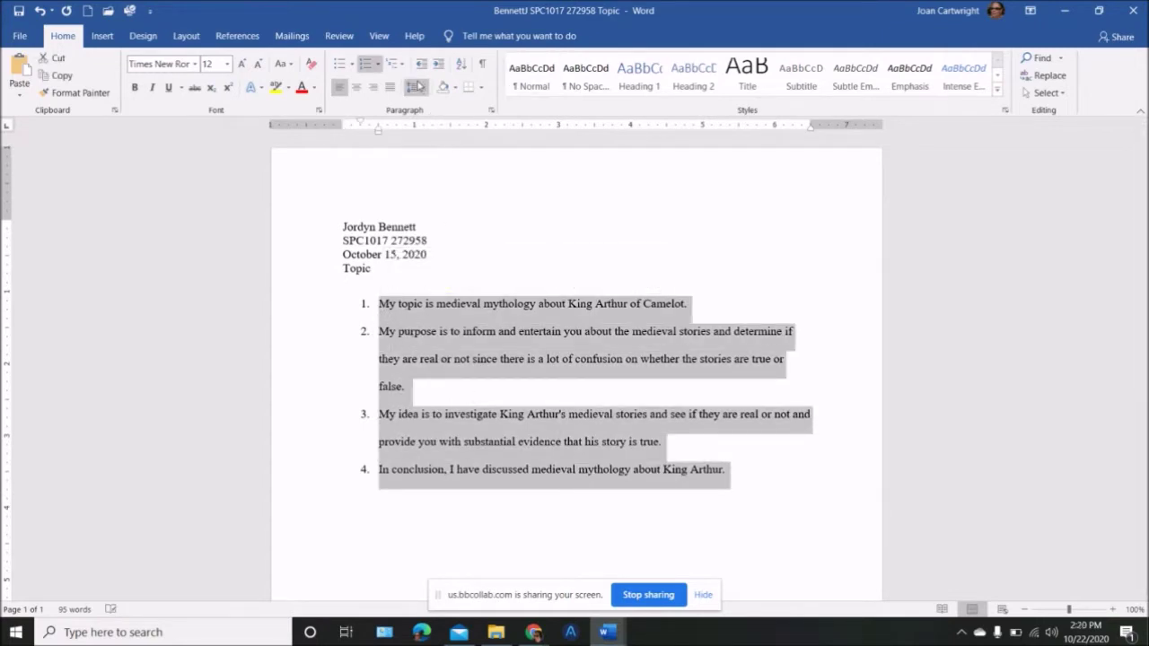
click(415, 87)
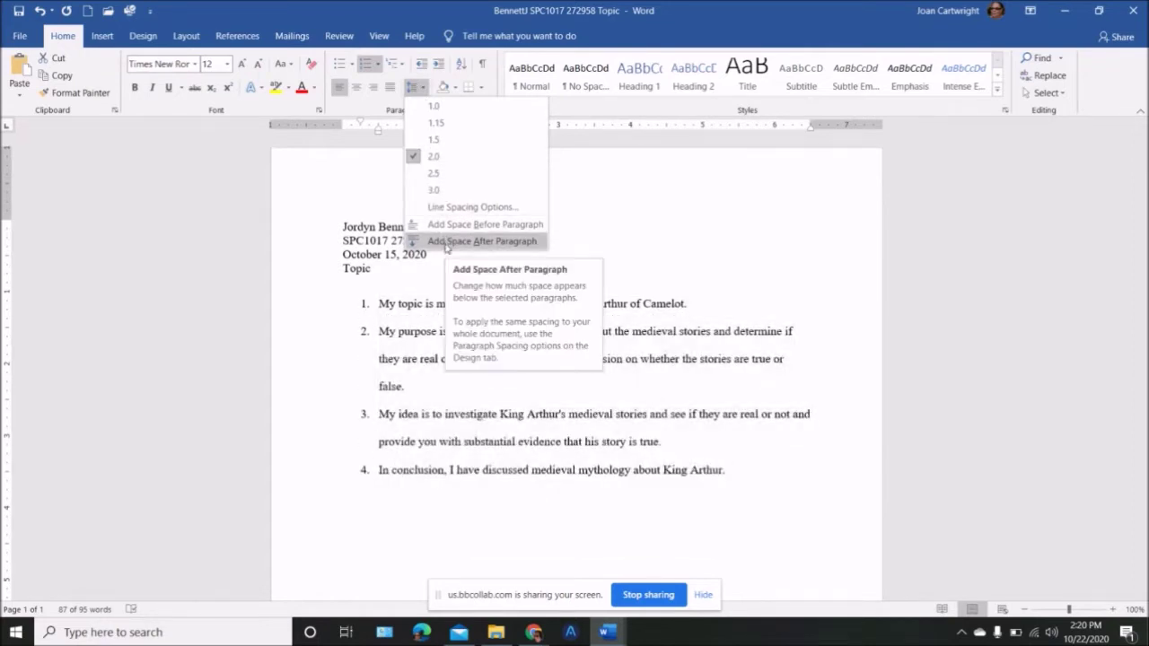
click(446, 243)
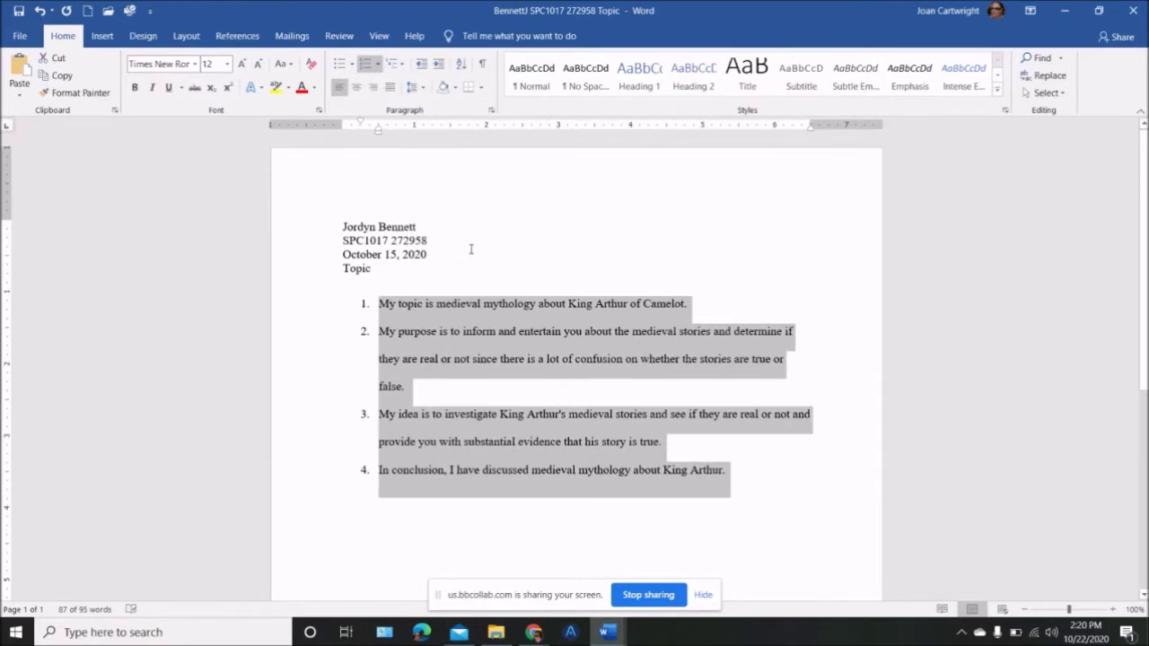
click(469, 252)
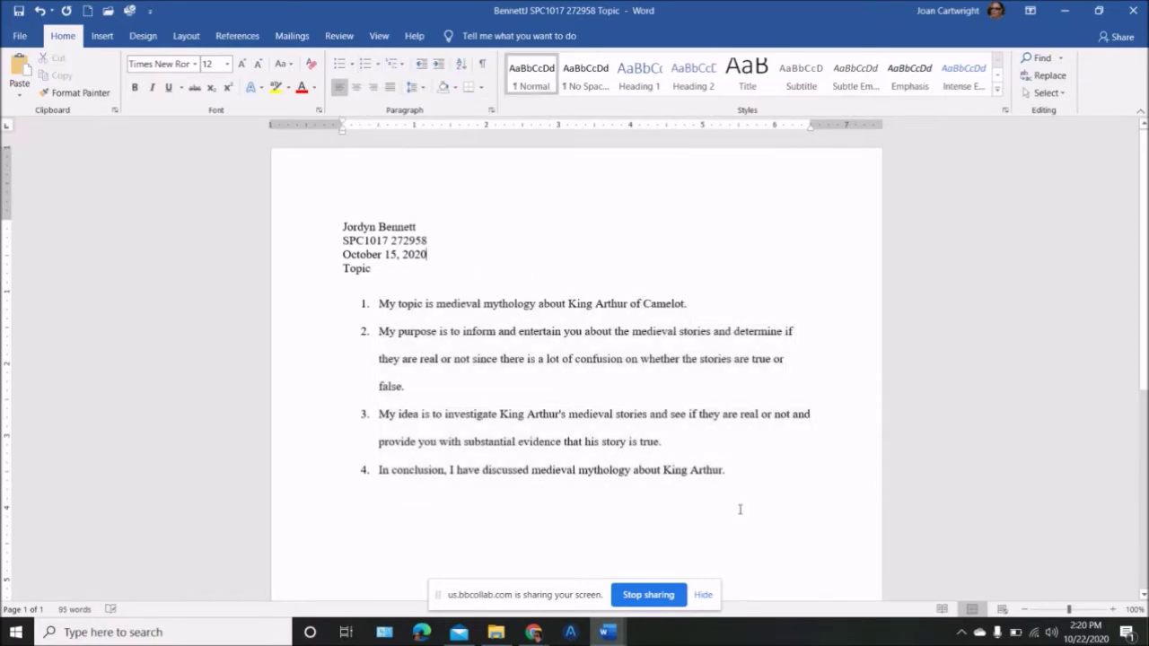
Start saving a copy of the document and choose the OR1 folder under 272958 as its location
click(20, 36)
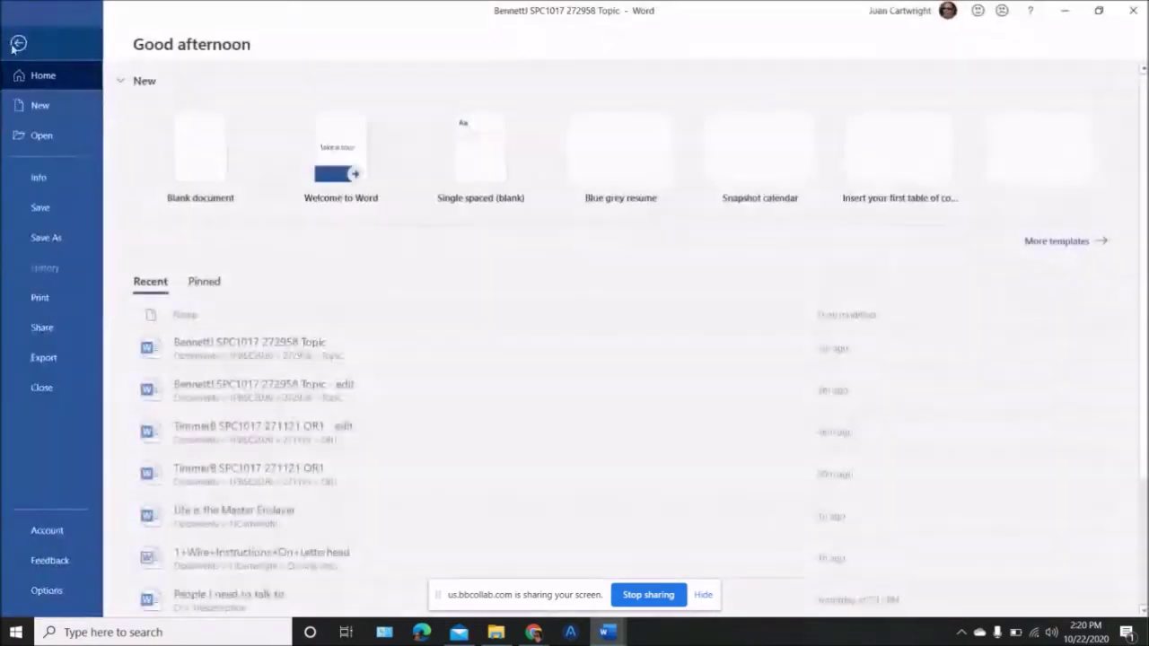
click(19, 236)
click(523, 175)
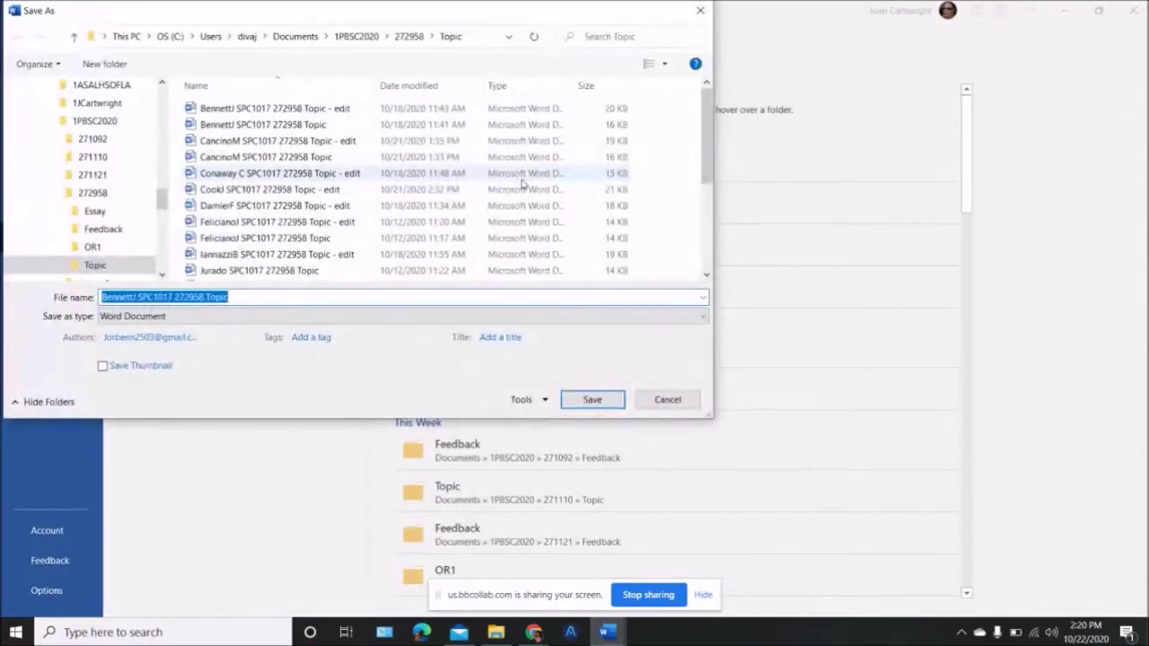
click(92, 247)
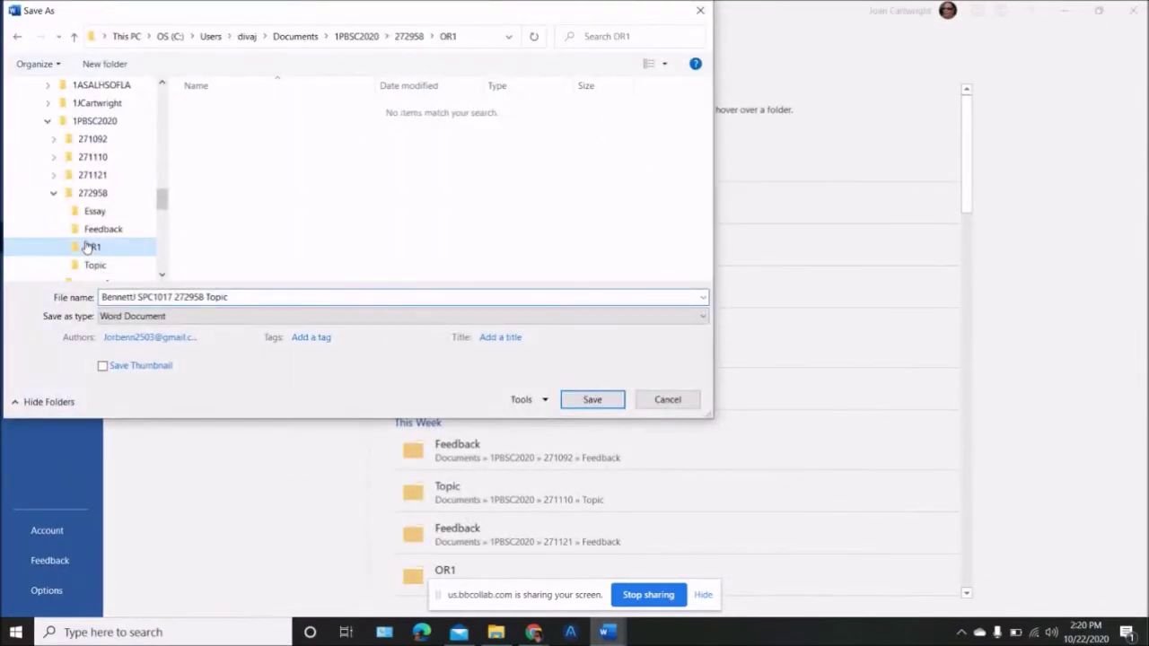
Replace "Topic" at the end of the file name with "OR1 - sample" and save the copy
click(235, 297)
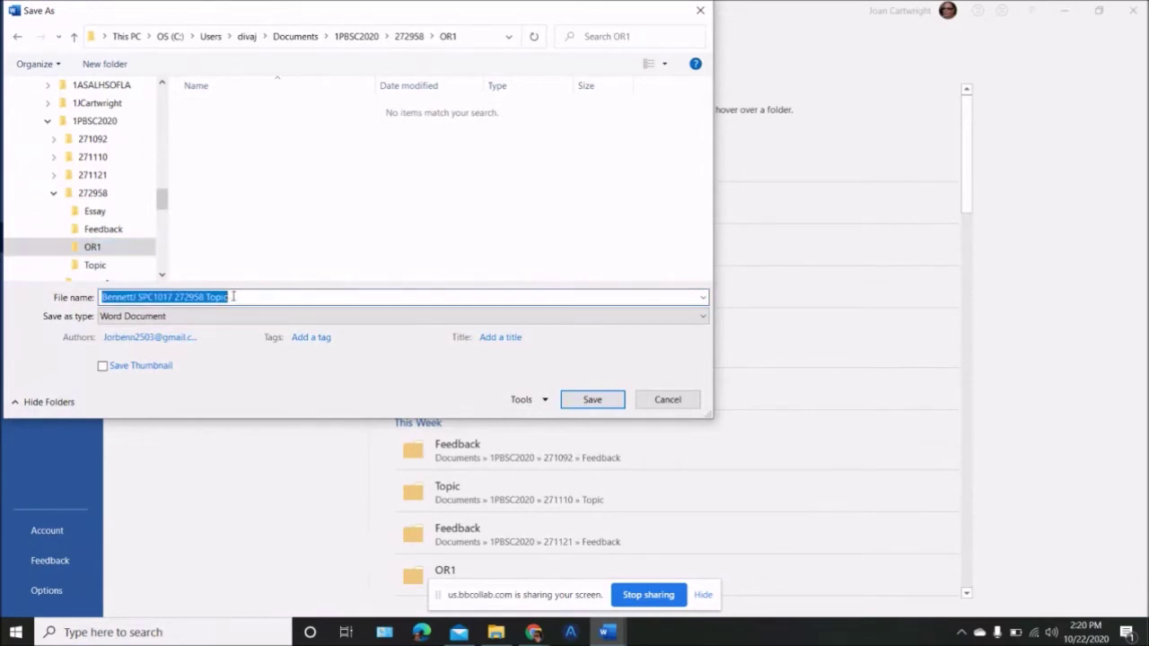
key(End)
key(BackSpace)
key(BackSpace)
key(BackSpace)
key(BackSpace)
key(BackSpace)
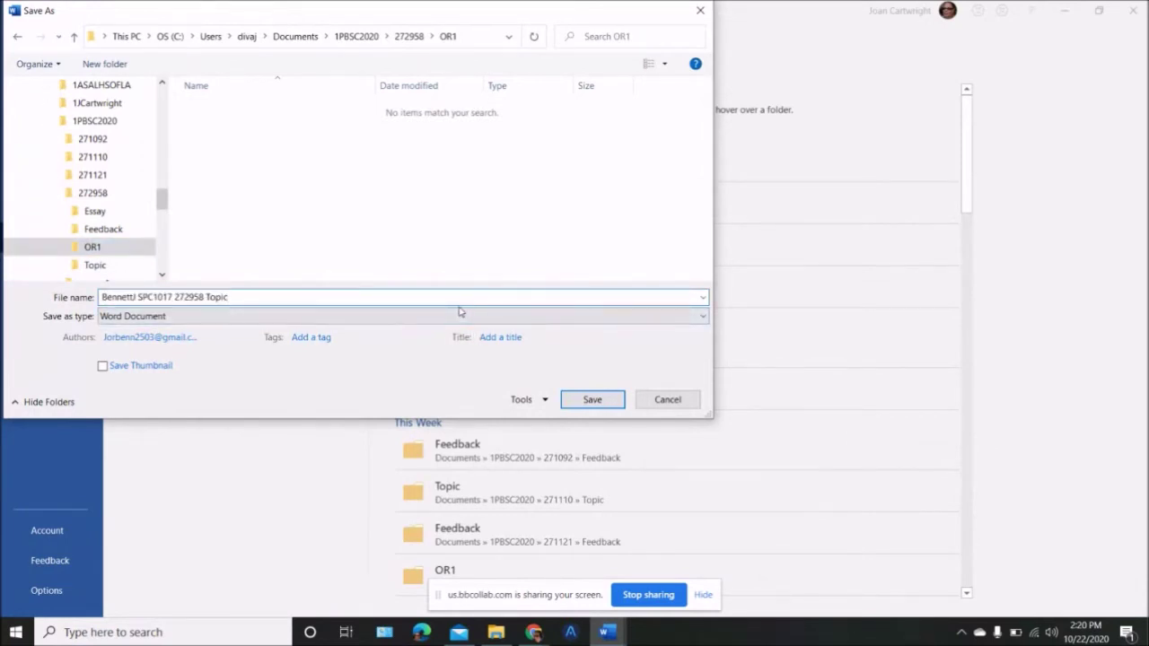
text(OR1 - sample)
key(Return)
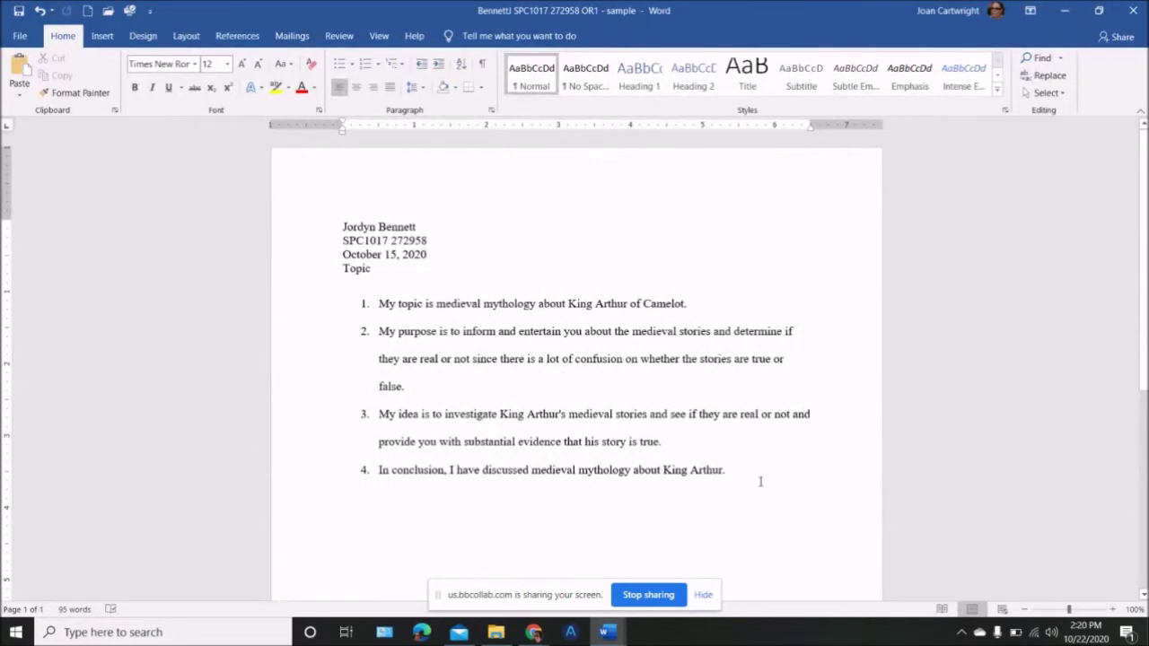
Change the numbering of the four list items to uppercase Roman numerals (I., II., III.)
drag(727, 471, 386, 305)
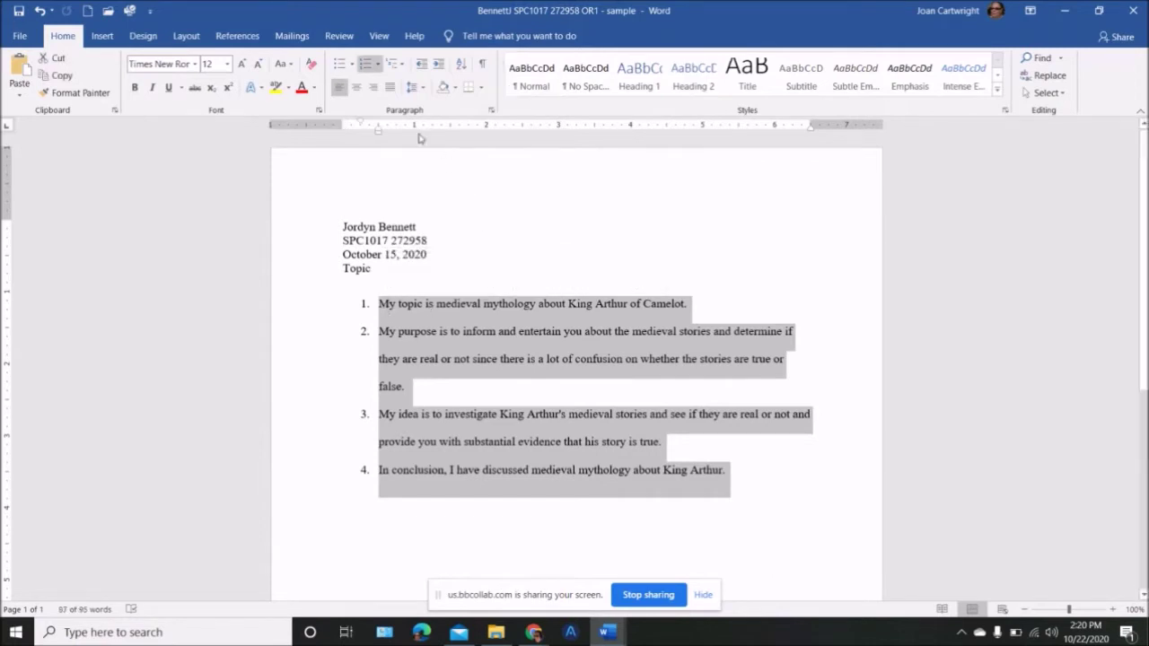
click(377, 69)
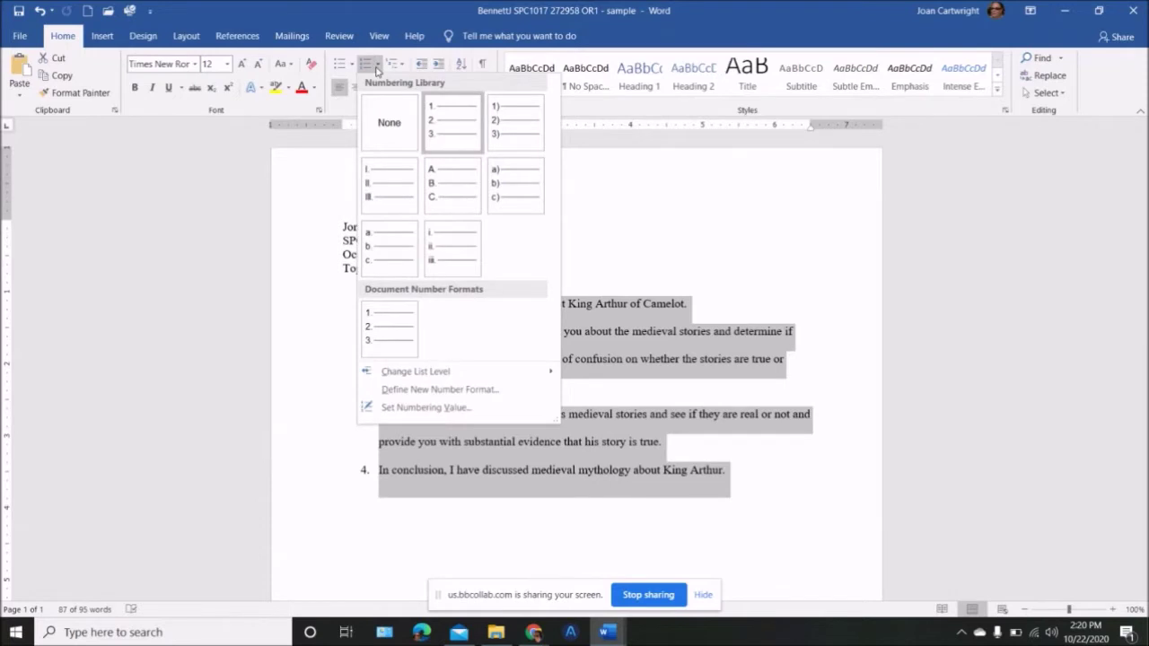
click(389, 186)
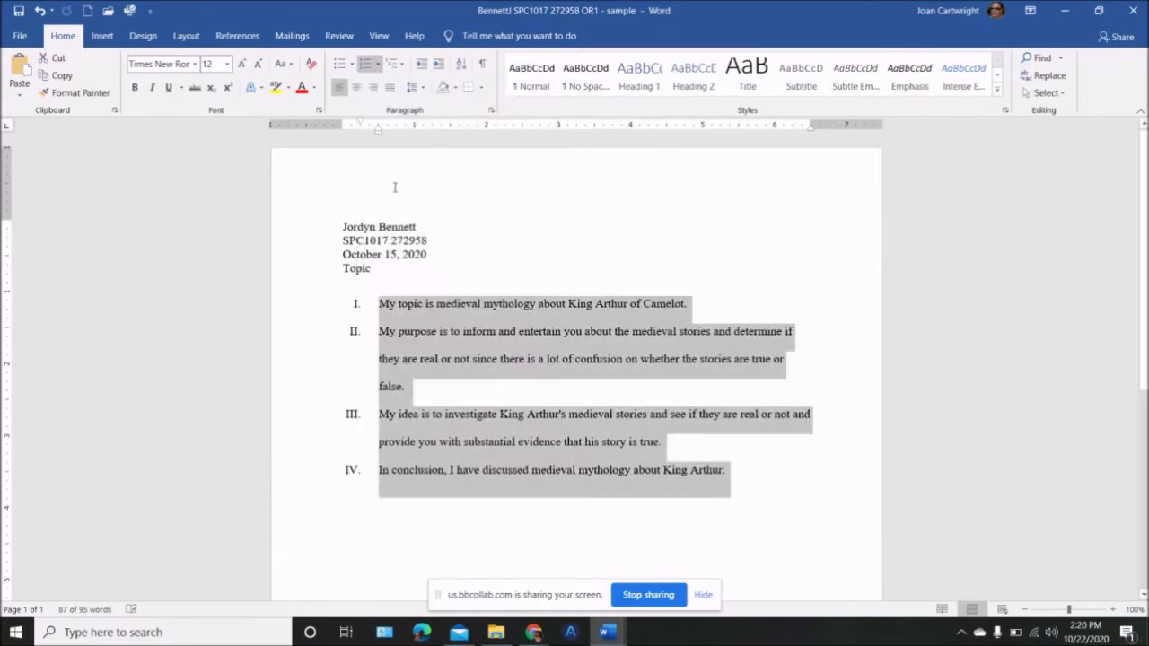
click(788, 506)
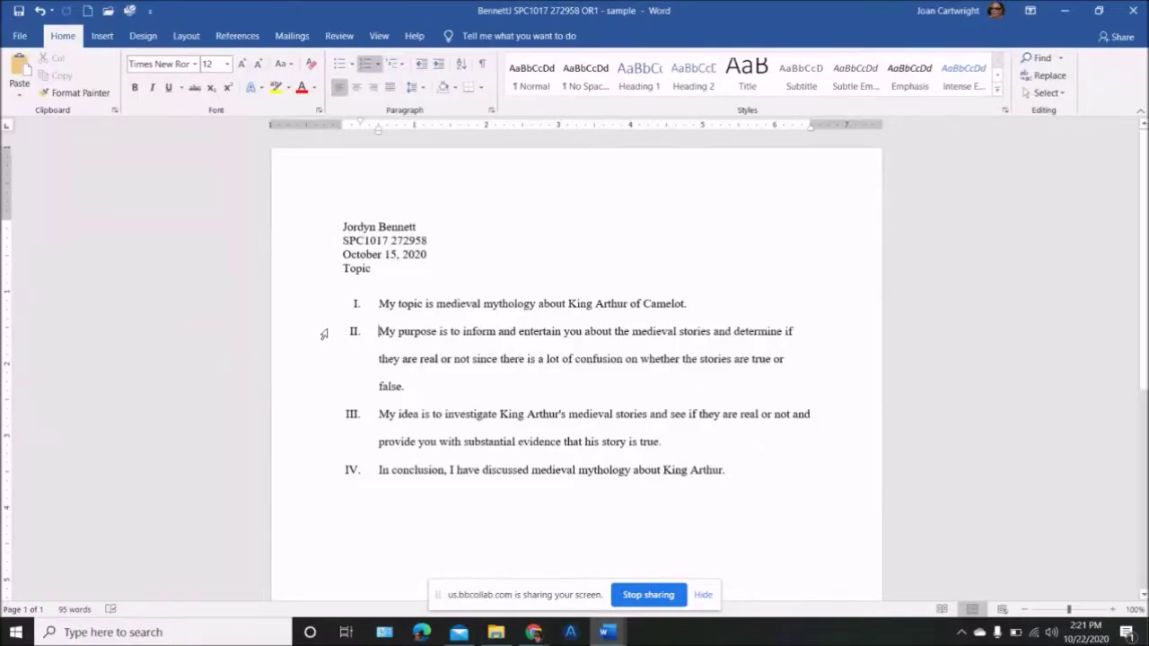
Remove the numbering from the "My purpose" item and join its text onto item I
key(BackSpace)
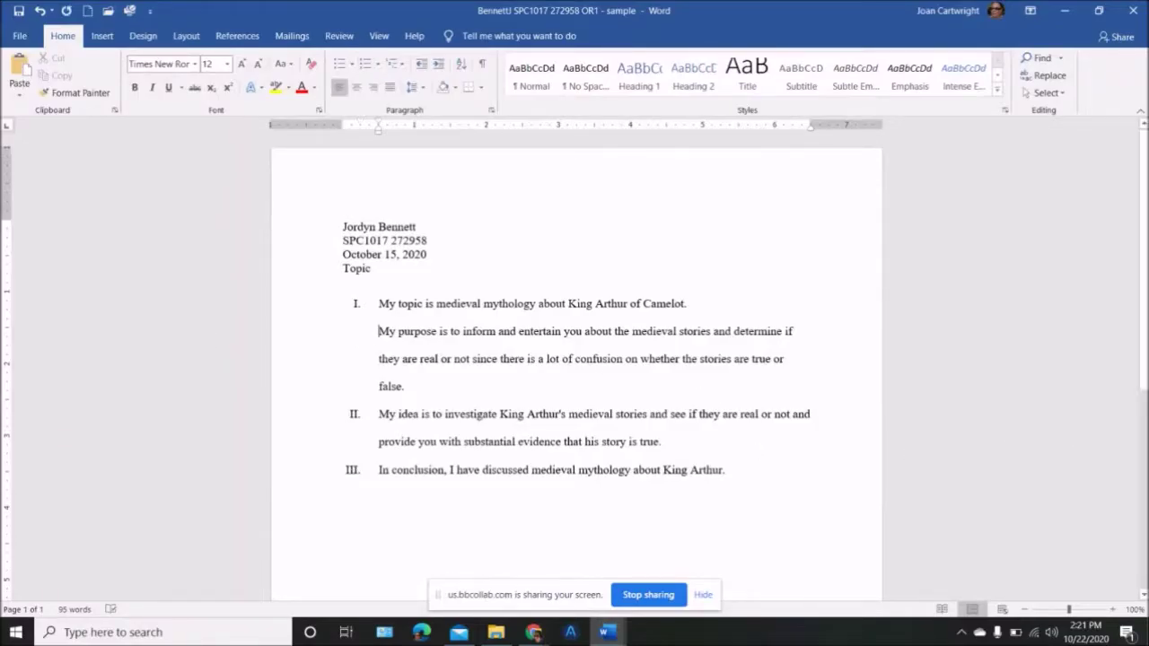
key(BackSpace)
key(BackSpace)
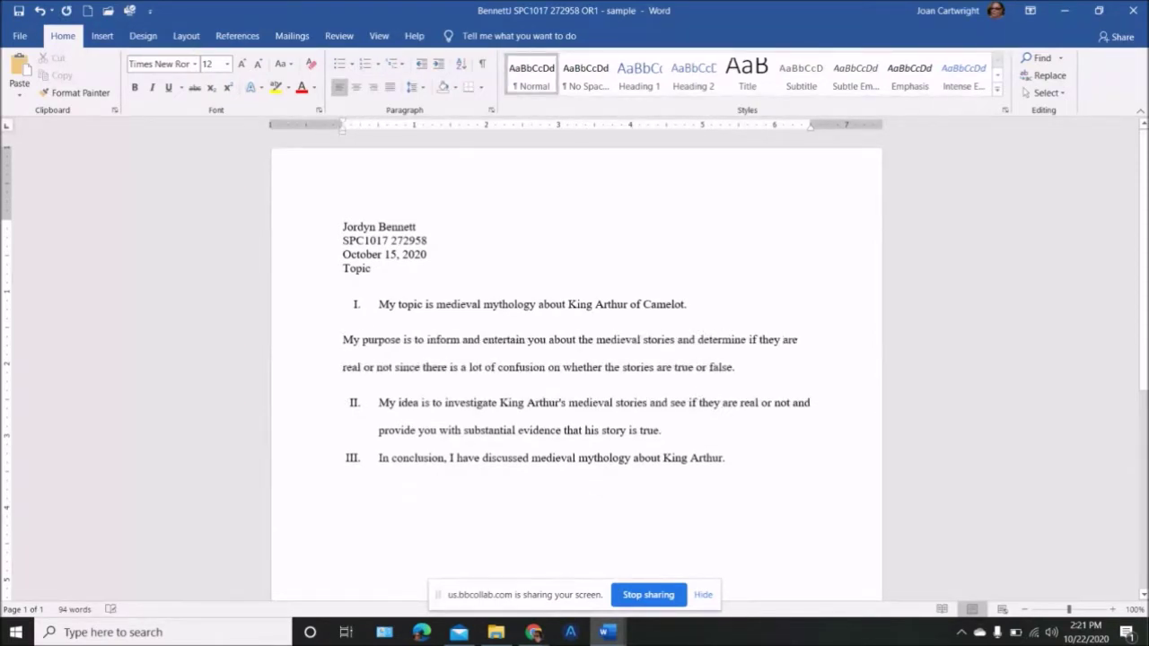
key(BackSpace)
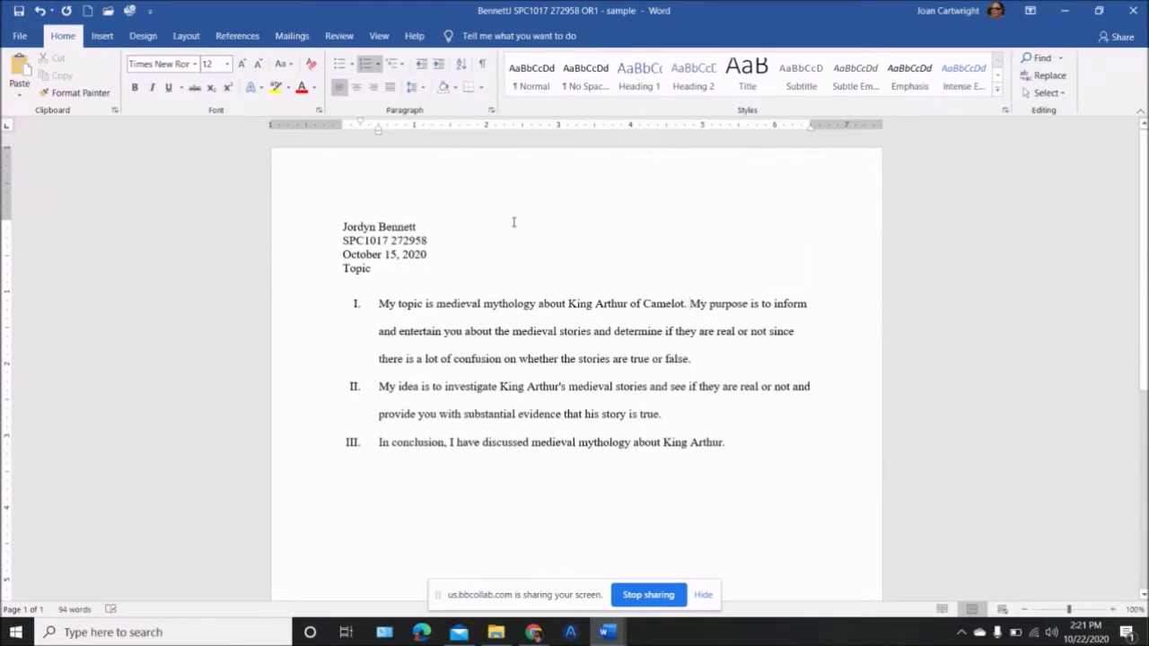
Undo the joining of the "My purpose" item with item I and restore its own numeral
click(40, 10)
click(41, 11)
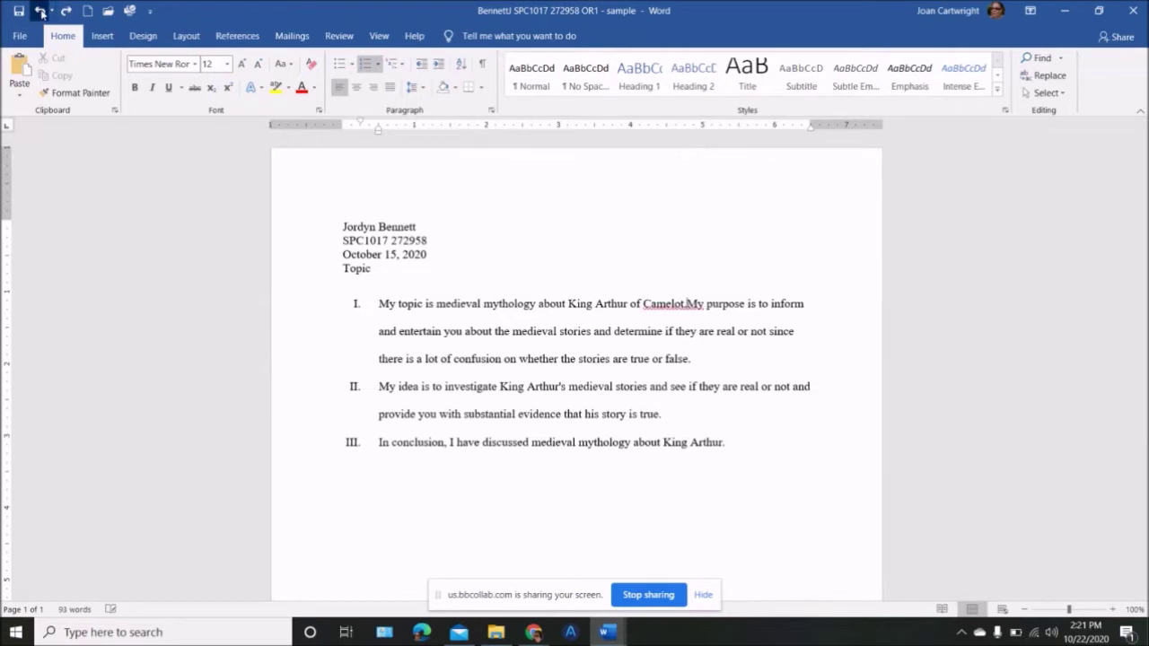
click(41, 11)
click(40, 11)
click(41, 11)
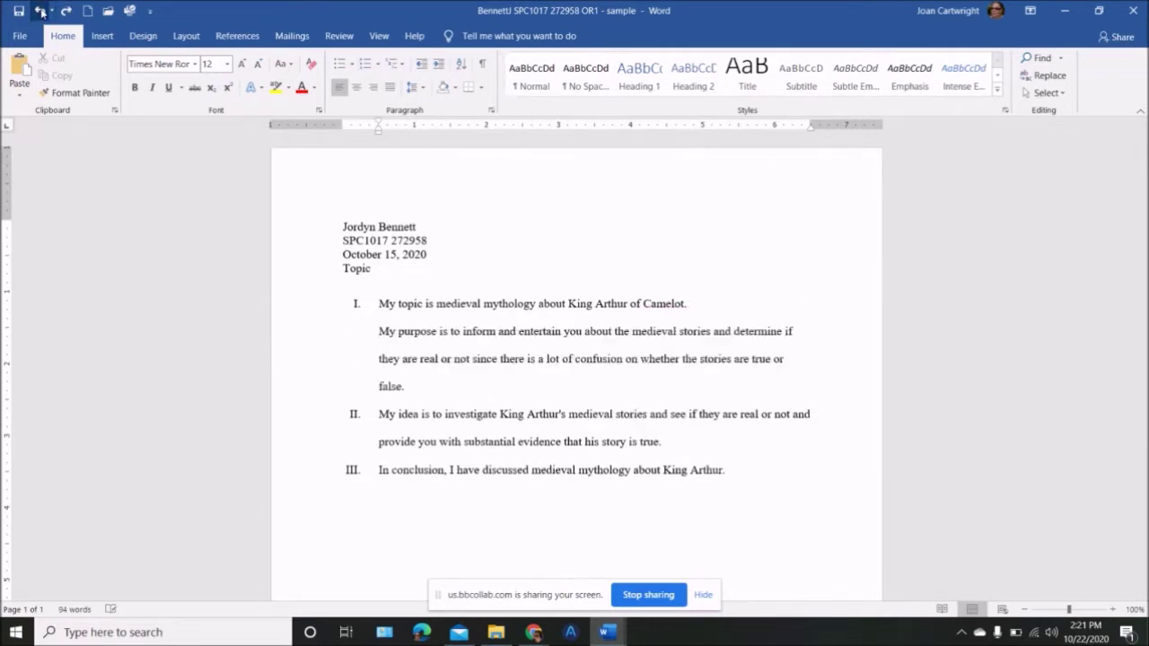
click(40, 11)
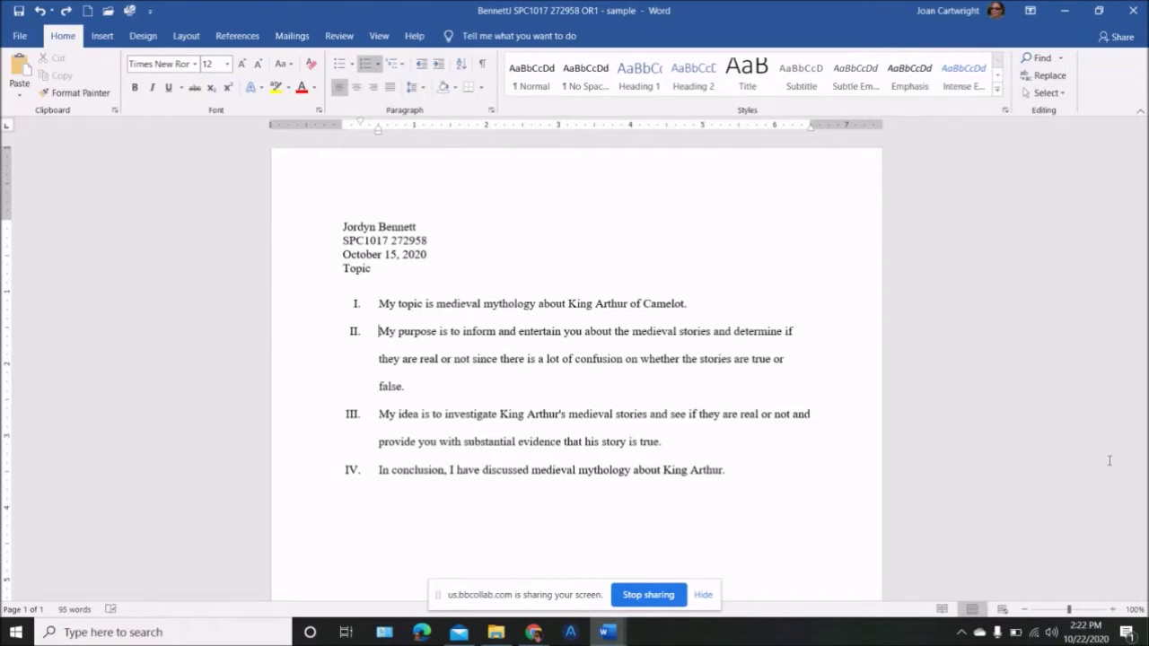
Merge the "My purpose" paragraph into item I after "King Arthur of Camelot.", leaving three Roman-numbered items
key(BackSpace)
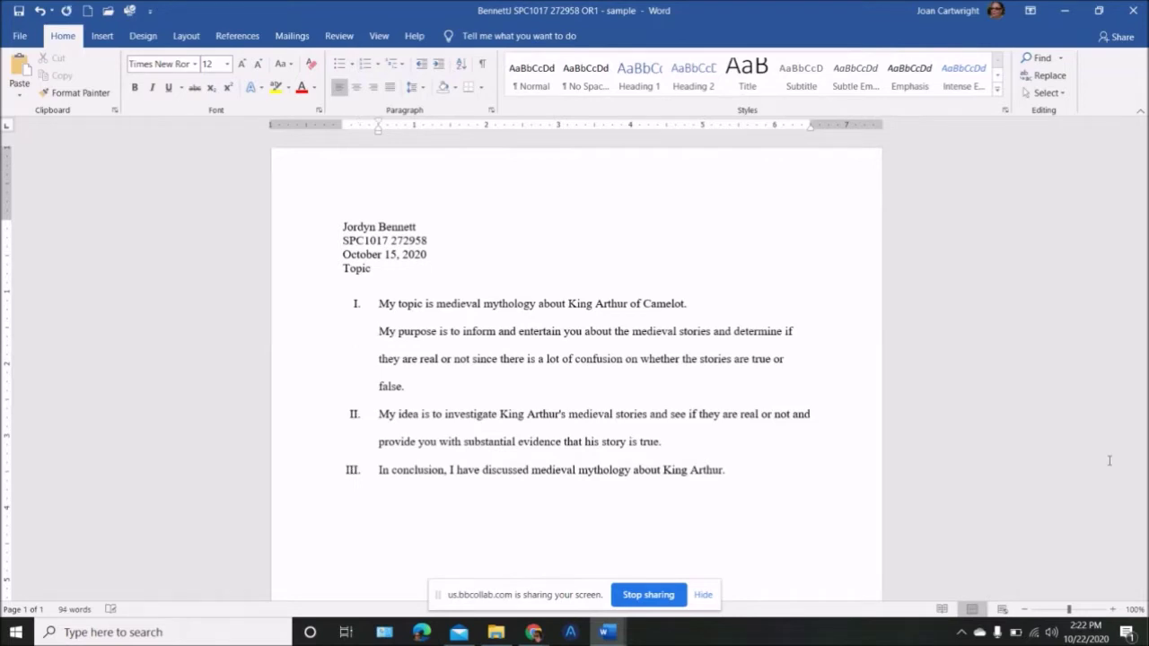
key(BackSpace)
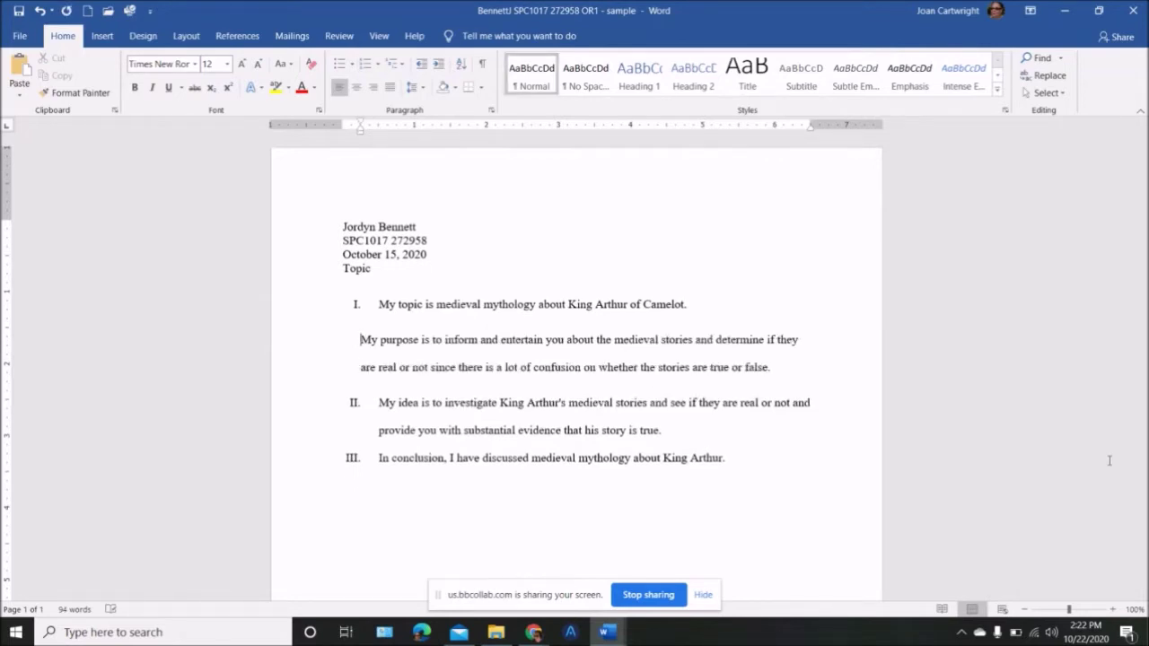
key(BackSpace)
key(BackSpace)
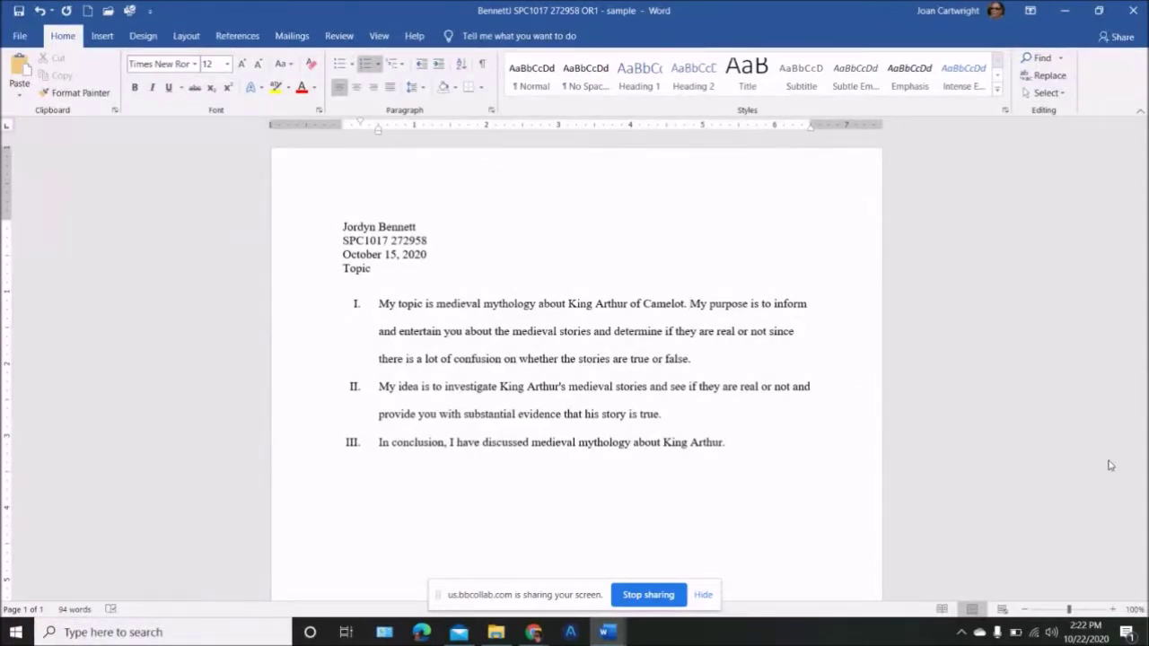
Switch to the Collaborate session in Chrome to view the attendee list, and return to the Word document
key(alt+Tab)
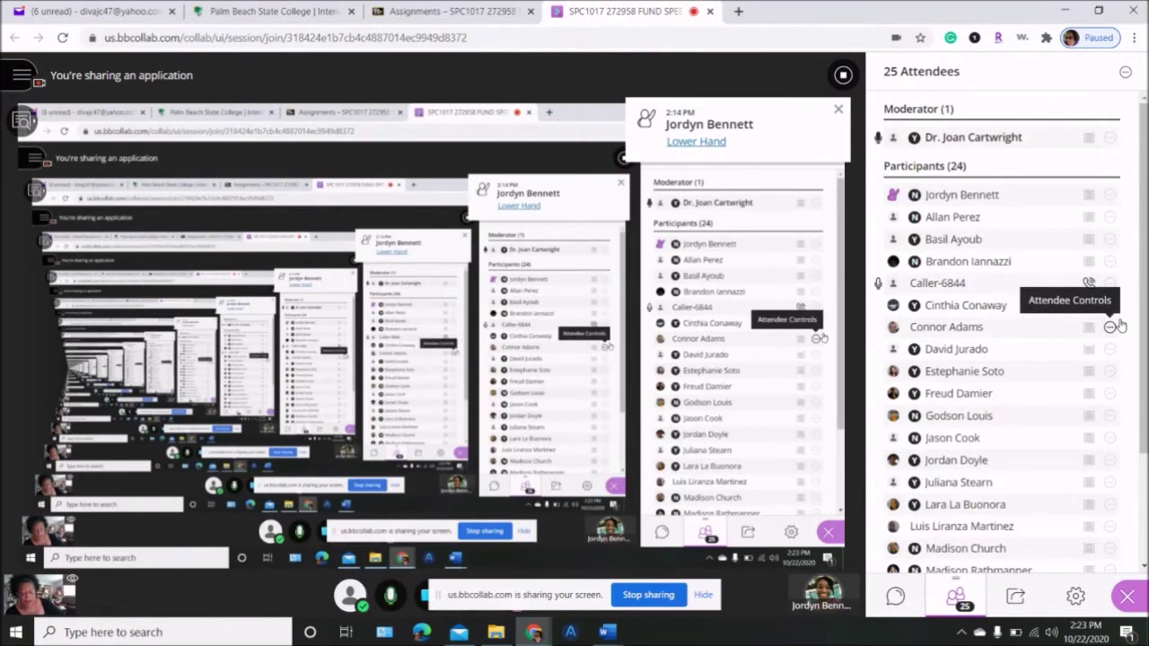
key(alt+Tab)
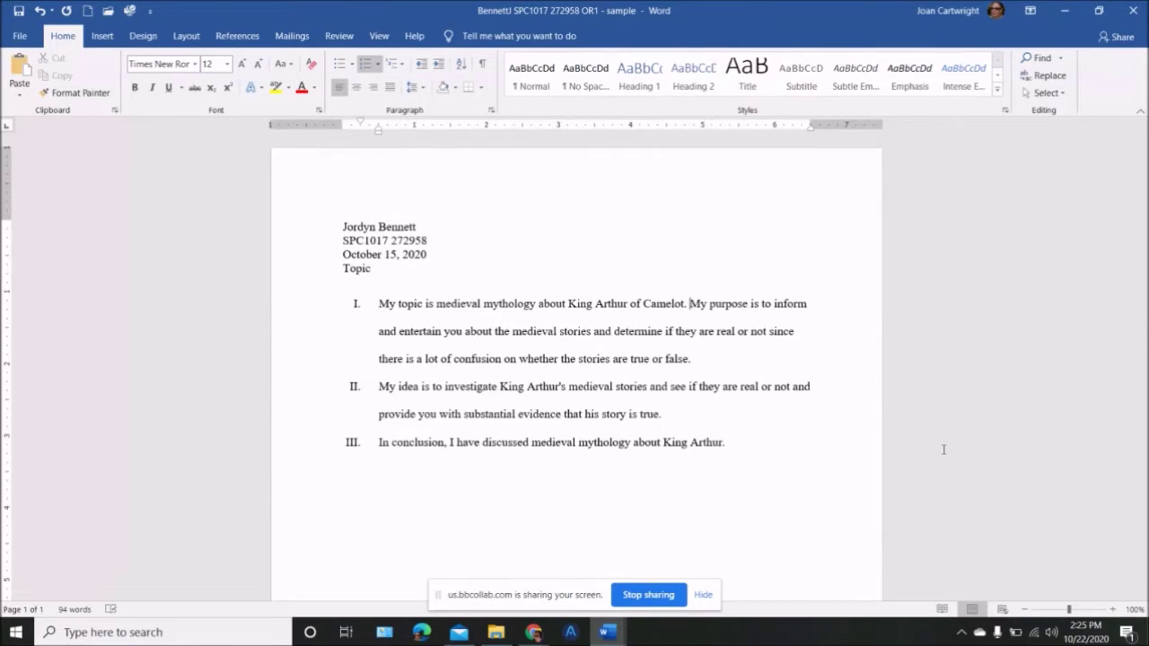
click(943, 449)
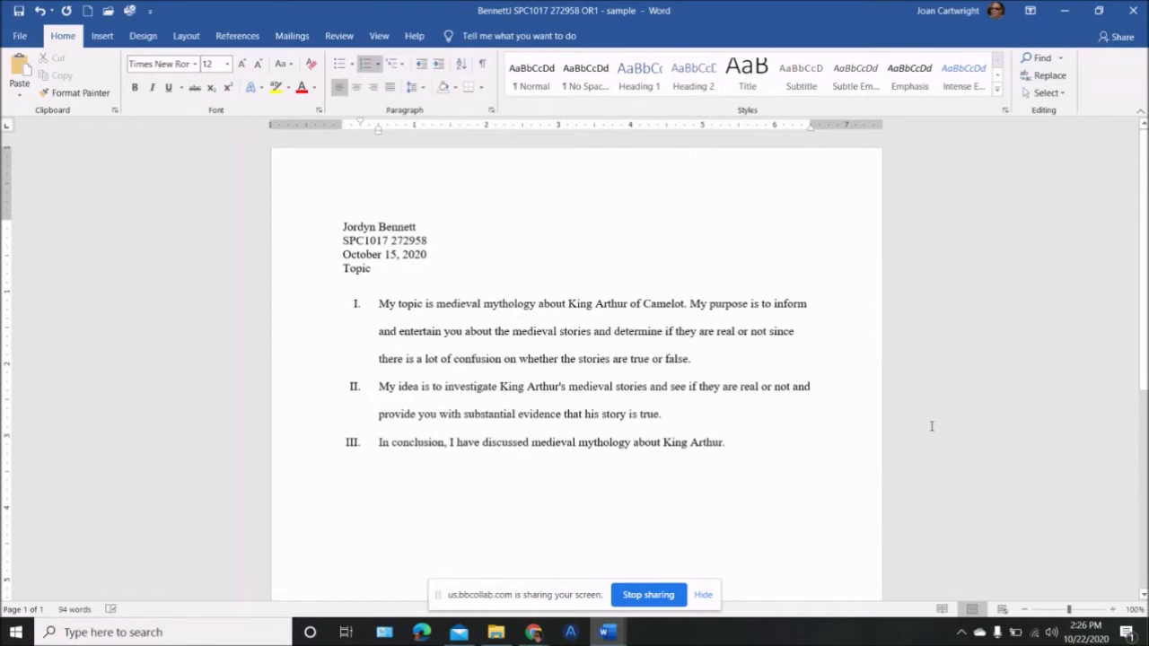
Add an empty lettered sub-item a under item II, just before the conclusion
key(Up)
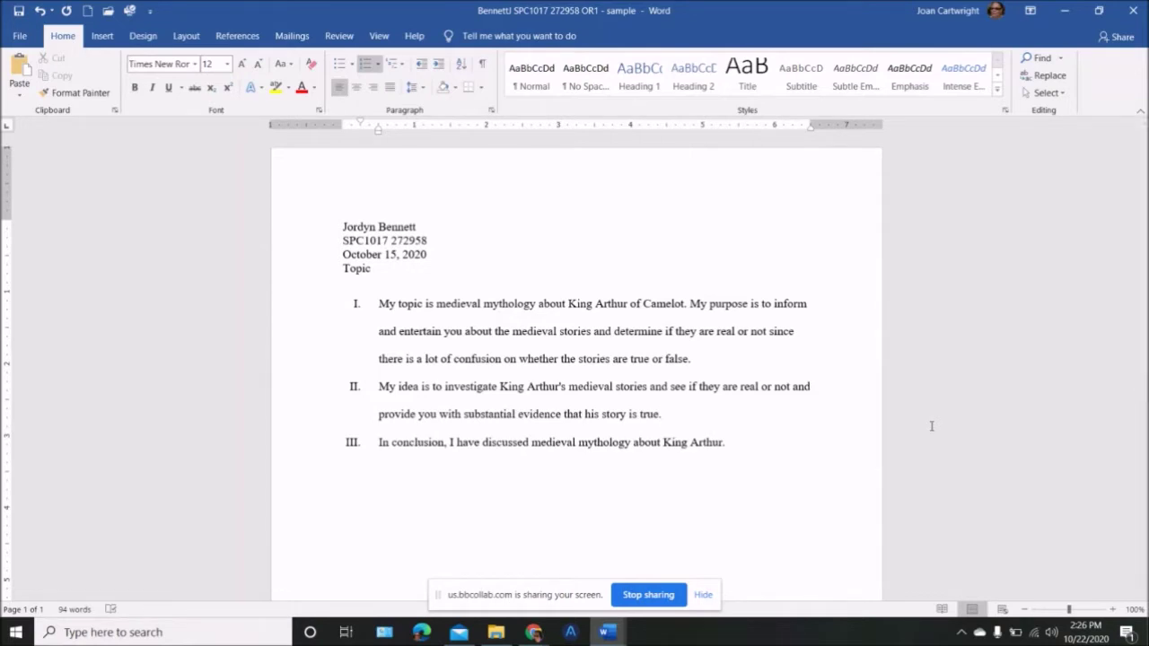
key(Return)
key(Tab)
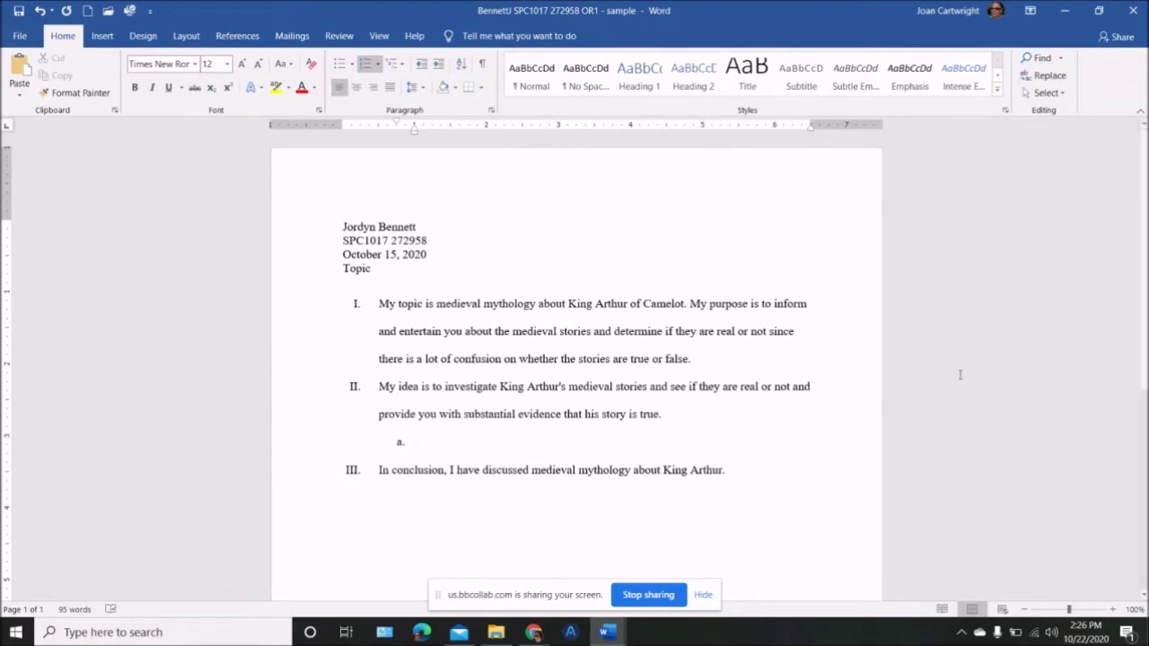
click(344, 368)
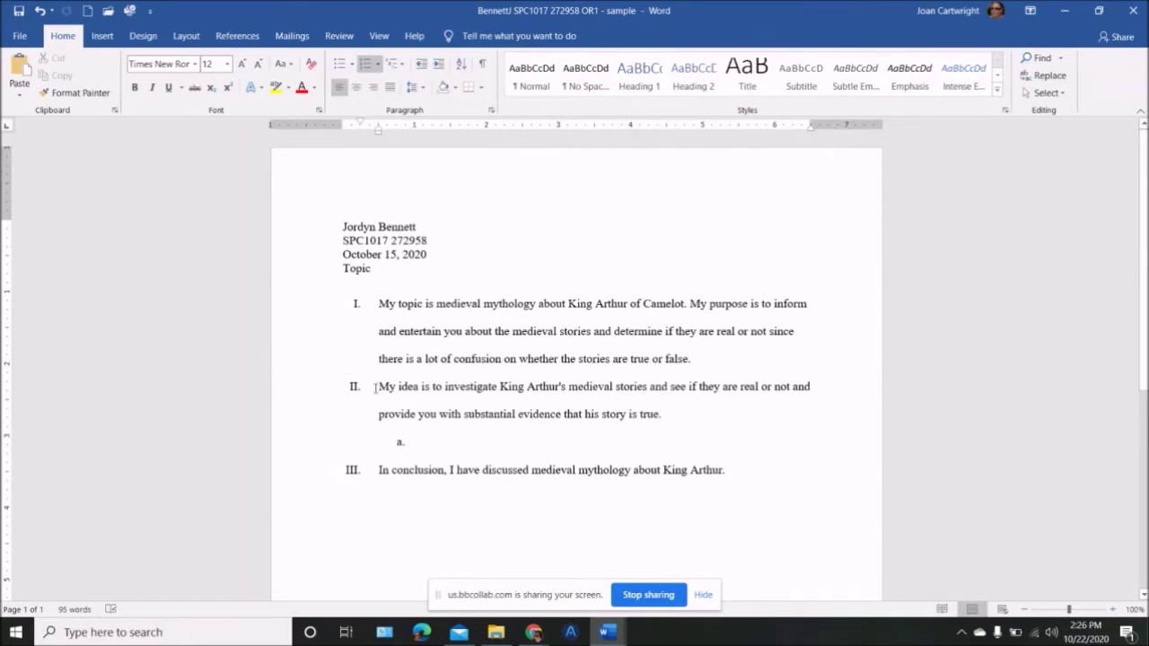
click(436, 440)
Remove the space after paragraphs across all the outline items
drag(756, 485, 378, 303)
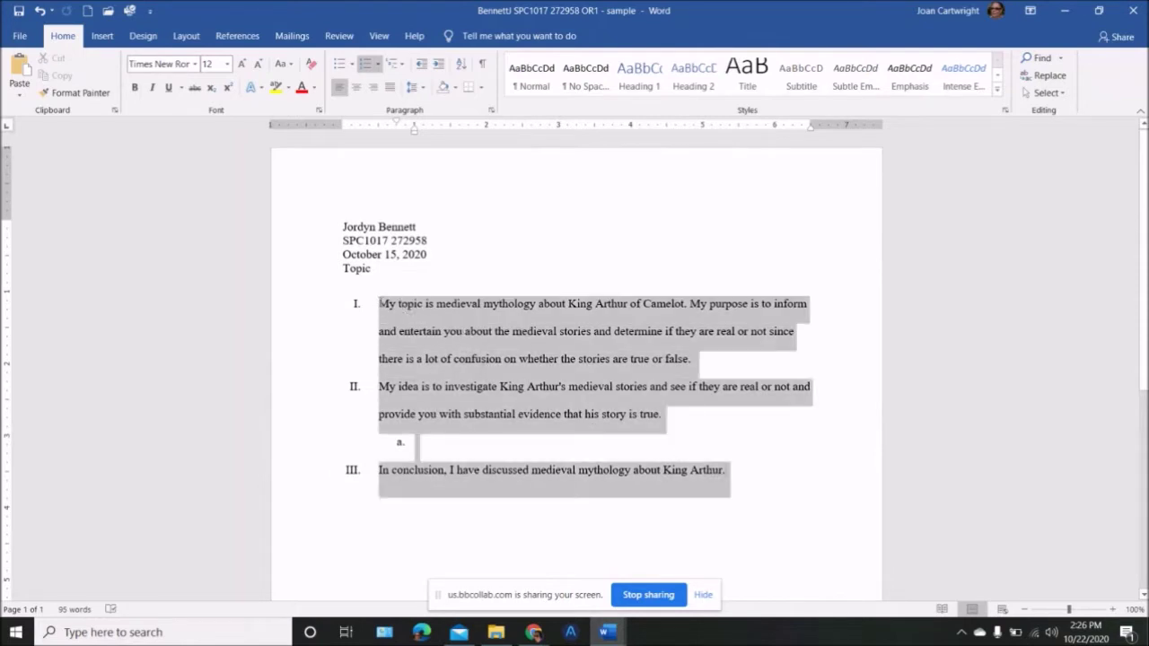
click(415, 87)
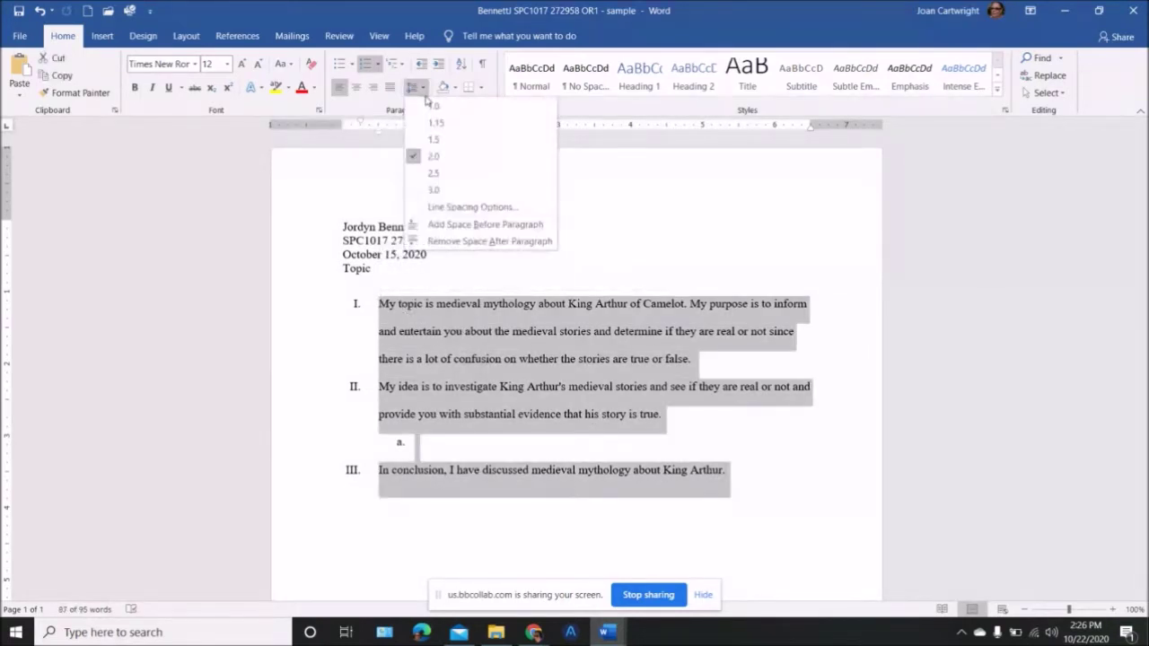
click(448, 242)
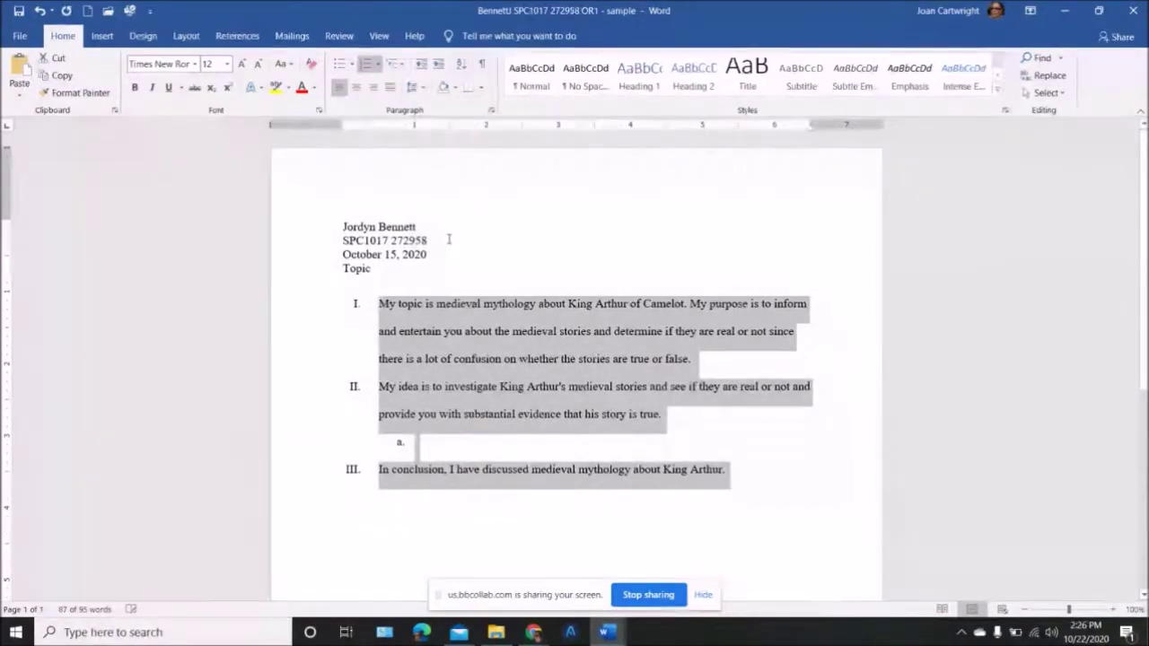
click(765, 490)
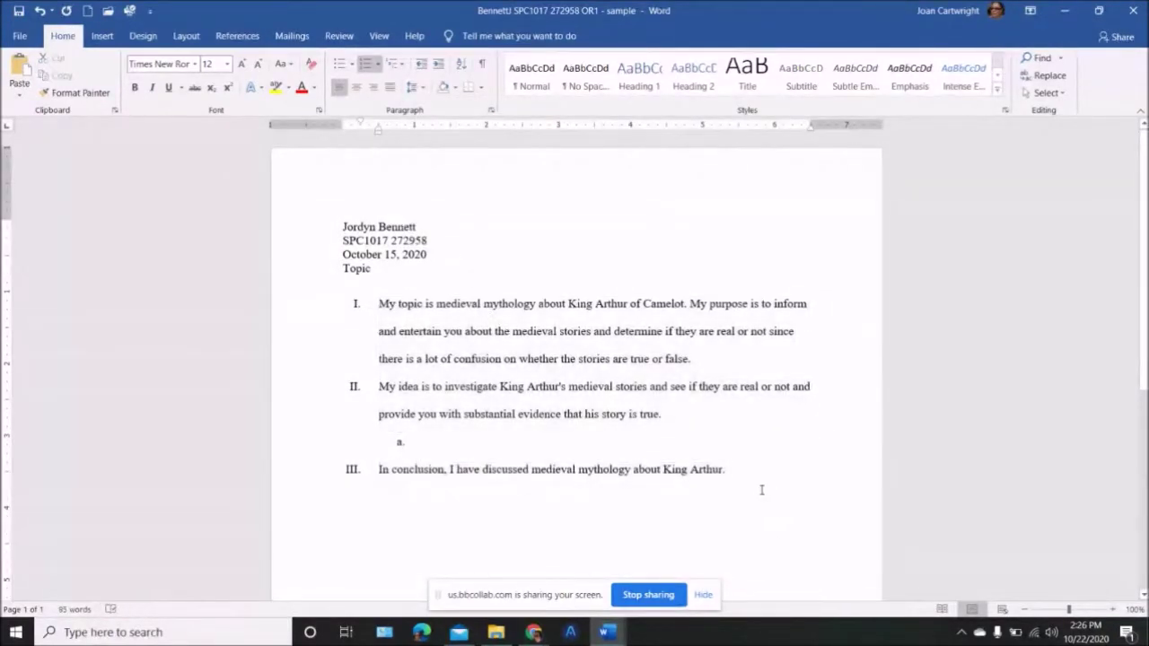
Fill sub-item a with the citation placeholder "Citation 1 (Author, year, p. ___)."
click(666, 441)
text(Cit)
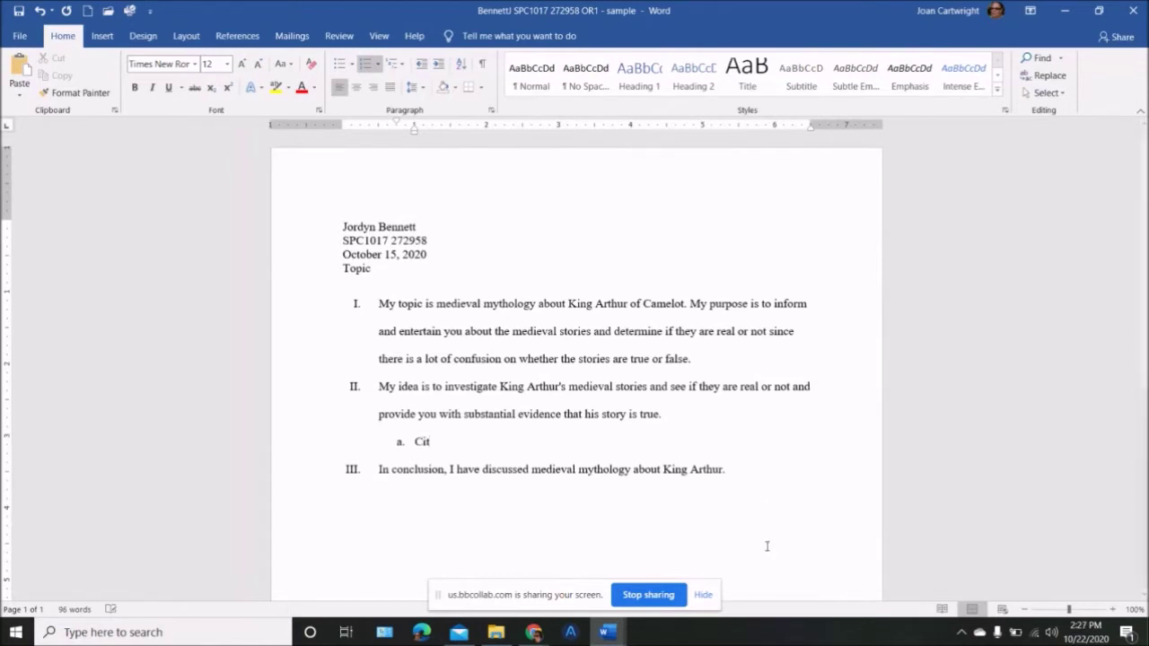
text(ation 1 (Author, year, p)
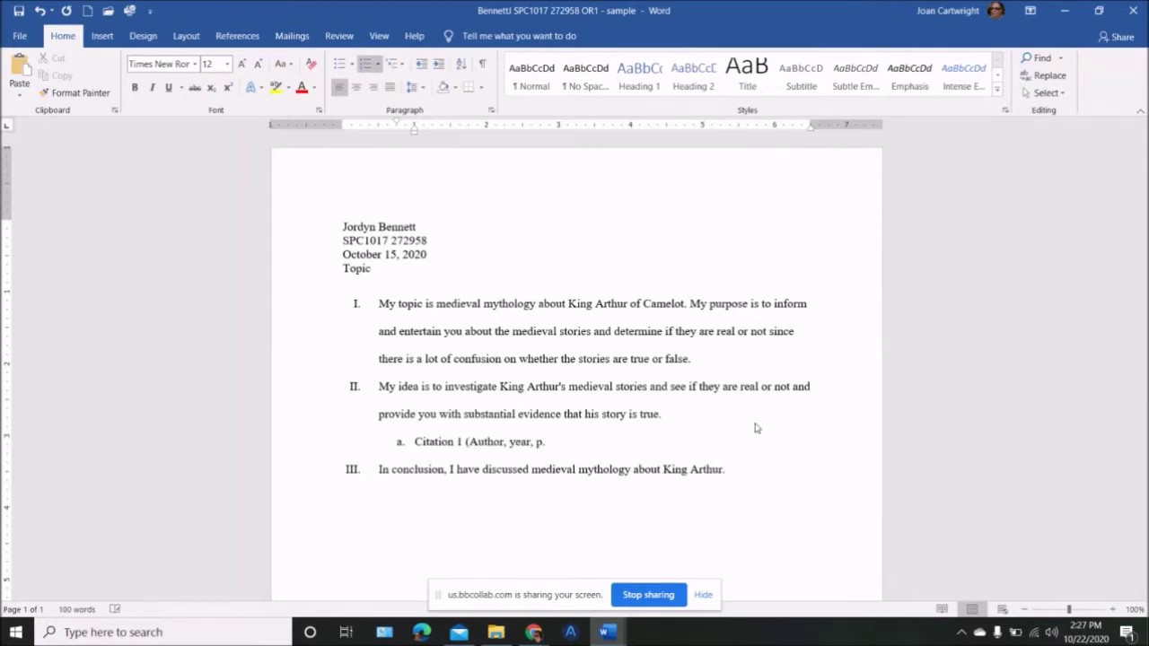
text(. ___)
Enclose the words "Citation 1" in quotation marks, with no period inside them
key(ctrl+Left)
key(ctrl+Left)
key(ctrl+Left)
text(")
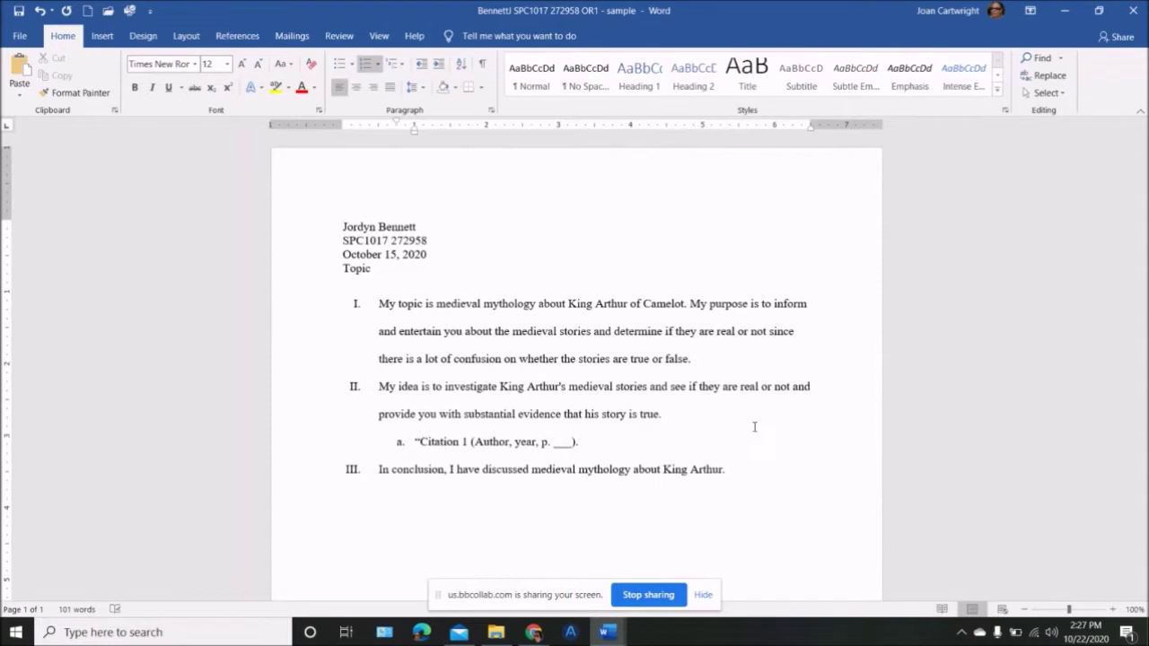
key(Right)
key(Right)
text(")
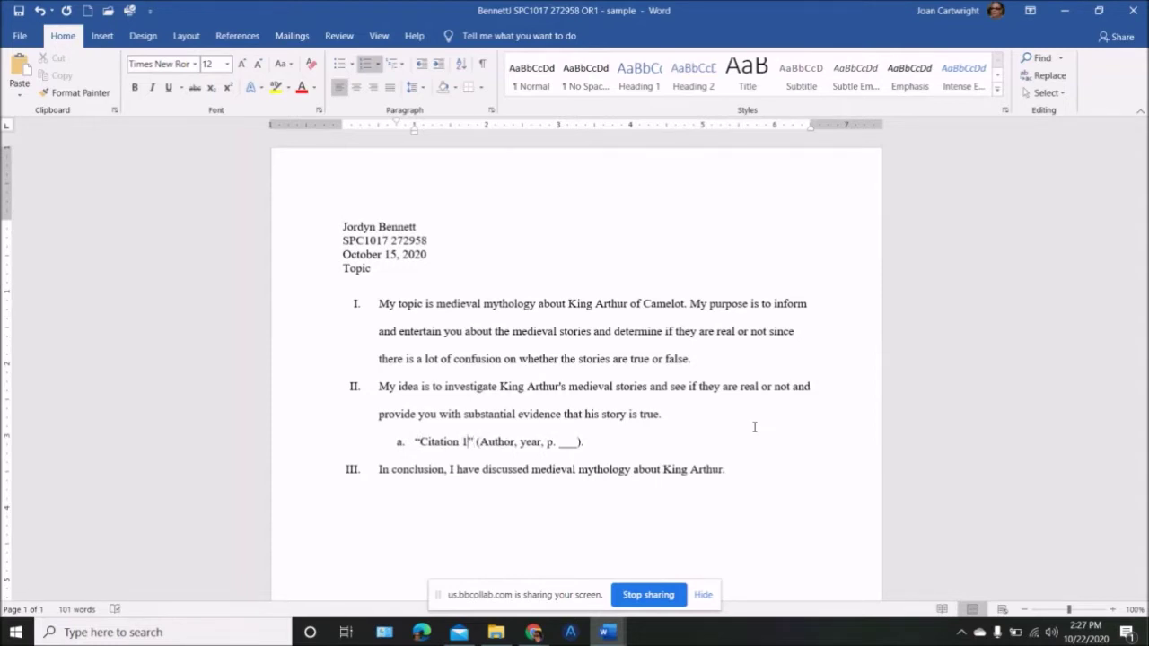
text(.)
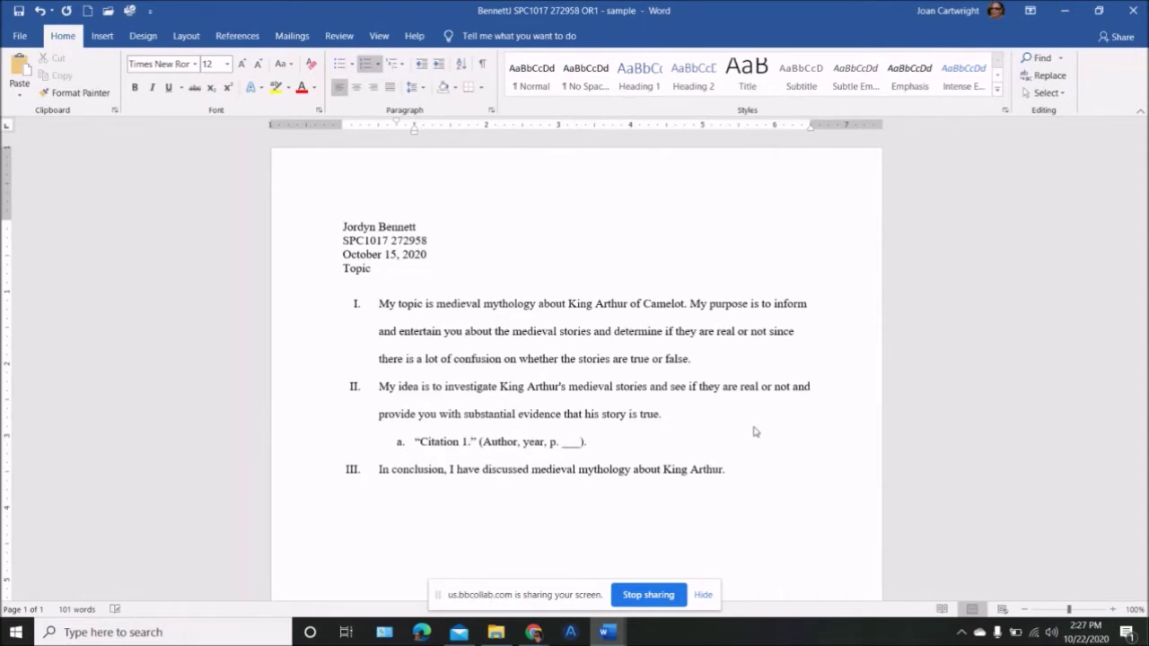
key(BackSpace)
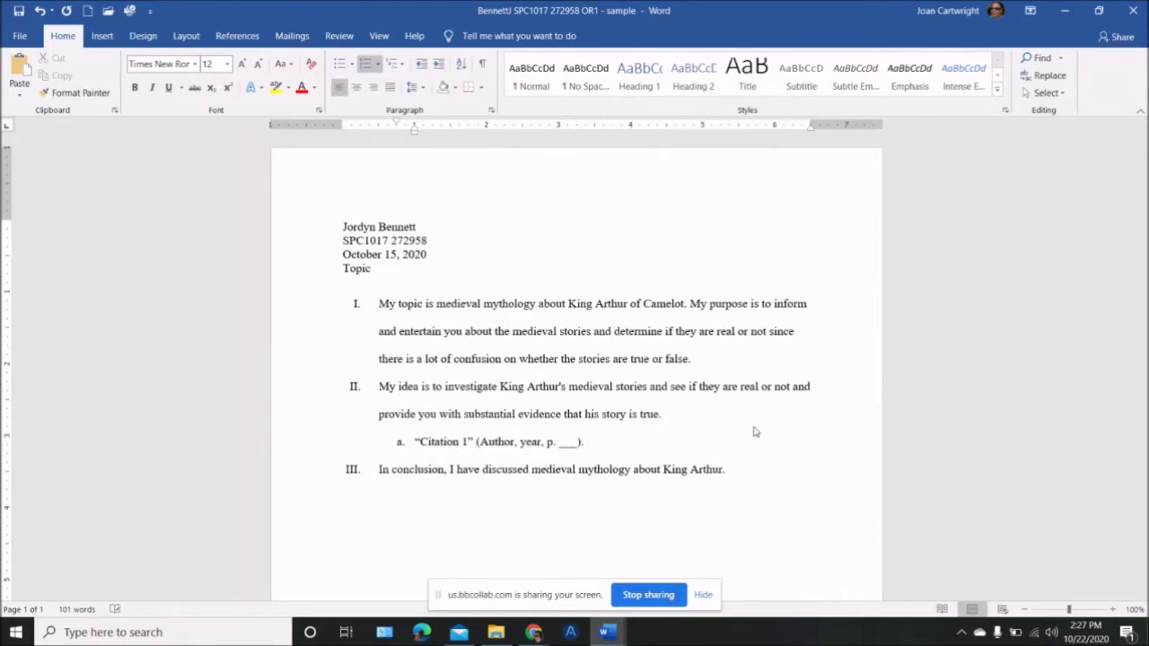
Enlarge the document view to 170%
key(Right)
key(Right)
key(Right)
key(Right)
key(Right)
key(Right)
key(Right)
key(Right)
key(Right)
key(Right)
key(Right)
key(Right)
key(Right)
key(Right)
key(Right)
key(Right)
key(Right)
key(End)
key(alt+w)
key(q)
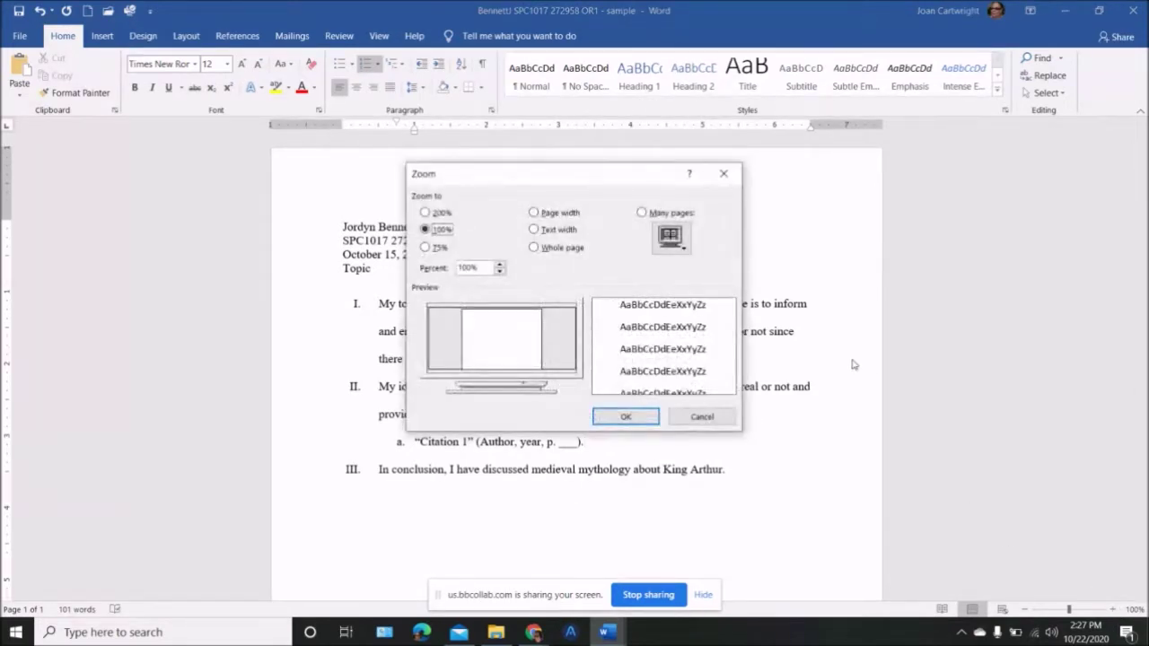
click(699, 418)
click(1113, 610)
click(1113, 609)
click(1113, 609)
click(1113, 609)
click(1113, 610)
click(1113, 610)
click(1113, 610)
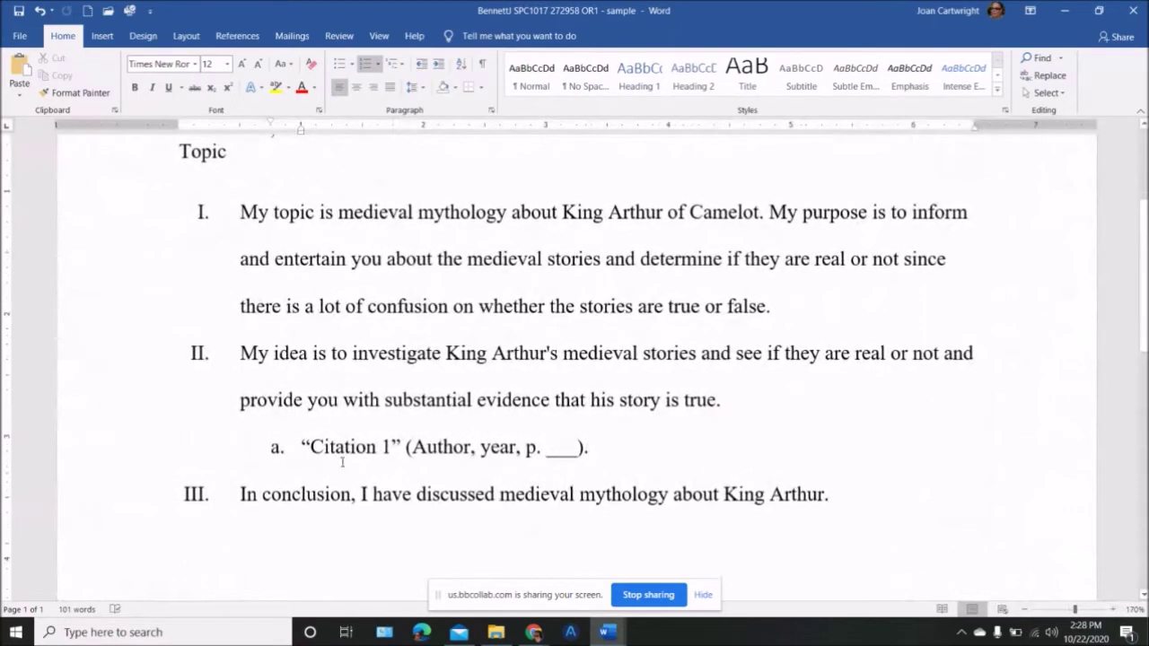
Put a period inside the quotation marks after "Citation 1" and remove the one after the closing parenthesis
click(390, 447)
text(.)
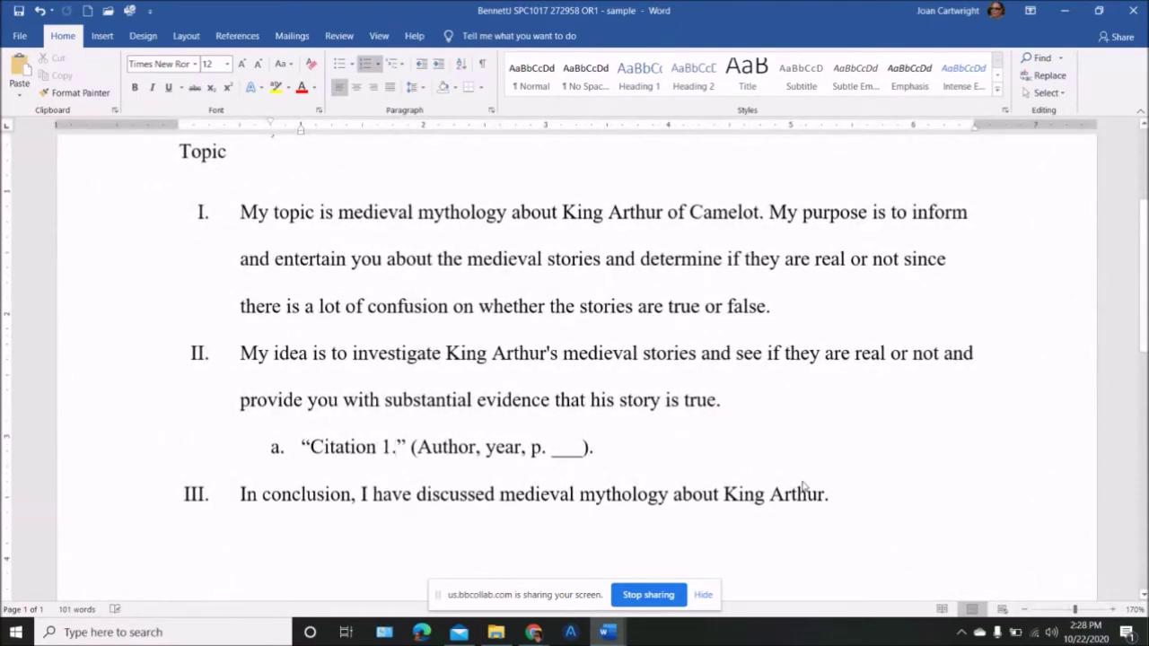
click(650, 446)
key(BackSpace)
Attach the comment "No period here, only after the parenthesis." to the period inside the quotation marks
click(396, 446)
drag(395, 446, 390, 446)
click(106, 36)
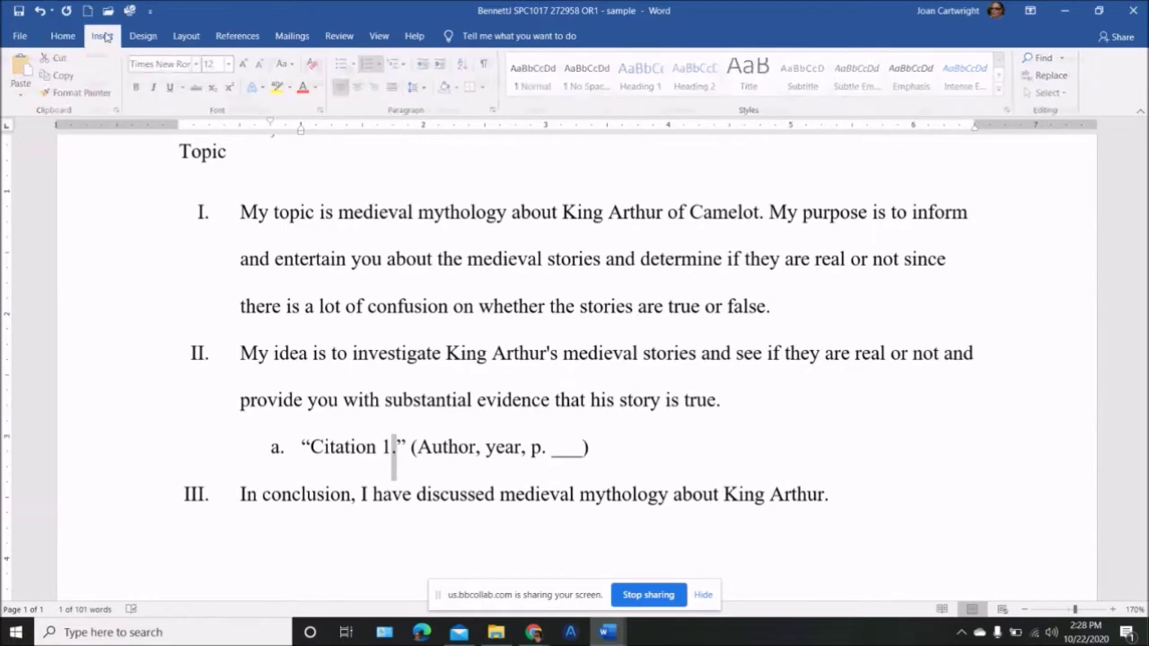
click(687, 79)
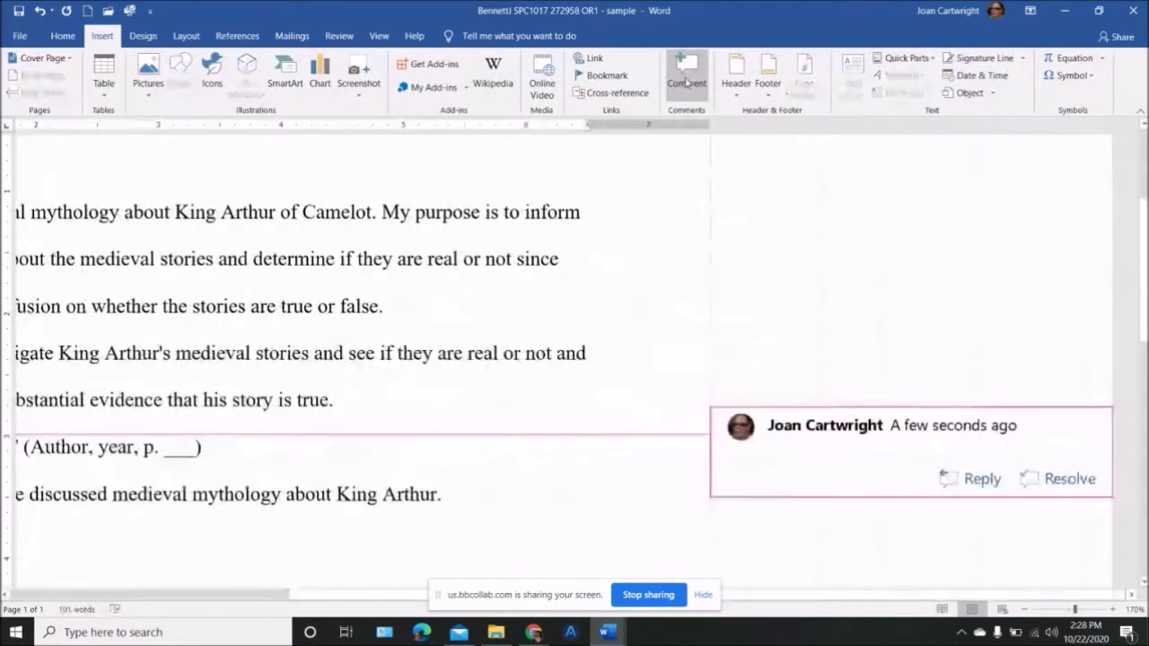
text(No period here, c)
text(nly after the parenthesis.)
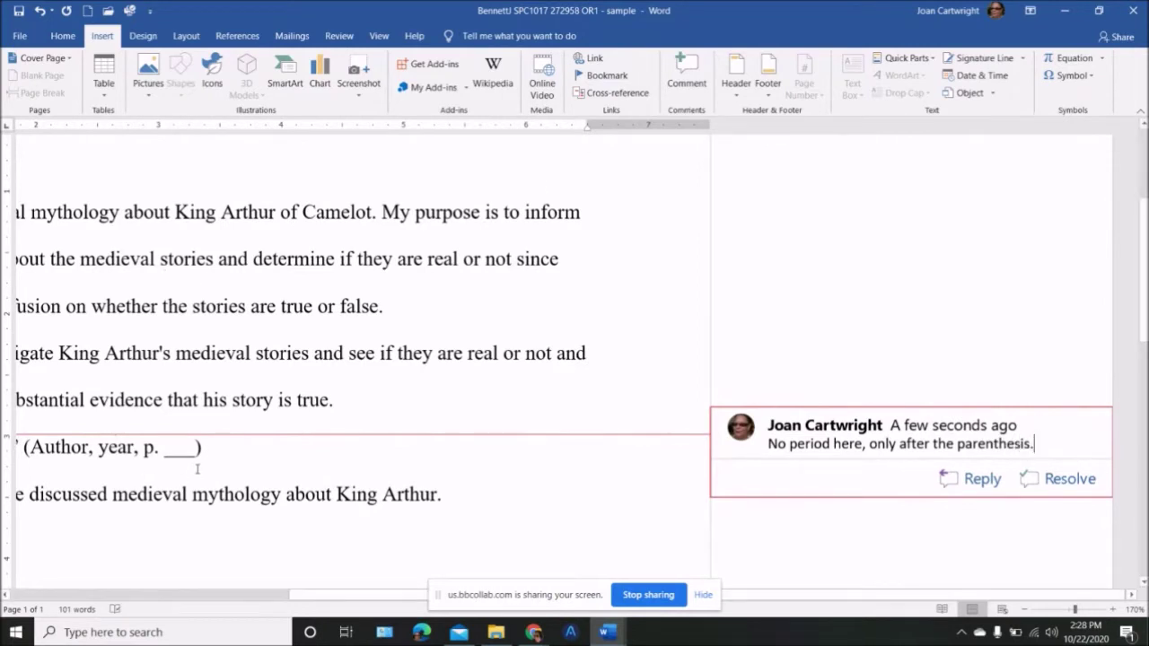
Add a red period after the closing parenthesis of the Citation 1 placeholder
click(207, 455)
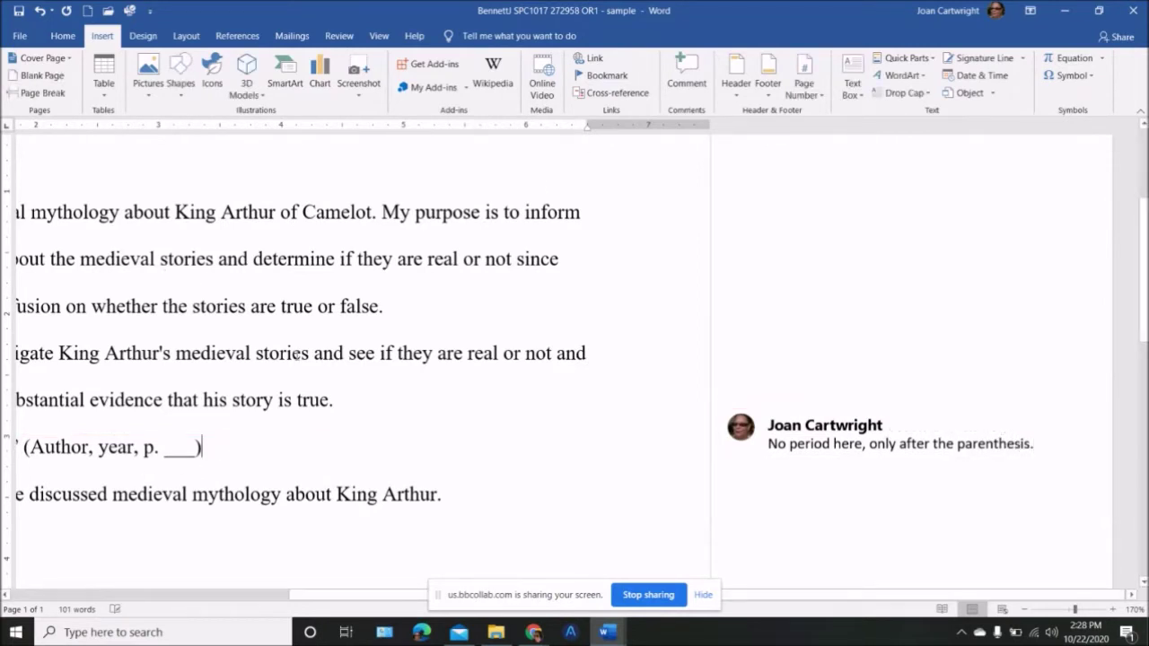
click(64, 38)
text(.)
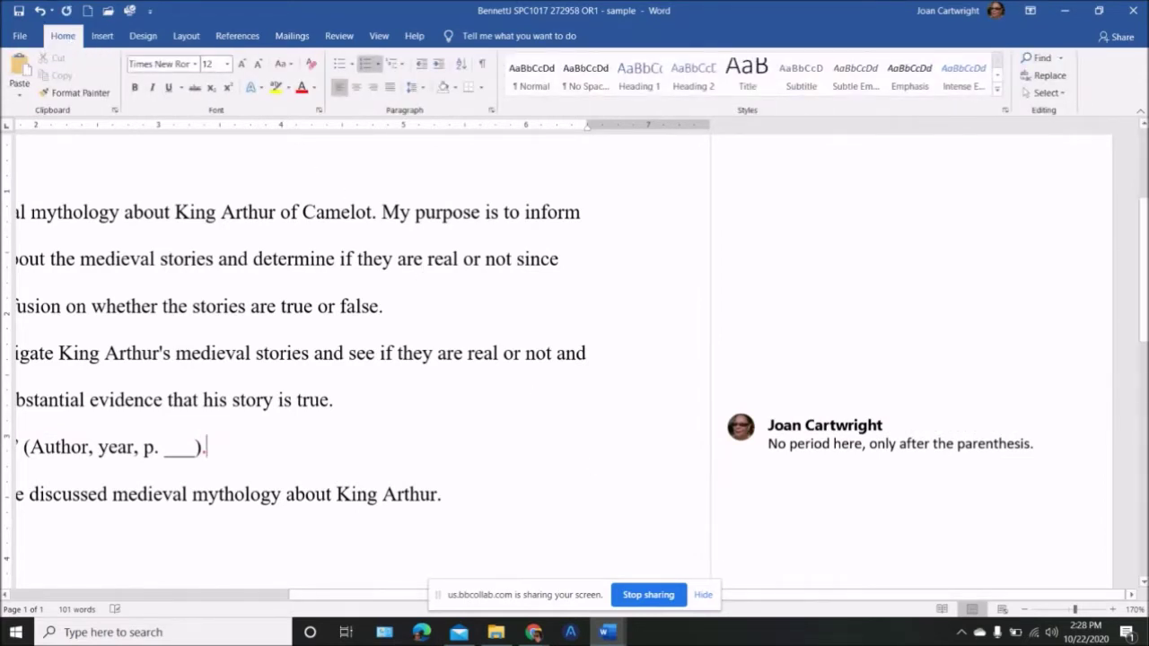
Format the period inside the Citation 1 quotation marks in red with strikethrough
scroll(359, 341, down, 4)
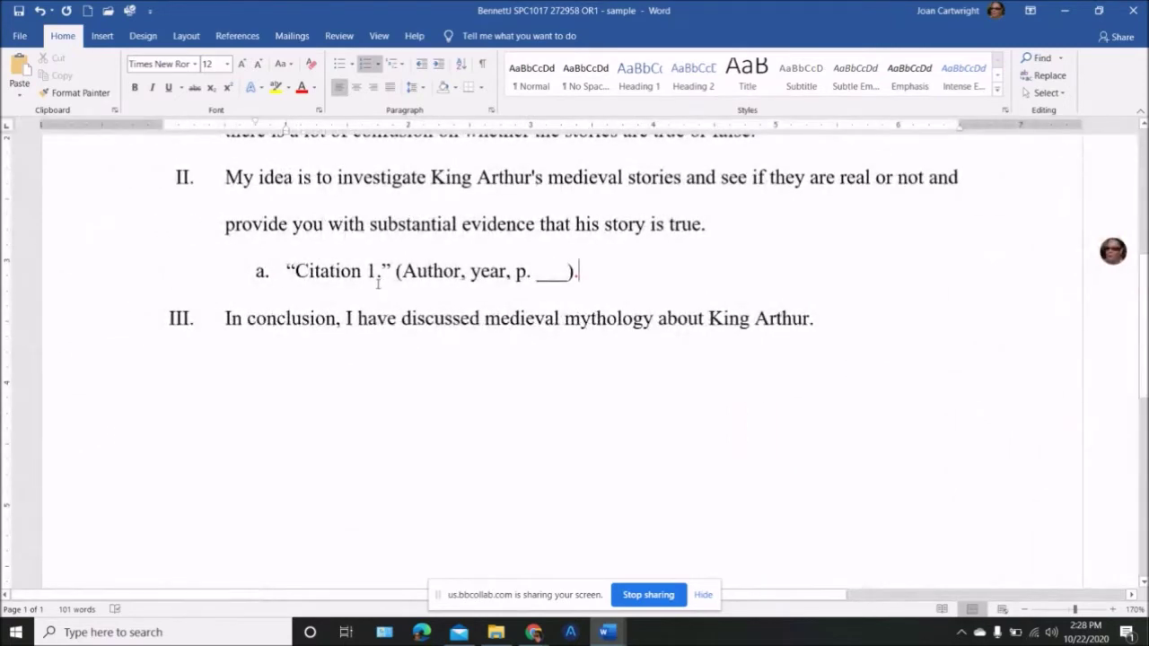
click(379, 273)
key(BackSpace)
text(.)
drag(382, 271, 376, 271)
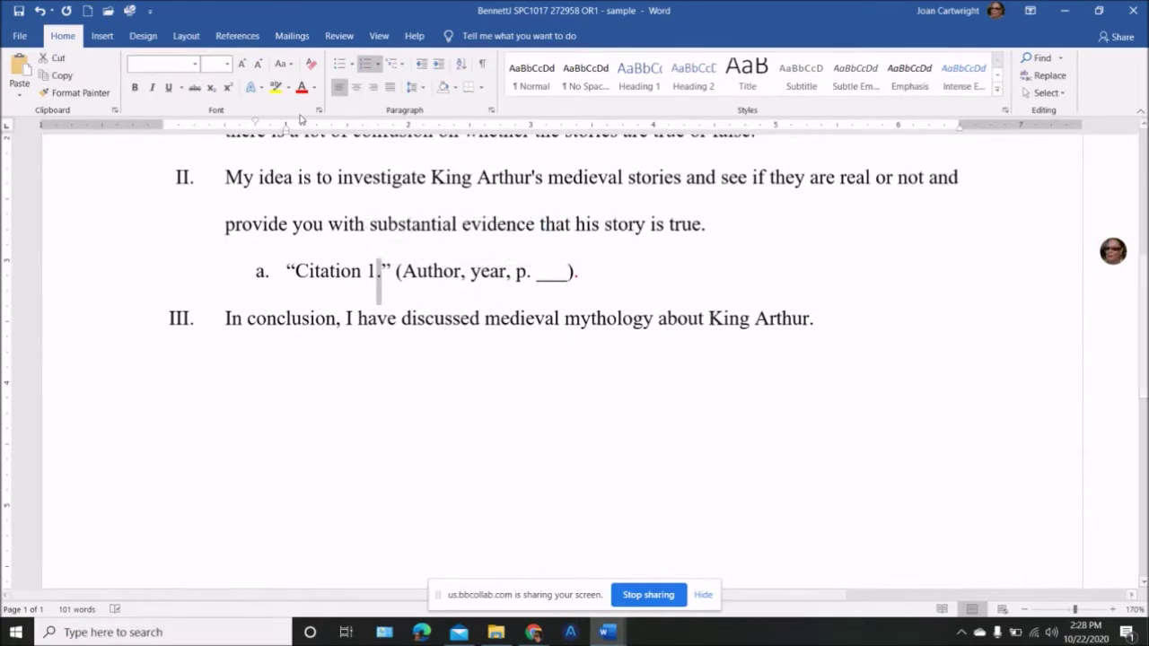
click(302, 87)
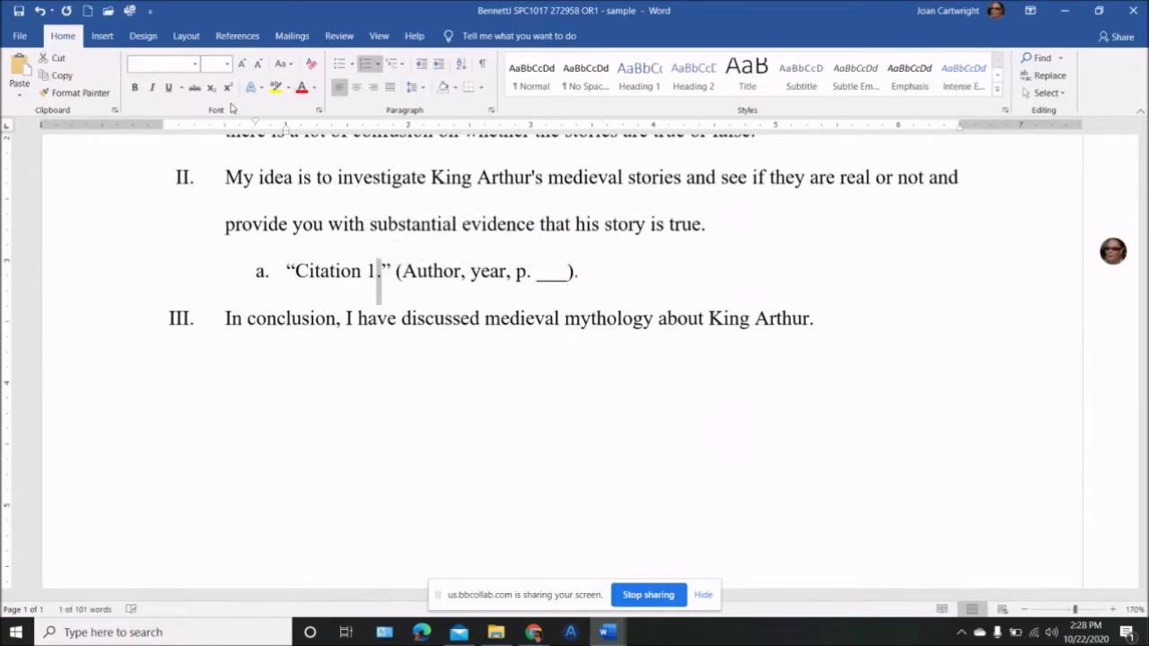
click(193, 87)
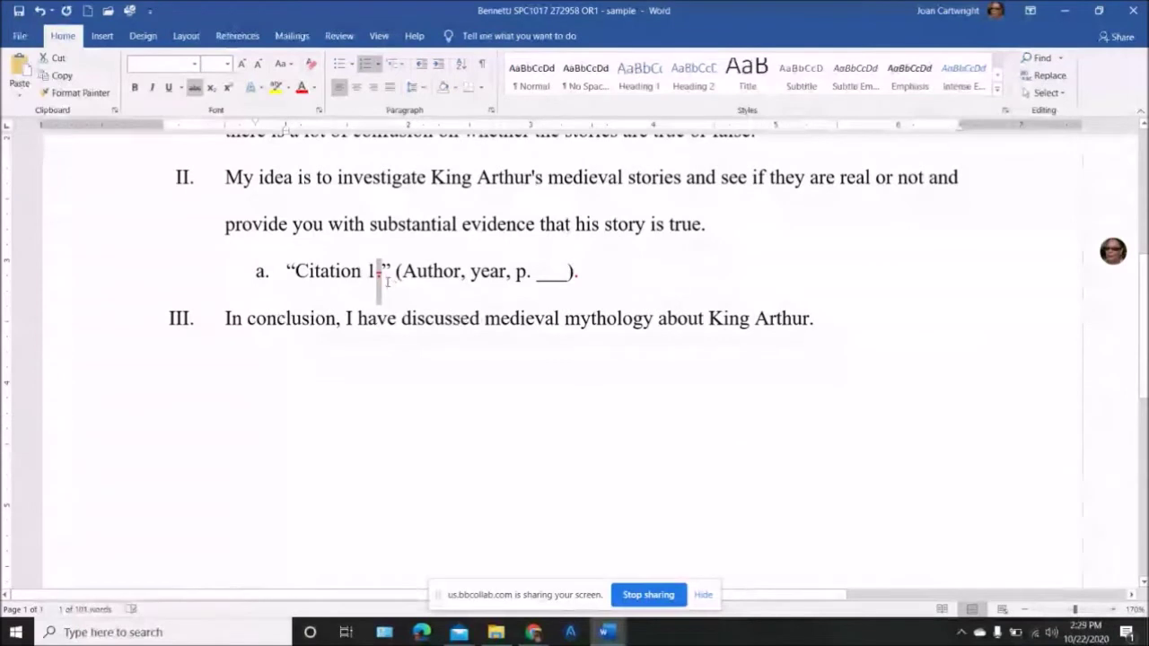
Delete the struck-through period inside the Citation 1 quotation marks
click(386, 277)
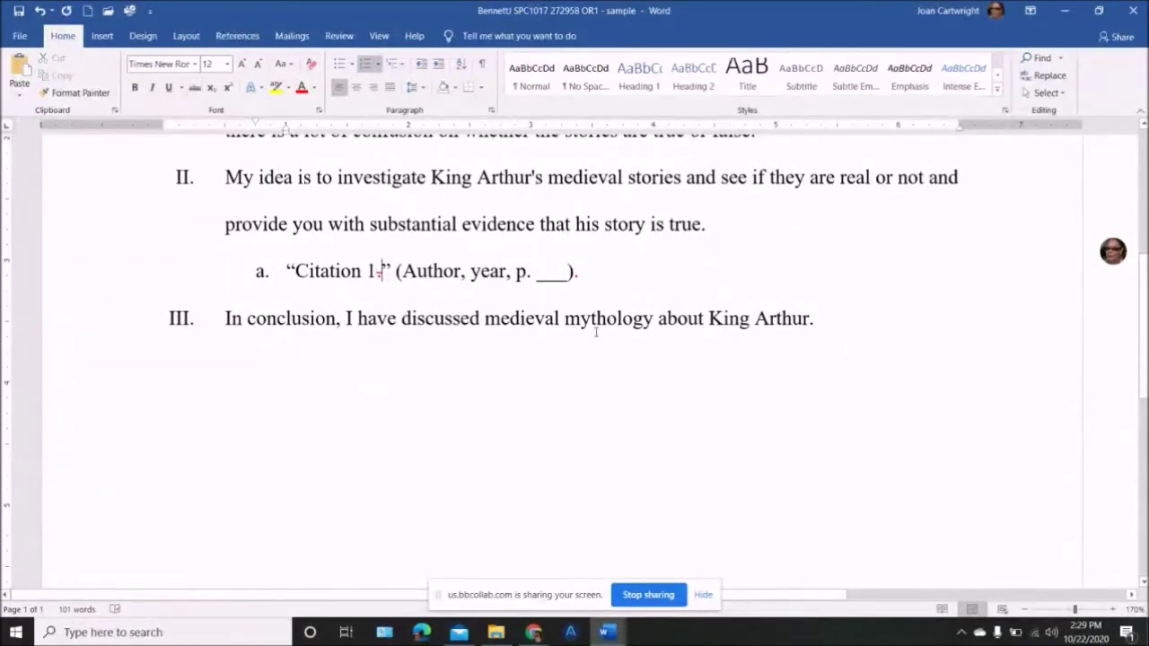
key(shift+Left)
key(BackSpace)
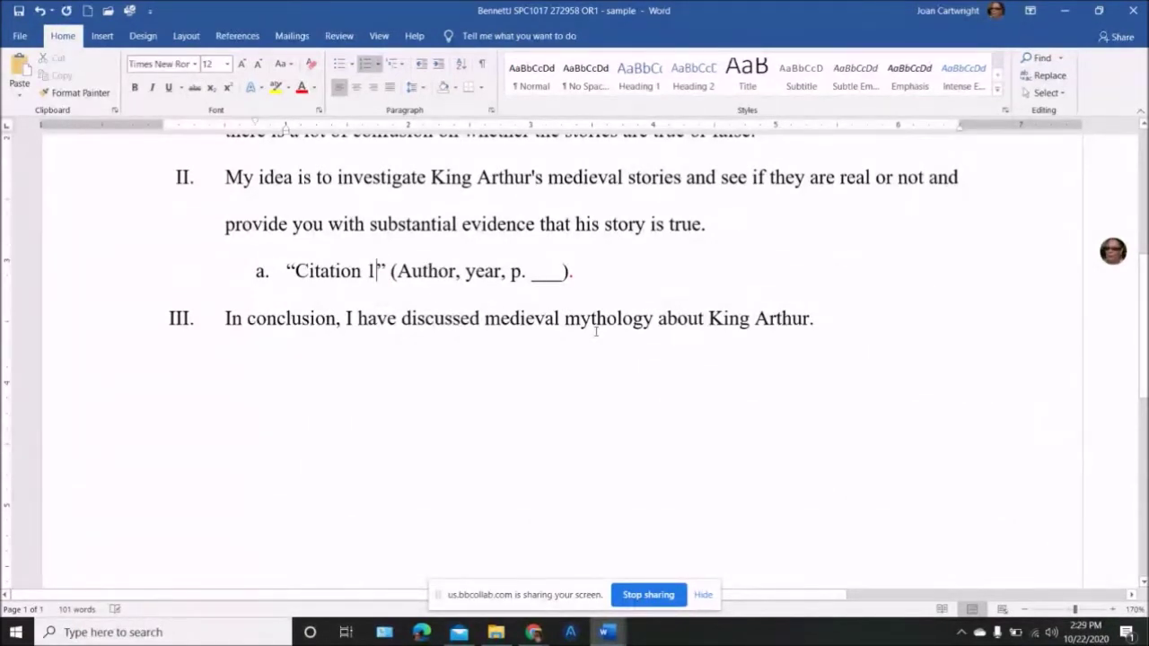
Replace the red period after the closing parenthesis of sub-item a with a black one
click(575, 274)
key(BackSpace)
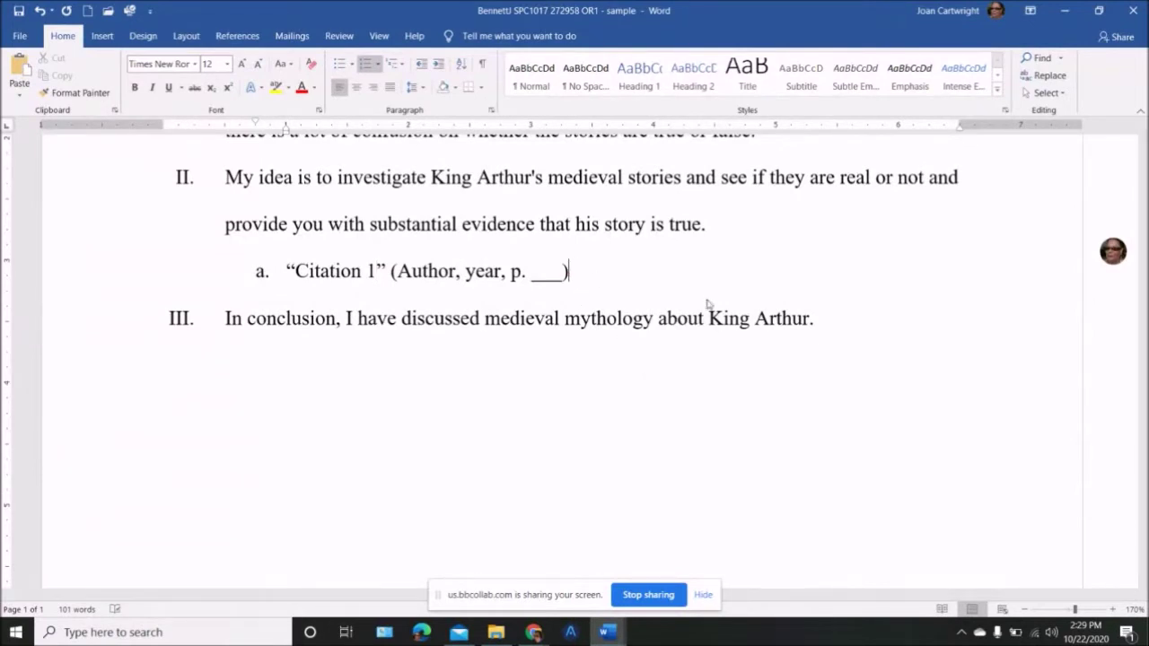
text(.)
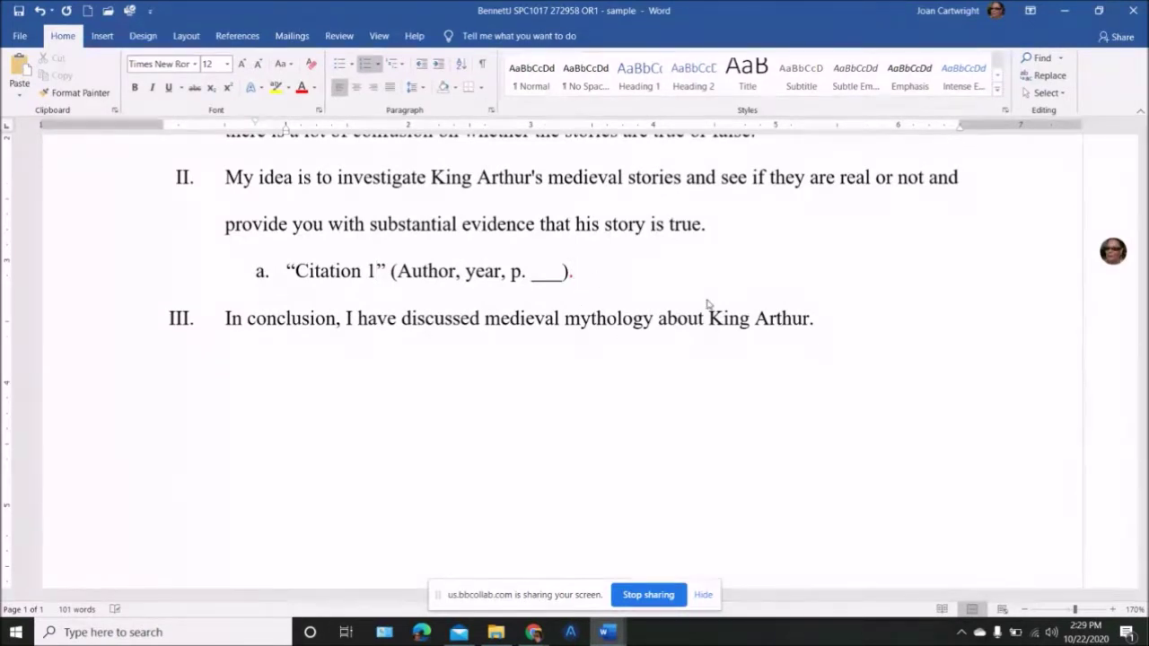
key(BackSpace)
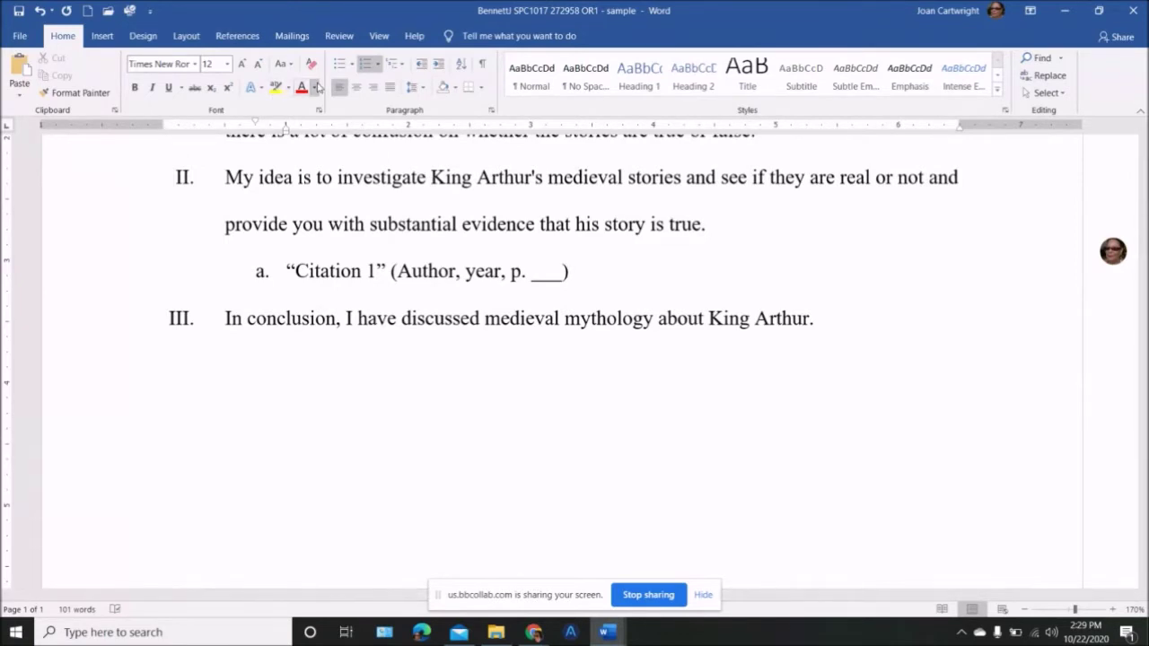
click(315, 87)
click(830, 260)
text(.)
Add sub-item b reading "Citation 2 (Author, year, p. ____)." and start an empty sub-item c below it
key(Return)
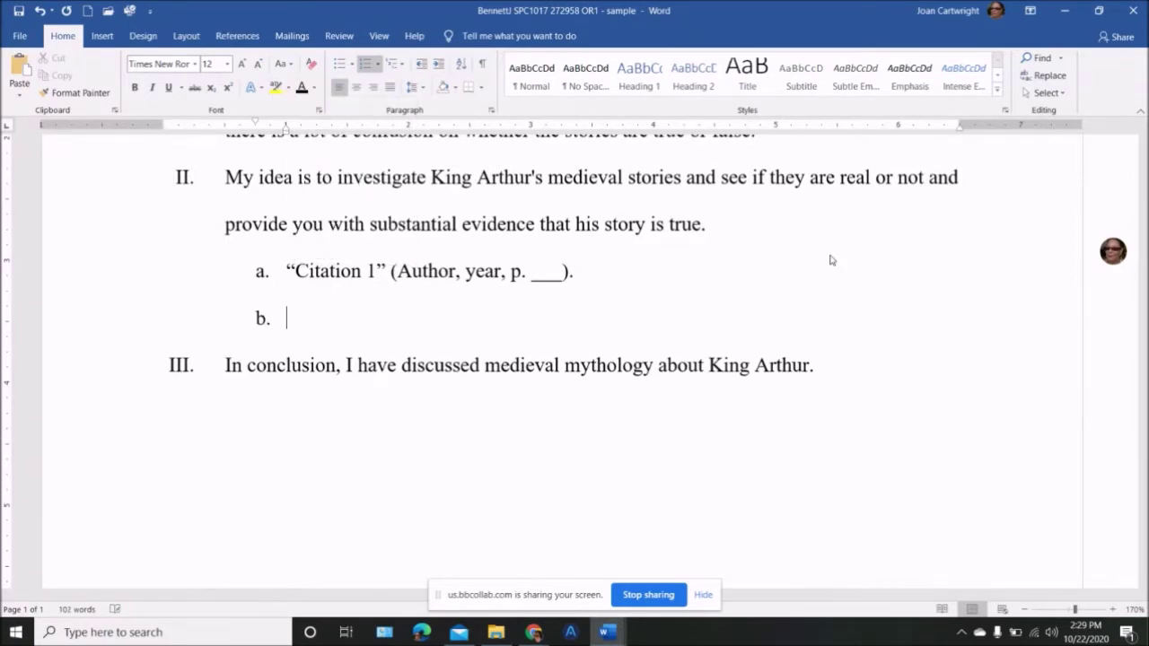
text(Citation 2 )
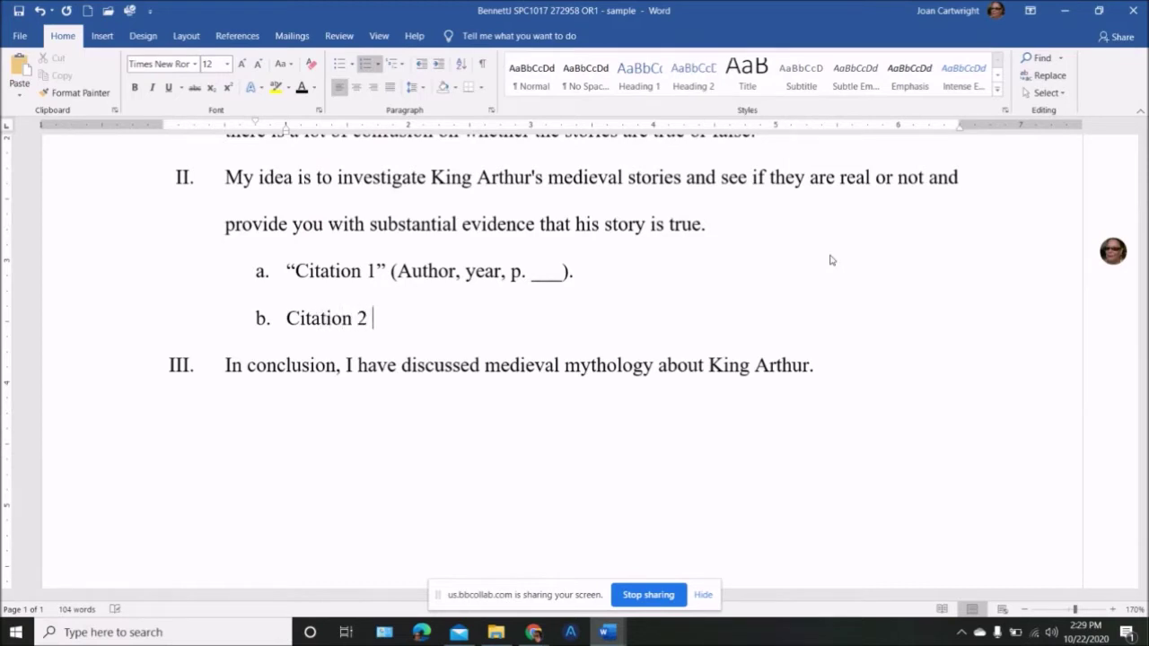
text((Author, )
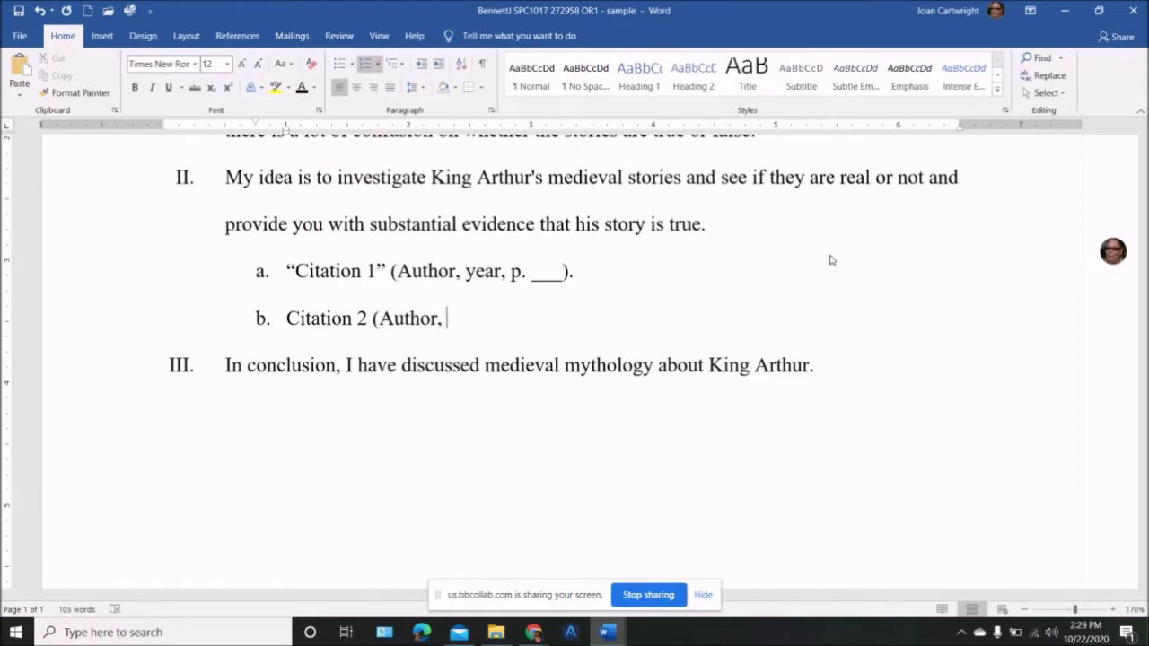
text(year, p. ____).)
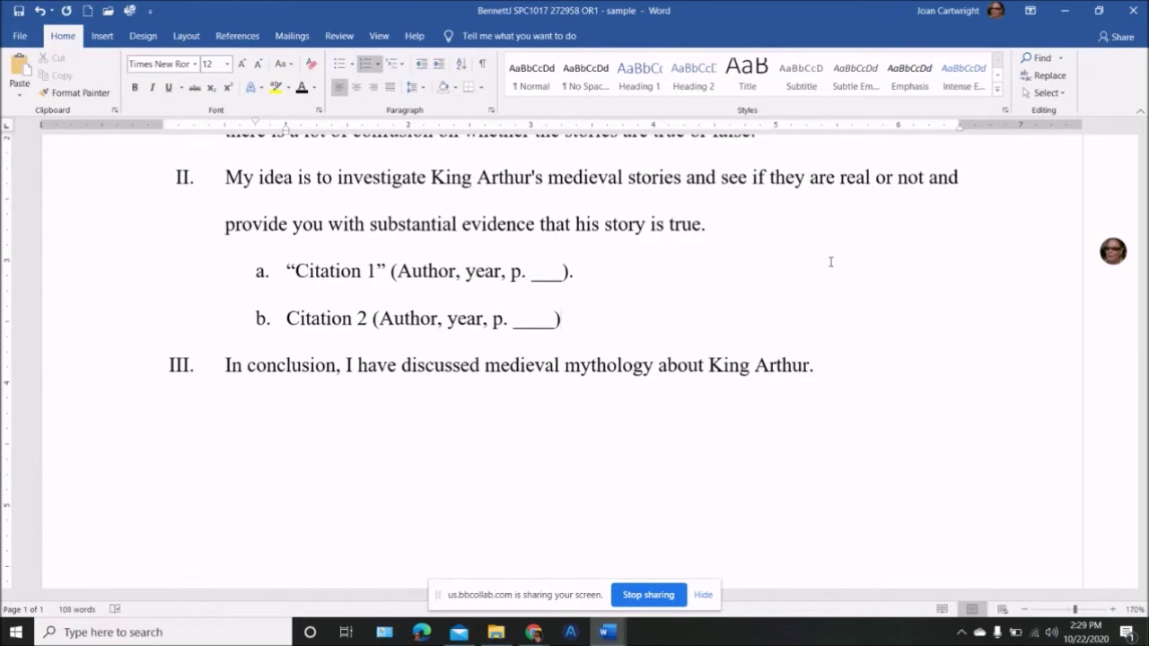
key(Return)
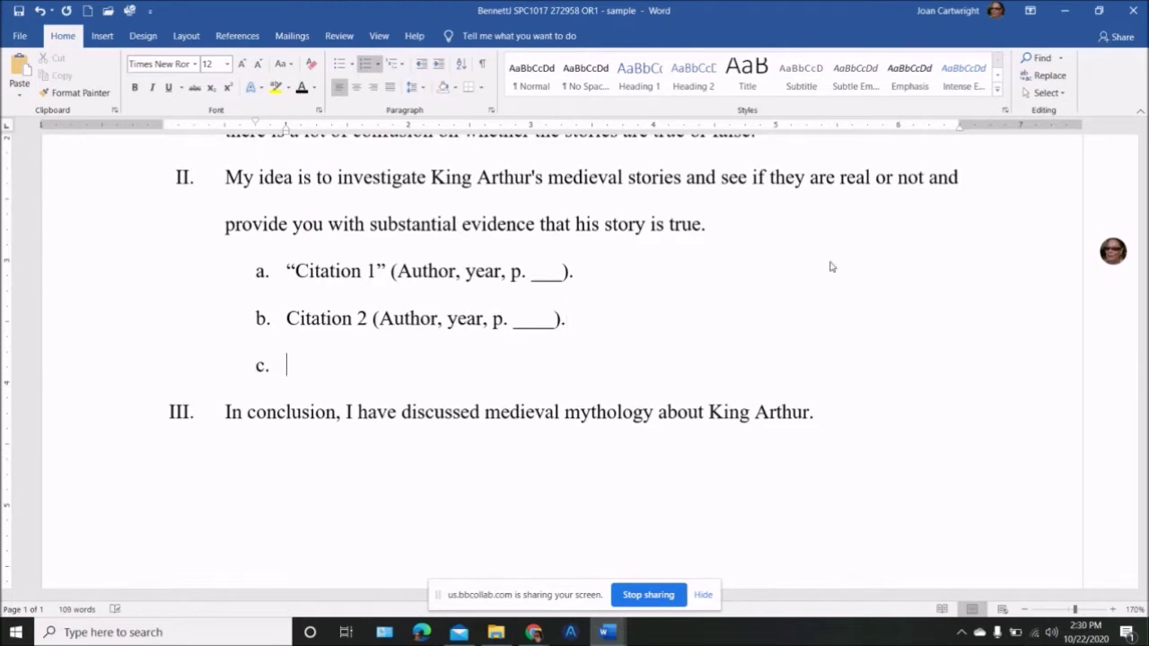
Fill in sub-item c with "Citation 3 (Author, year, p. ____)."
text(Citation 3 (A)
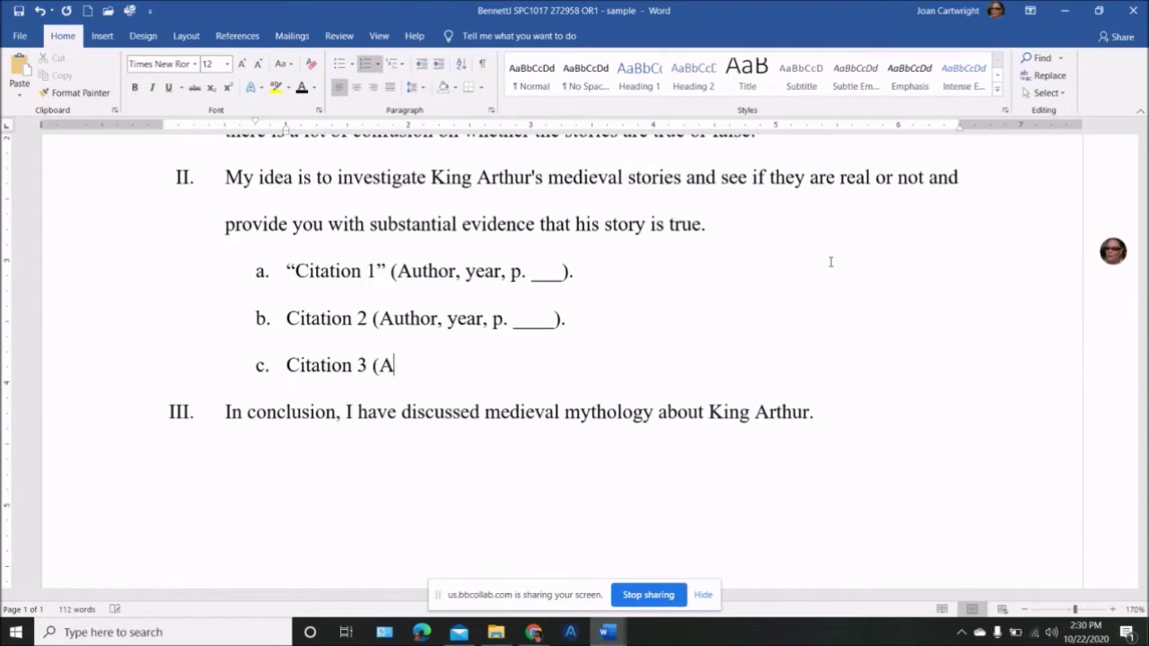
text(uthor, year)
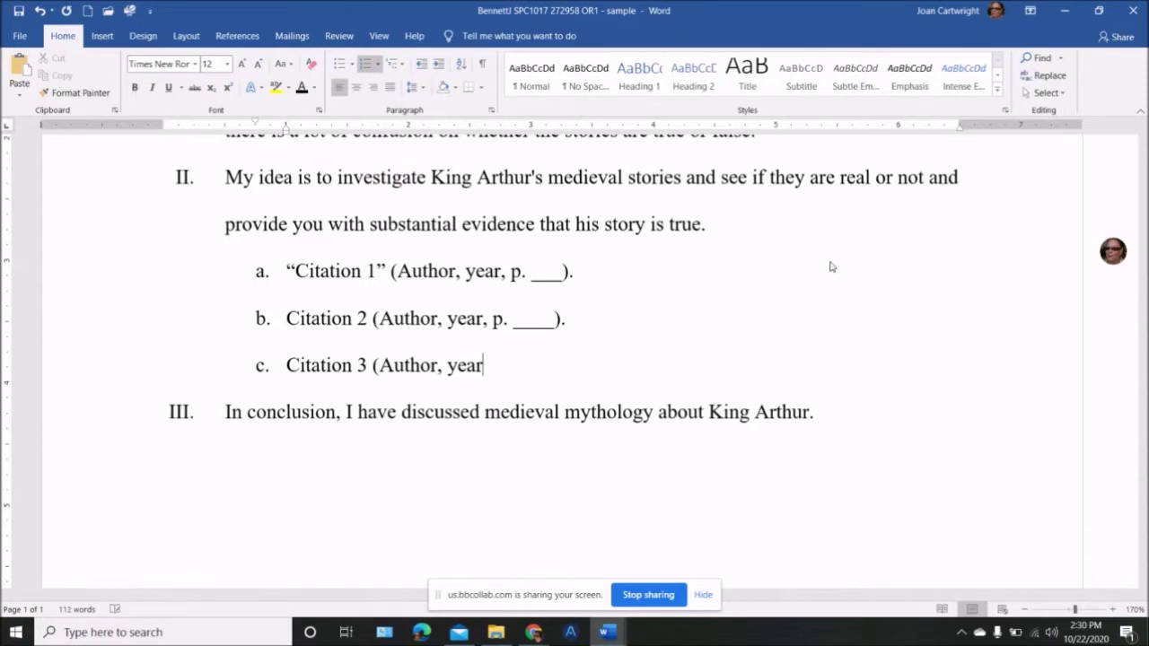
text(,)
key(BackSpace)
key(BackSpace)
text().)
key(Left)
key(Left)
text(, p. ____)
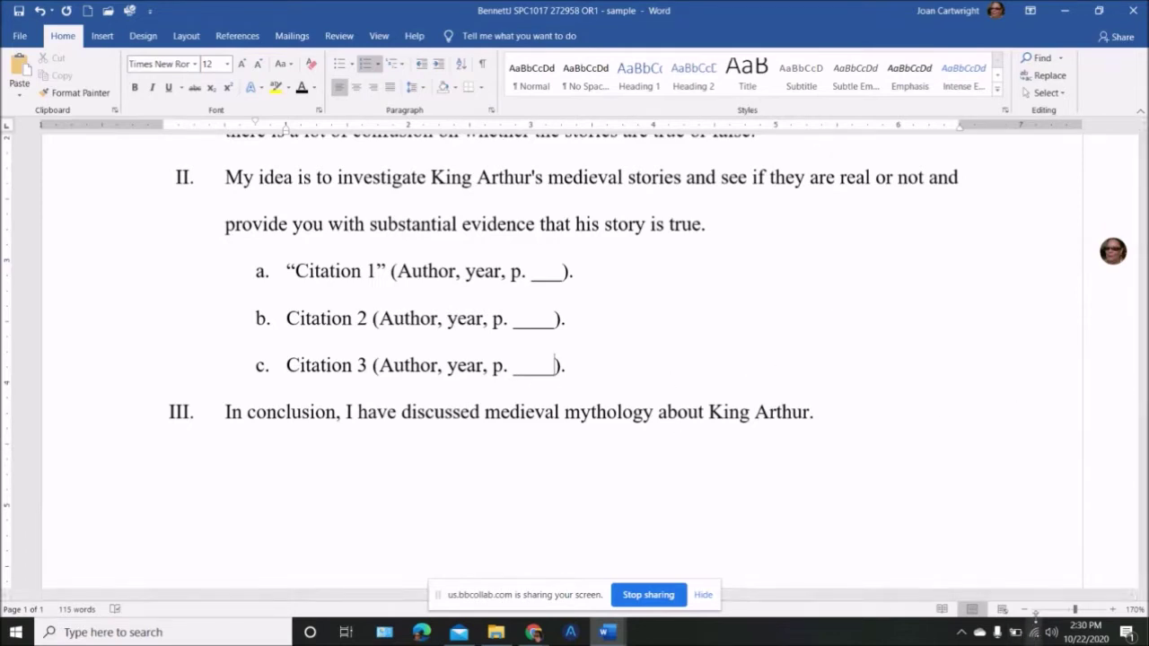
Start an unnumbered paragraph below item III and insert a page break there to begin a second page
click(1059, 614)
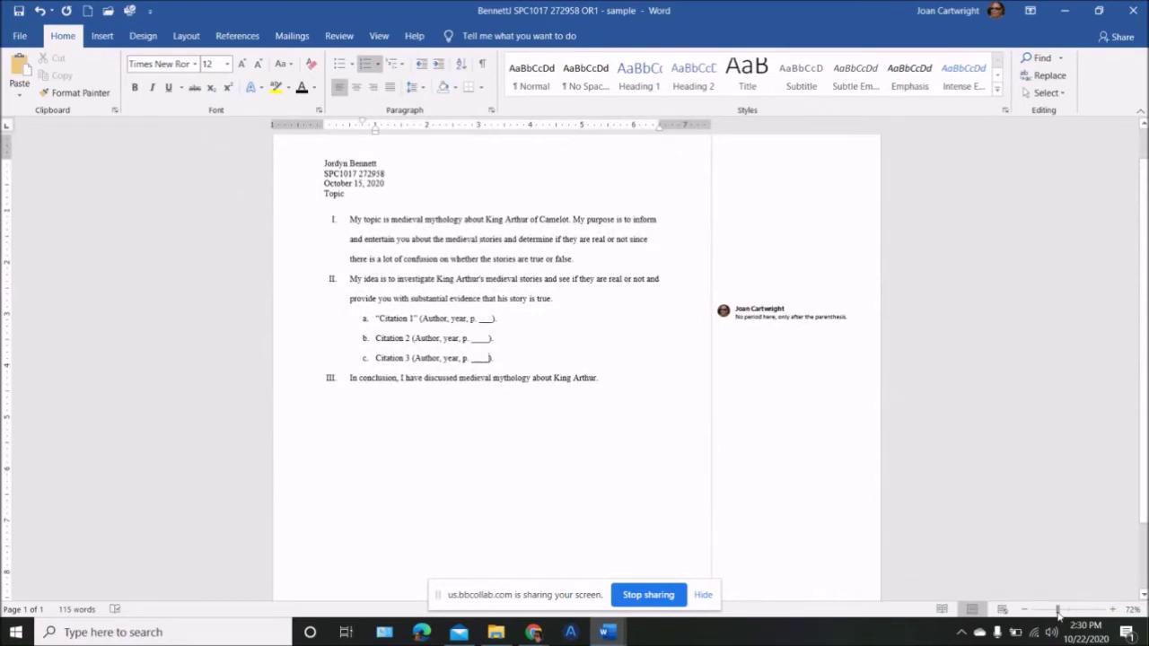
click(620, 383)
key(Return)
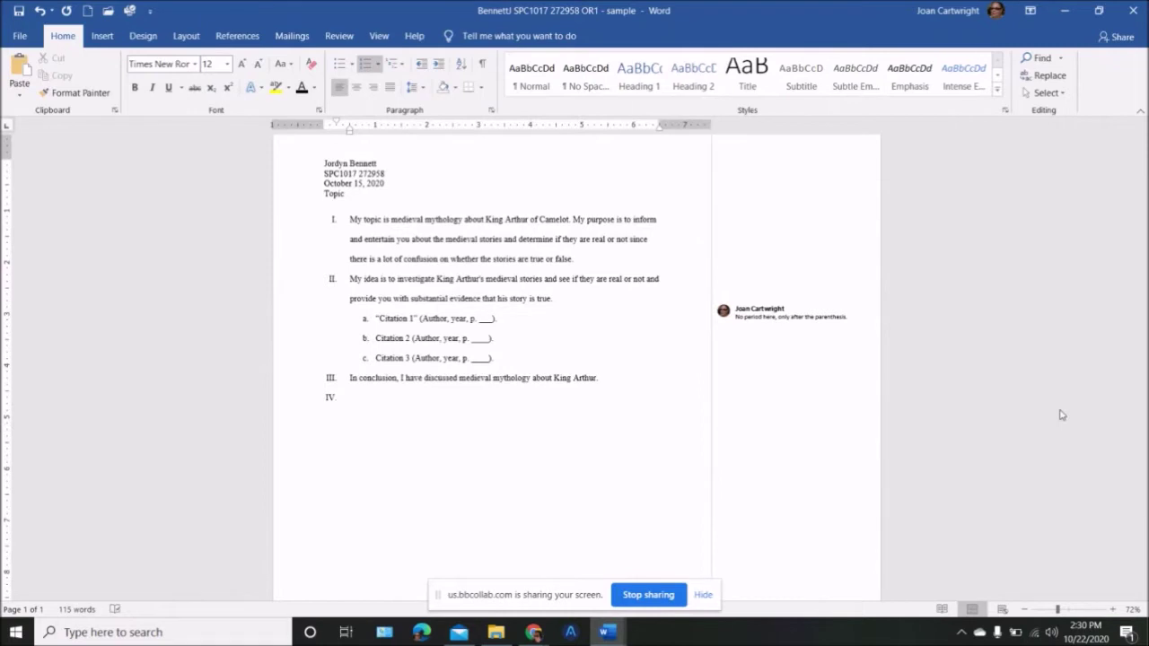
key(BackSpace)
key(BackSpace)
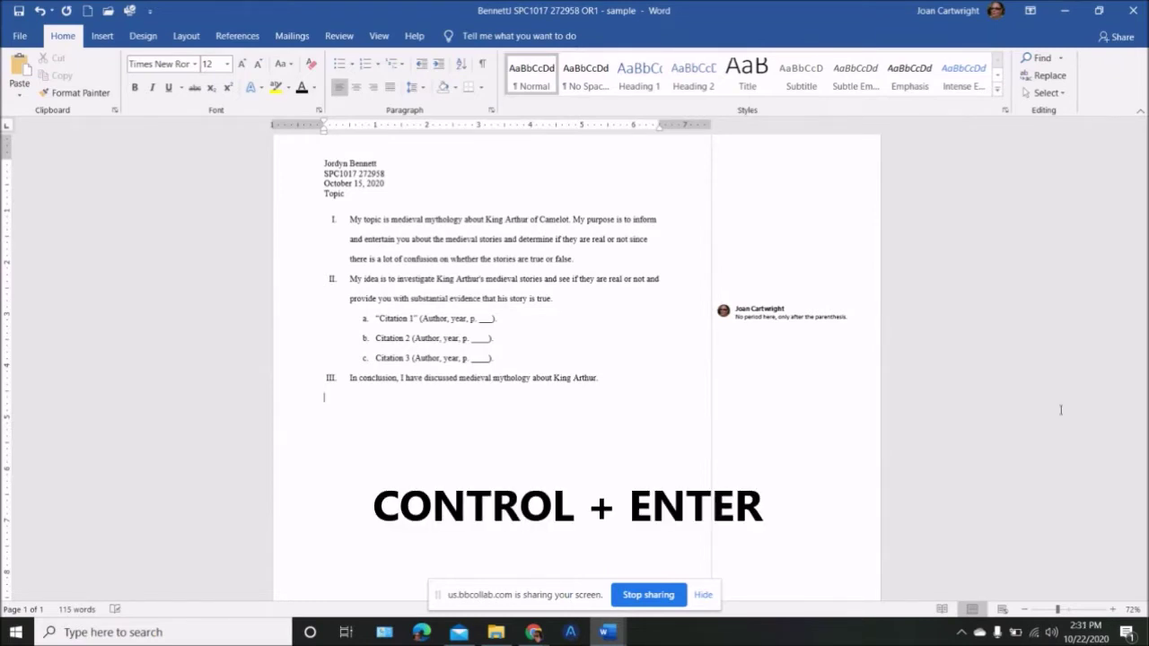
key(ctrl+Return)
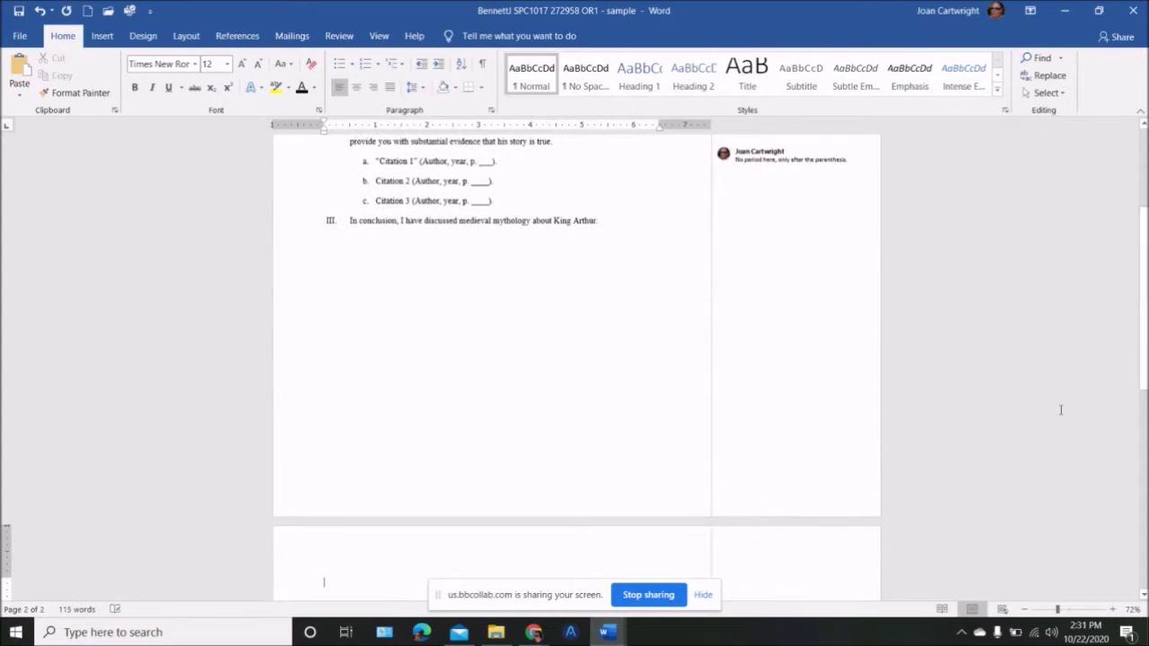
drag(1141, 380, 1141, 400)
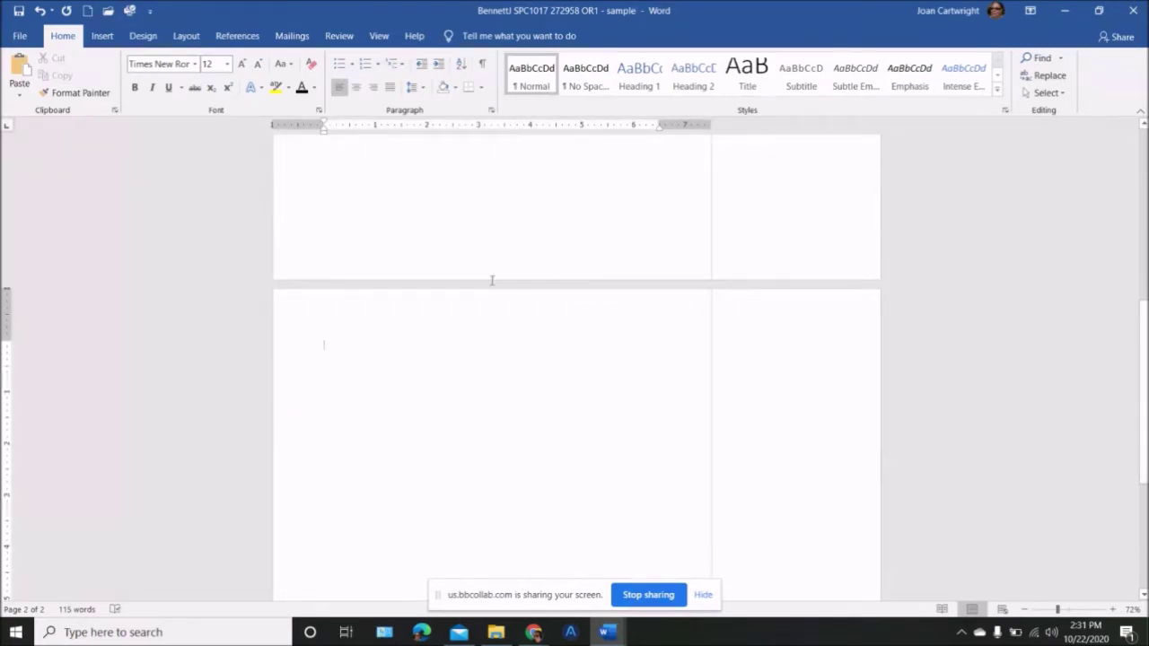
Add a centered "References" heading on the first line of the second page and start a line below it
click(357, 88)
text(Reference)
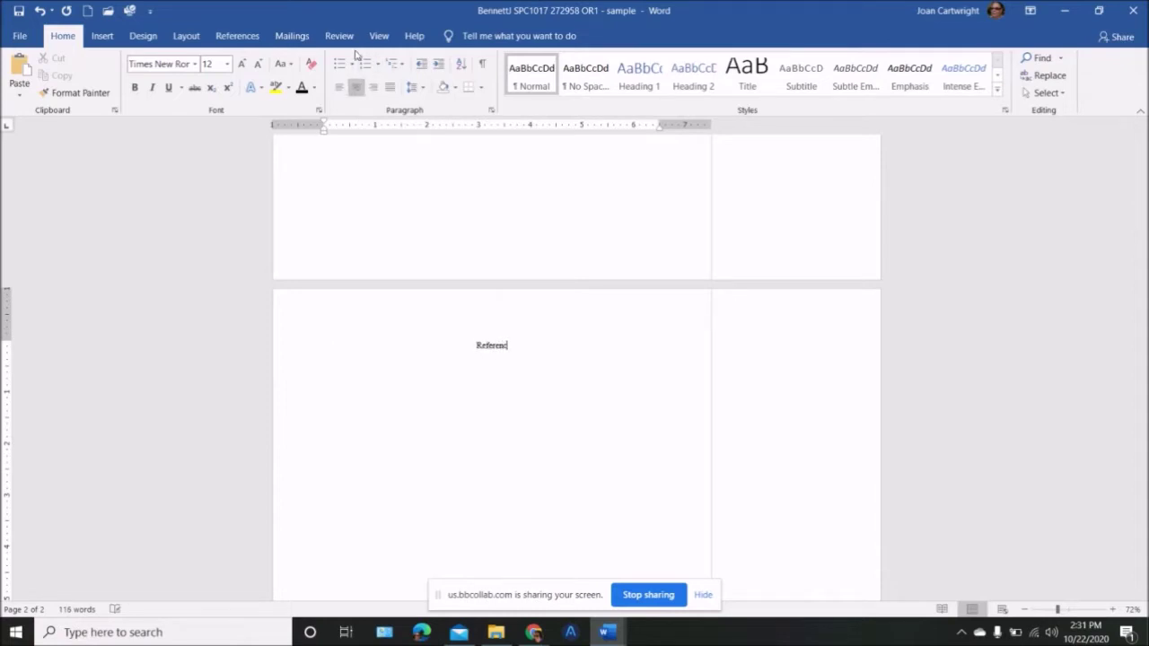
text(s)
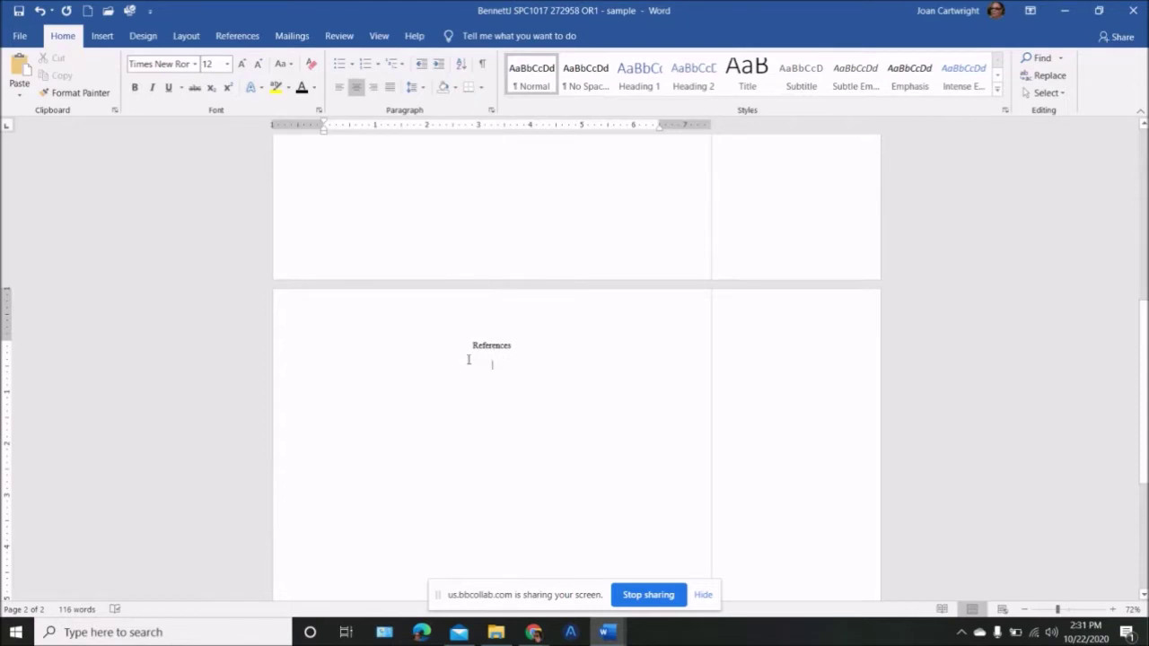
Set the References heading and the line below it to 1.0 line spacing, leaving a blank line under the heading
drag(467, 350, 524, 363)
drag(524, 364, 524, 363)
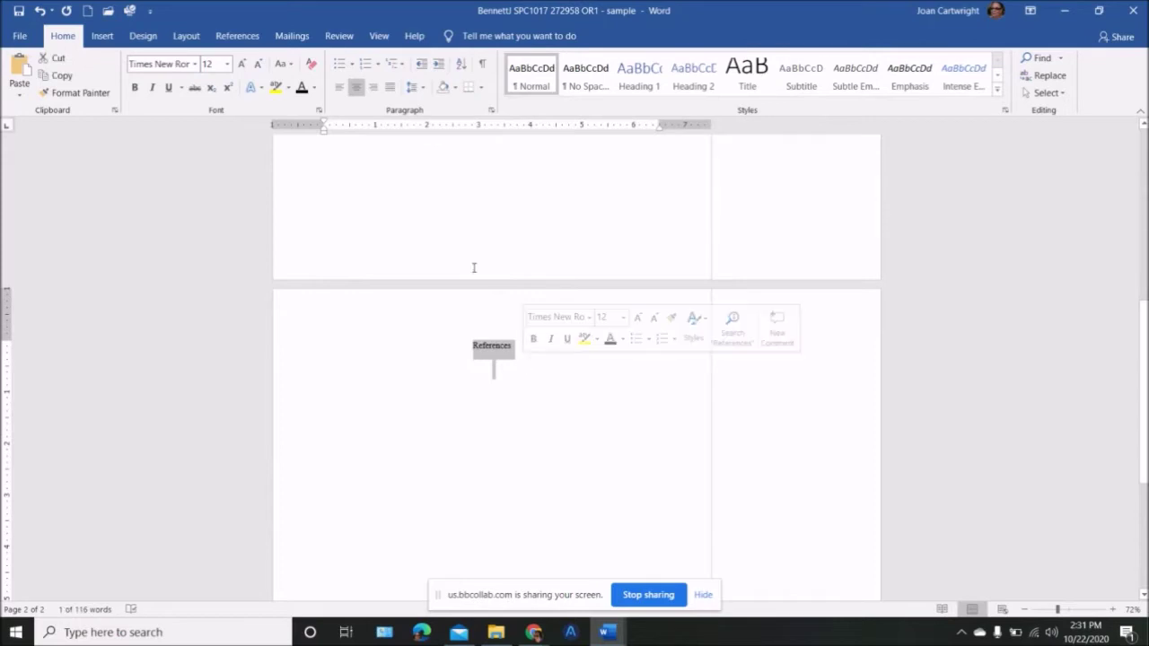
click(417, 95)
click(420, 104)
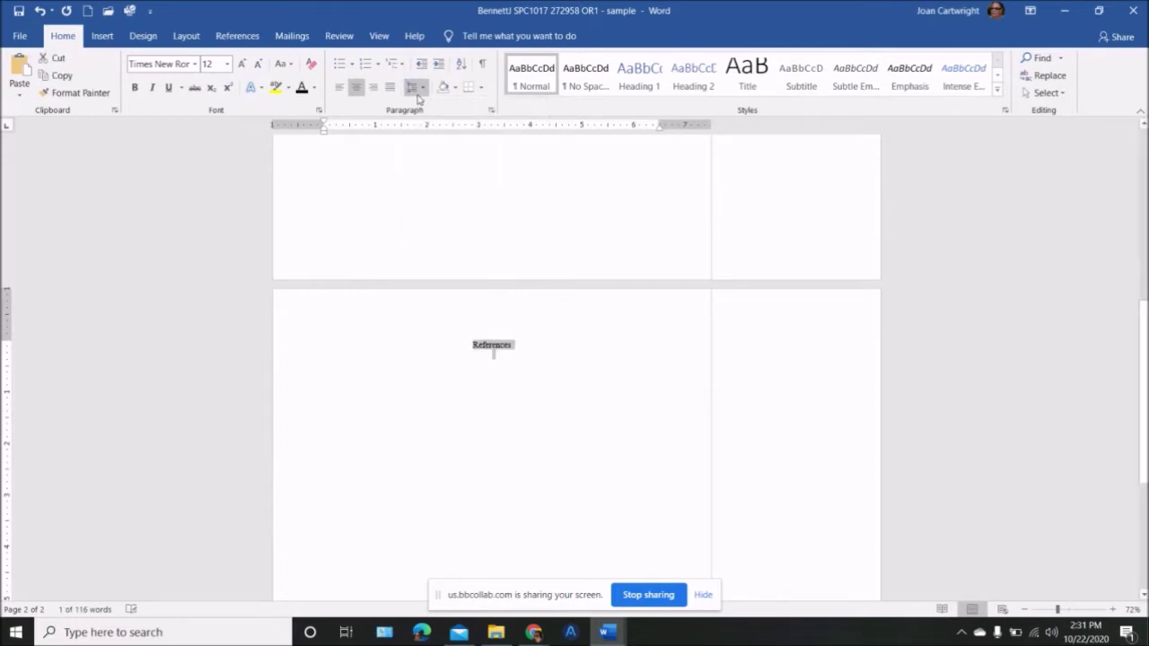
click(423, 89)
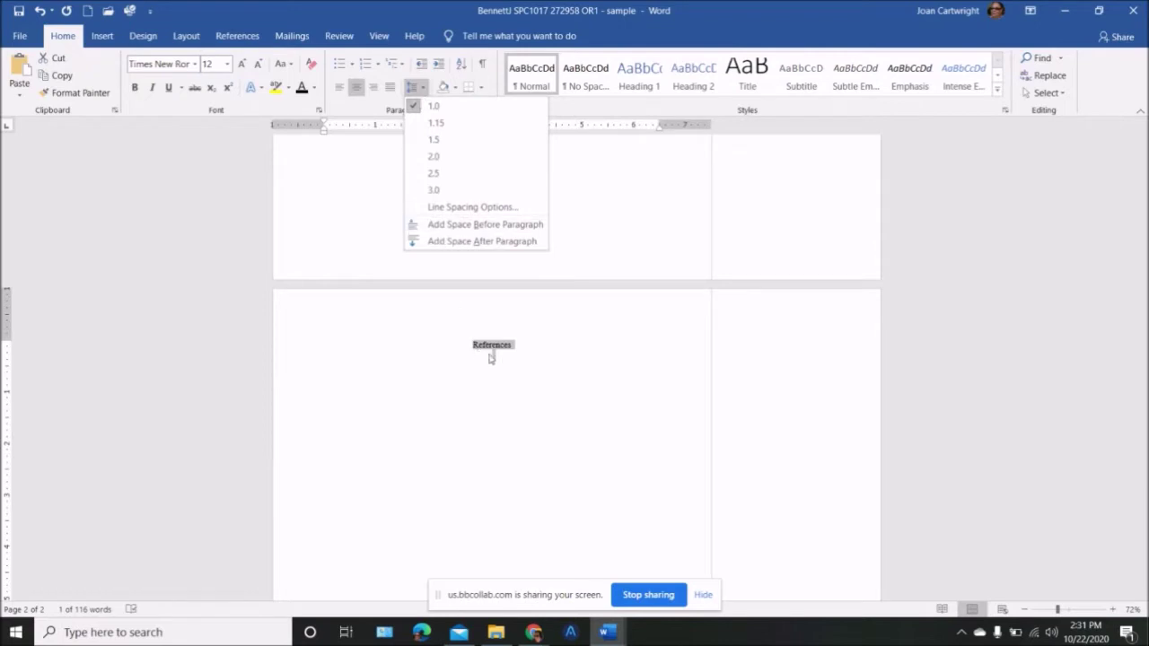
click(492, 359)
click(515, 362)
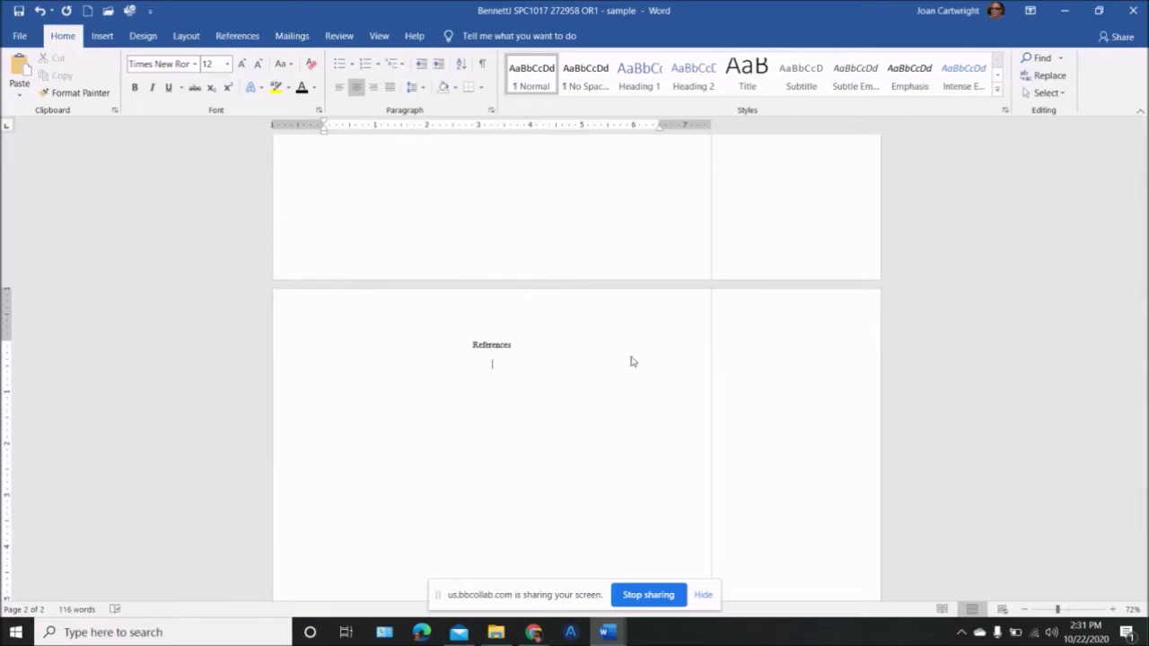
Left-align the empty entry line below the References heading and place the cursor in it
click(338, 87)
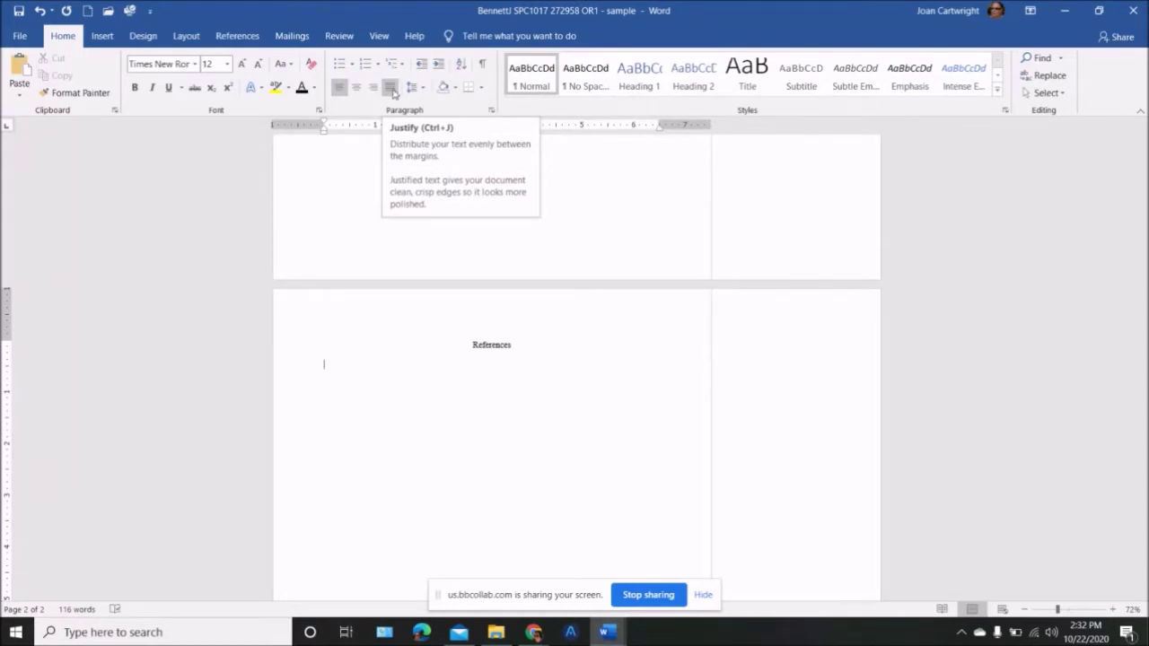
drag(516, 342, 469, 343)
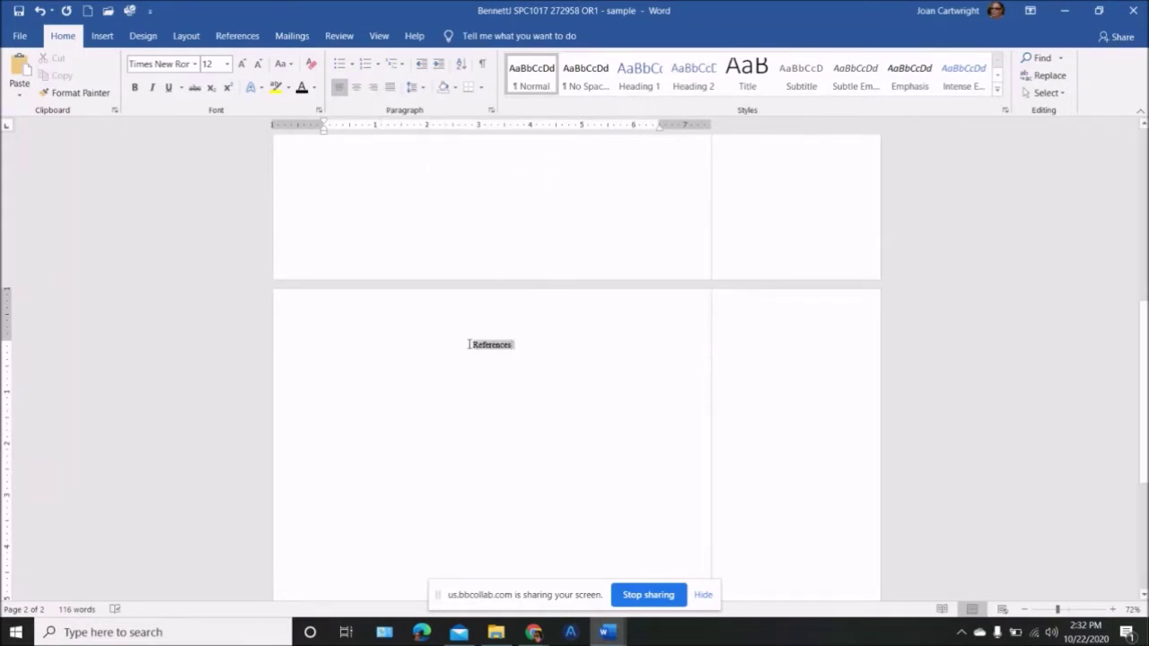
click(338, 367)
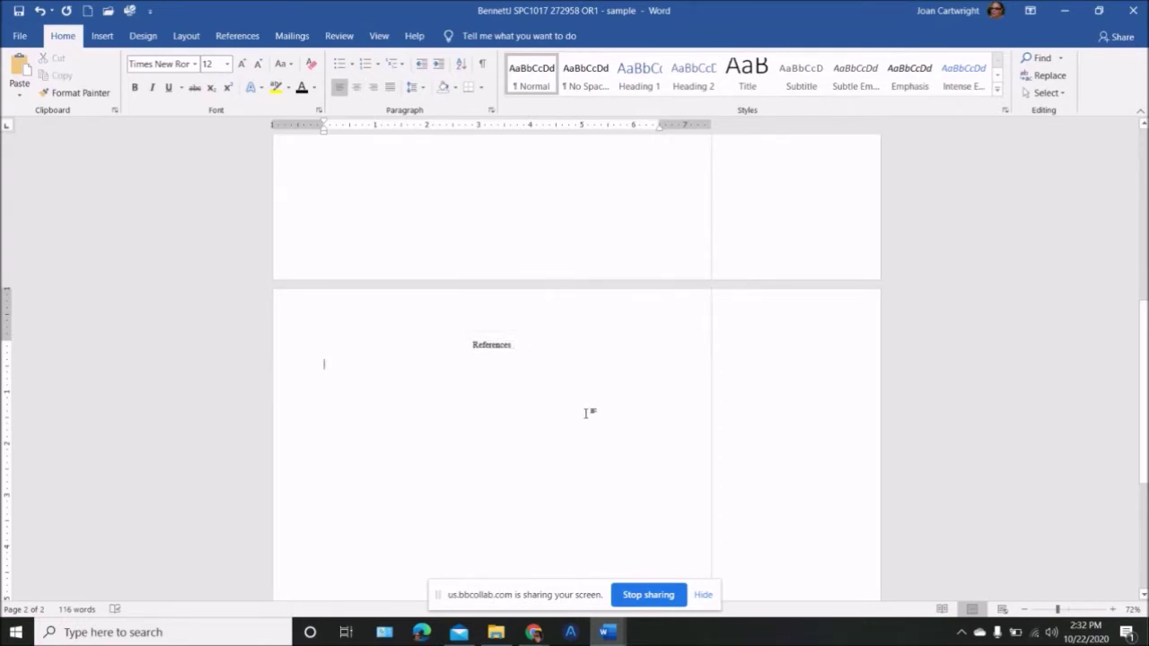
Save the document as a Word Document in the OR1 folder of 272958, keeping its existing file name
click(20, 36)
click(52, 238)
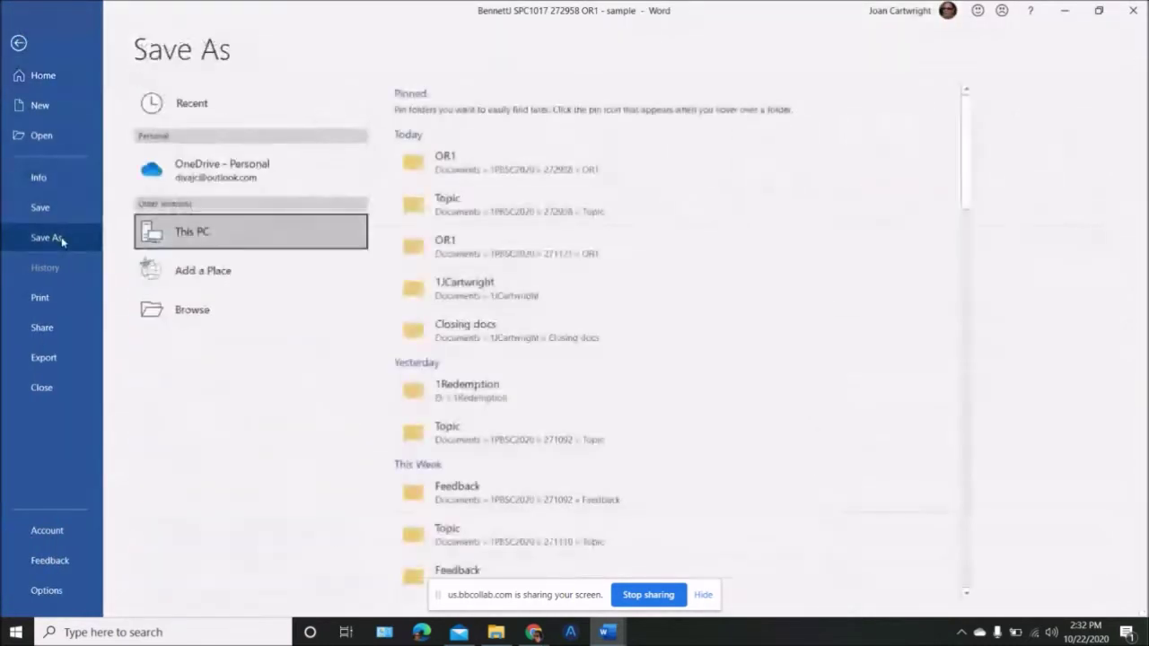
click(480, 160)
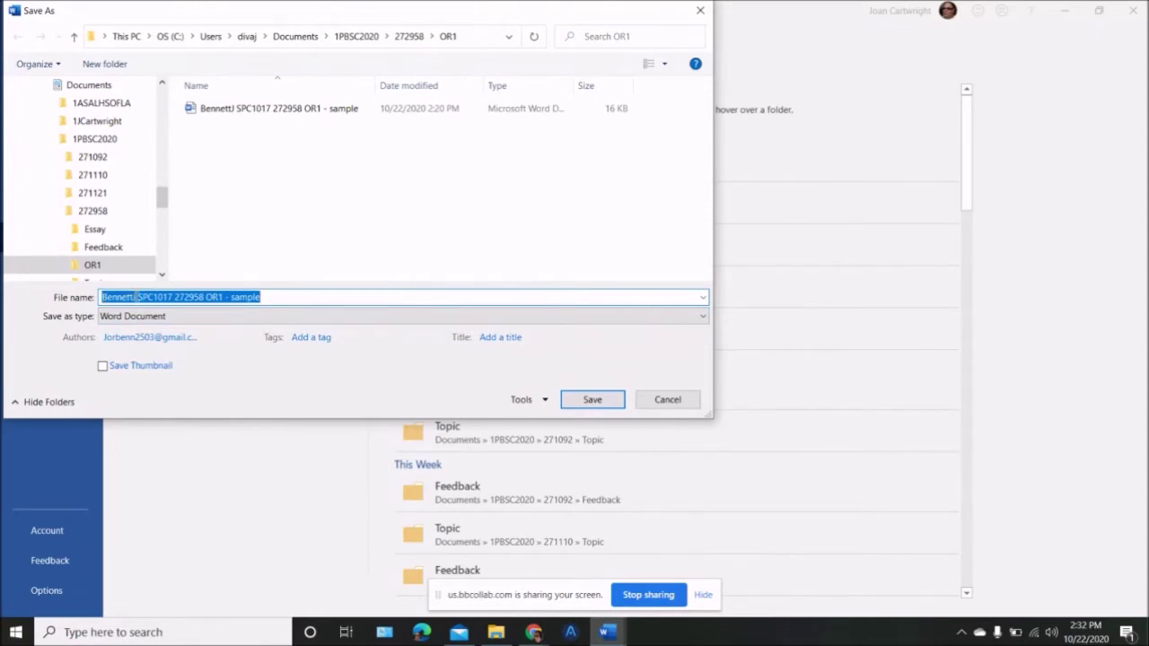
click(287, 299)
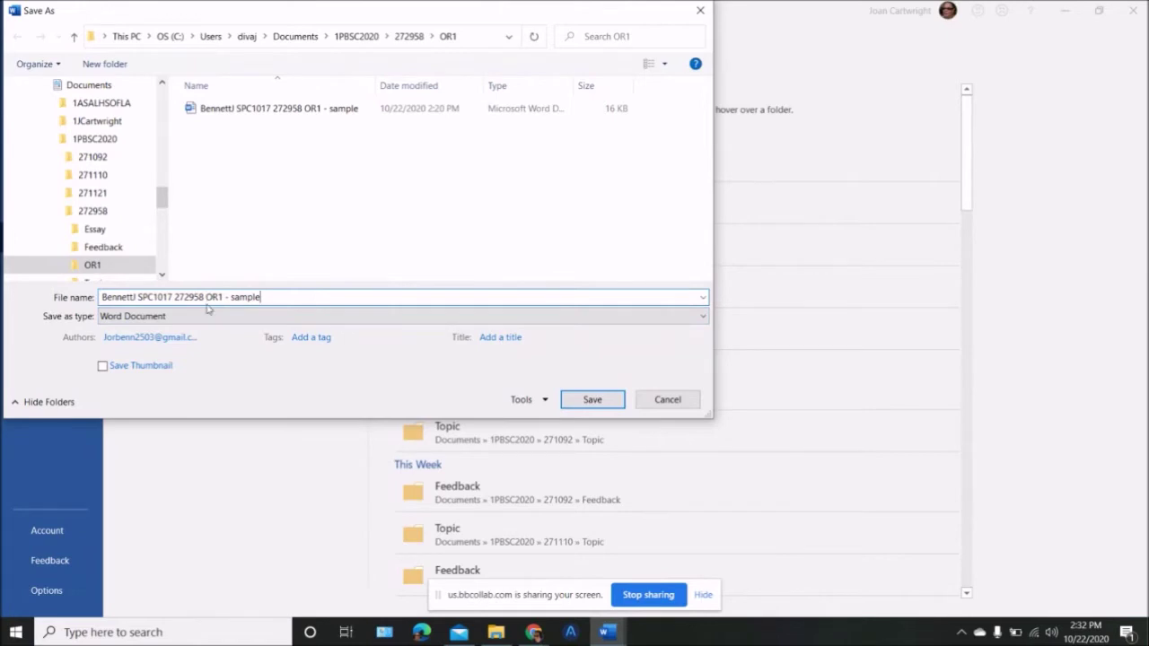
click(592, 400)
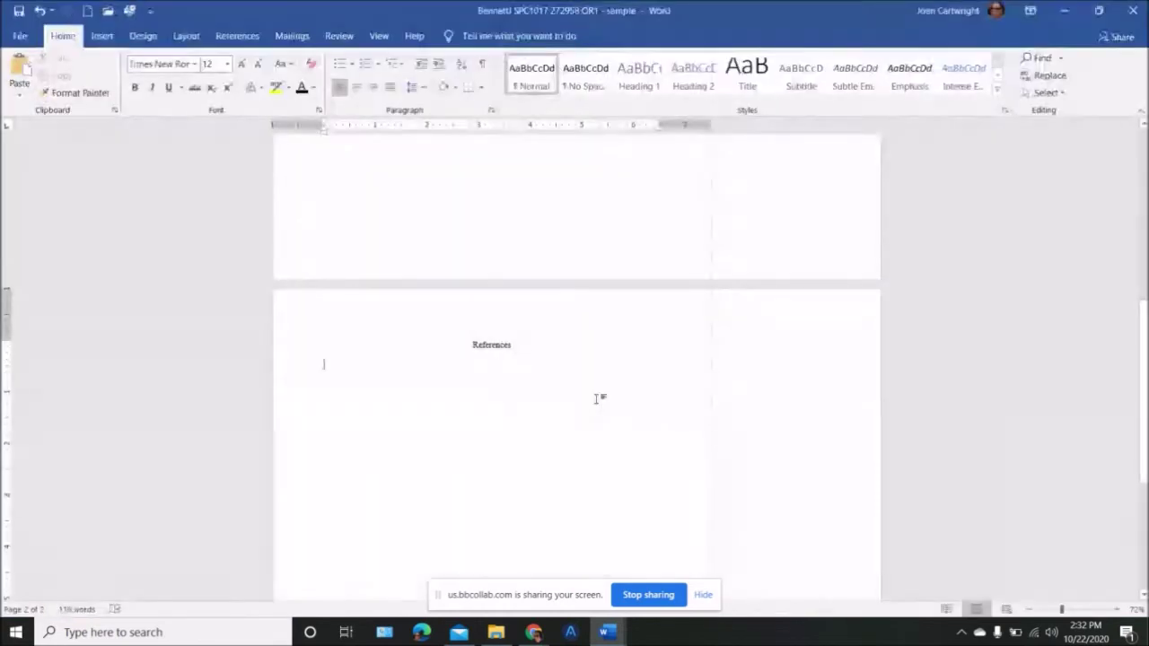
Switch to Chrome and open the Palm Beach State eLibrary from the Blackboard home page
click(1115, 610)
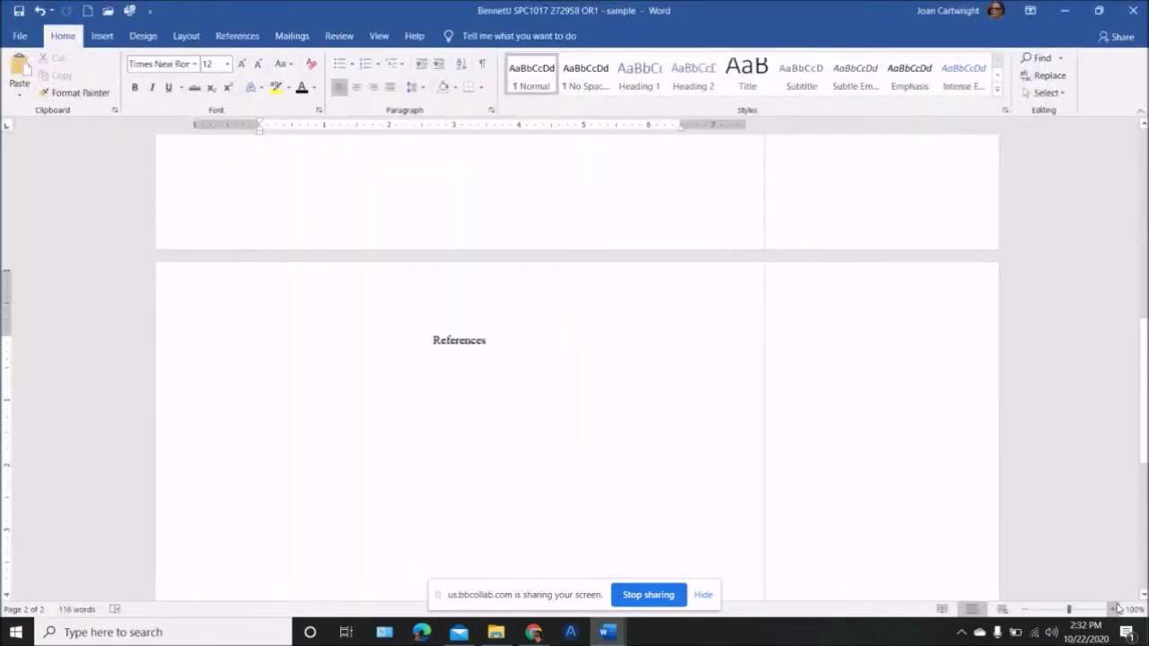
drag(1144, 438, 1118, 491)
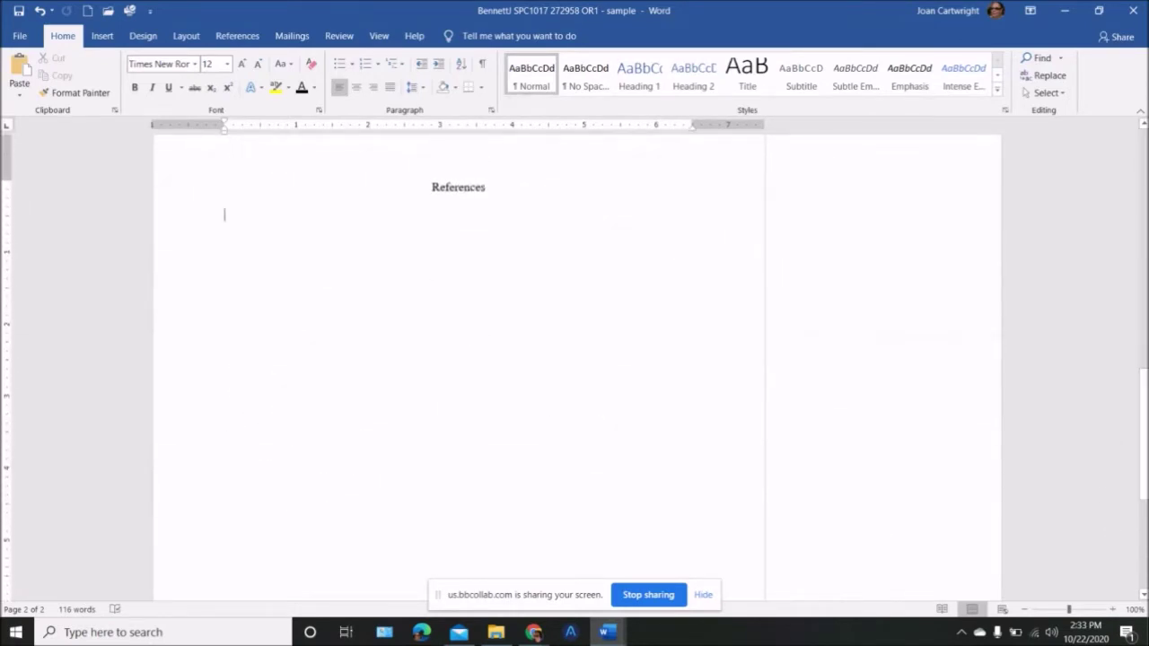
mouse_move(533, 637)
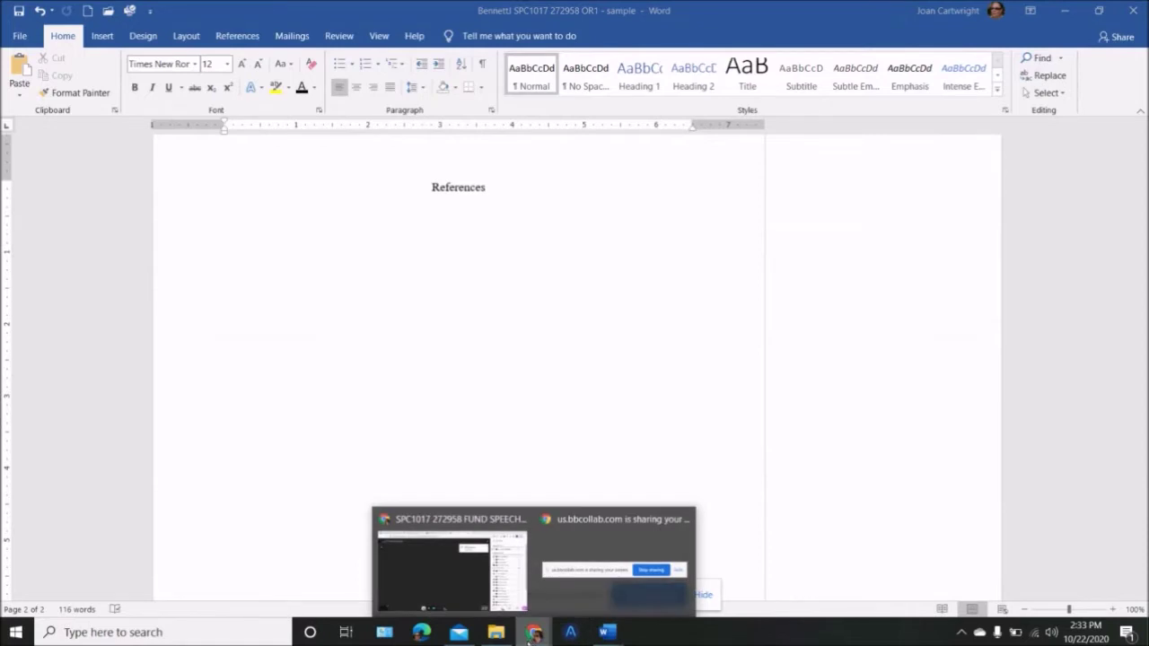
click(437, 596)
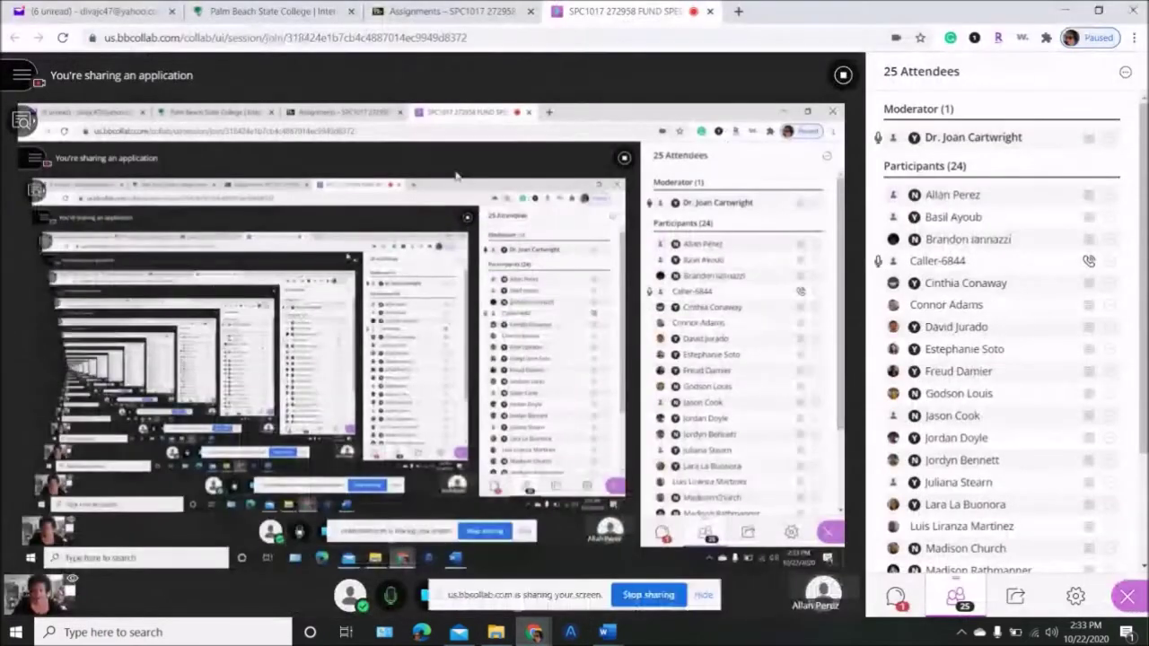
click(448, 11)
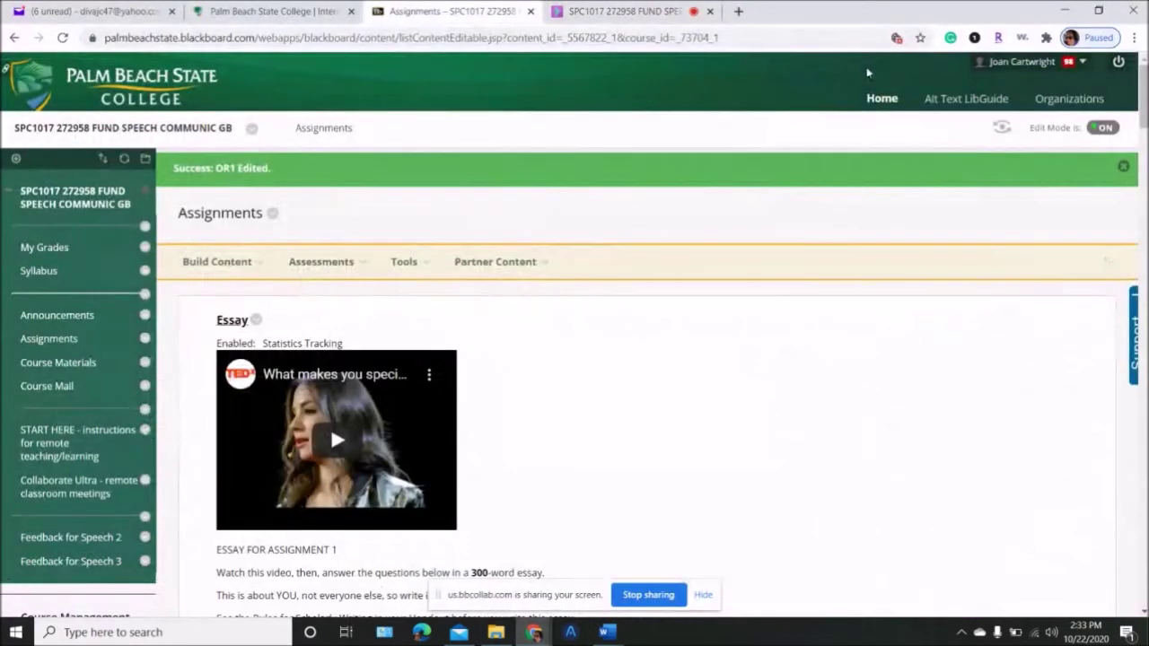
click(882, 99)
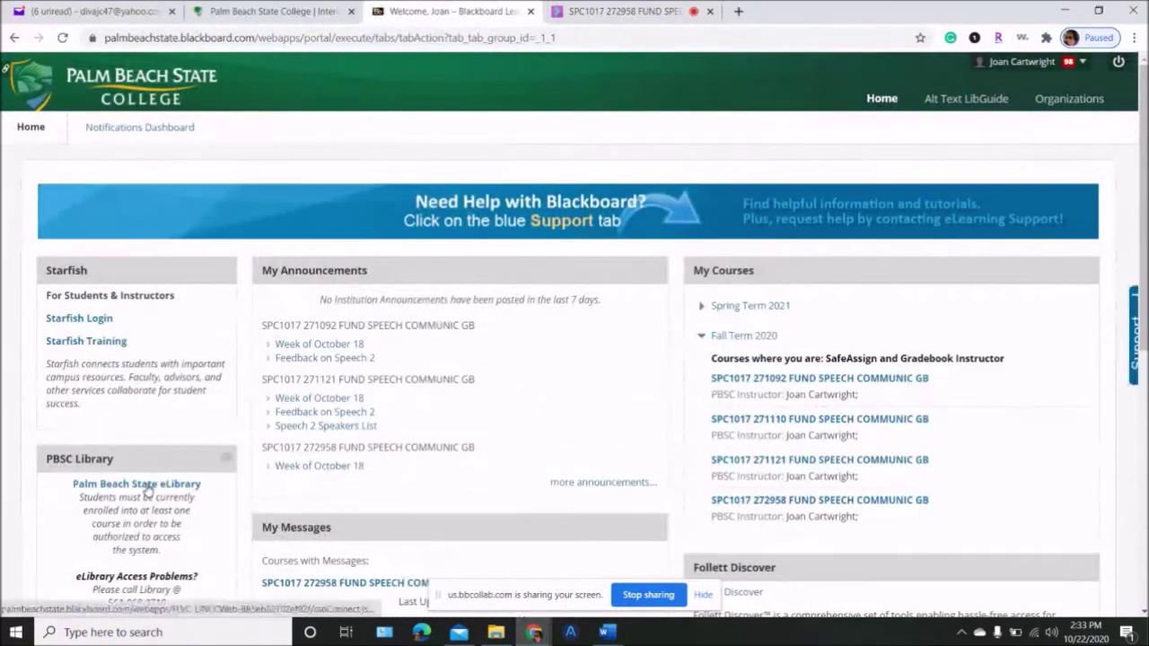
click(143, 484)
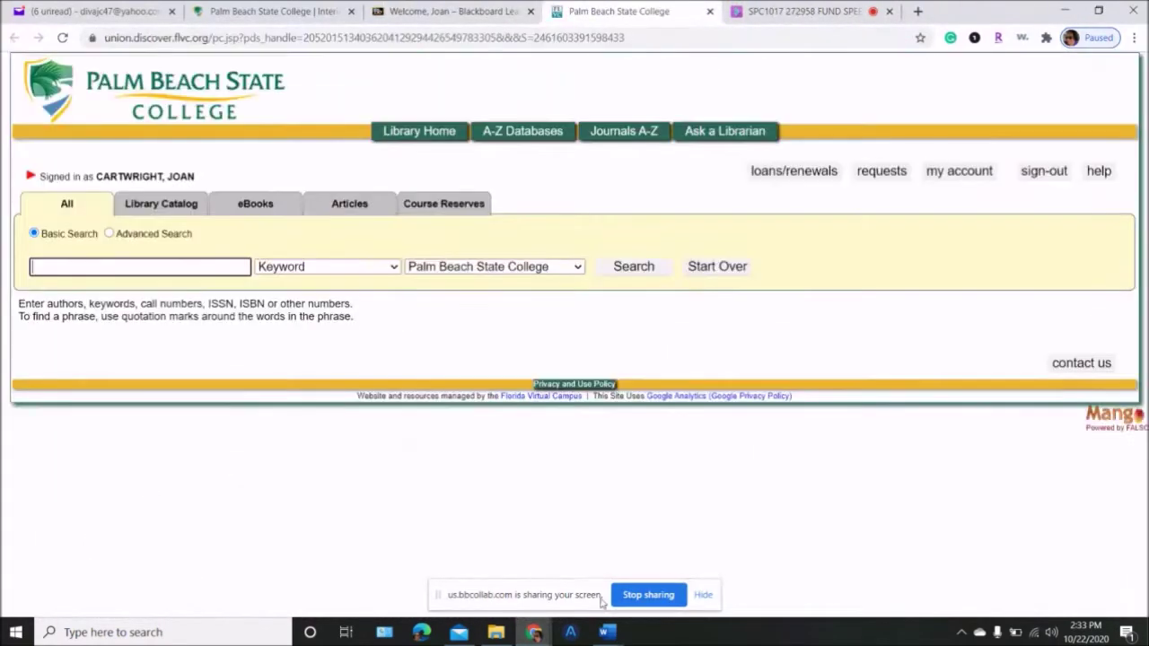
Copy "medieval mythology" from item I of the OR1 sample in Word and paste it as the search term in the eLibrary in Chrome
mouse_move(607, 635)
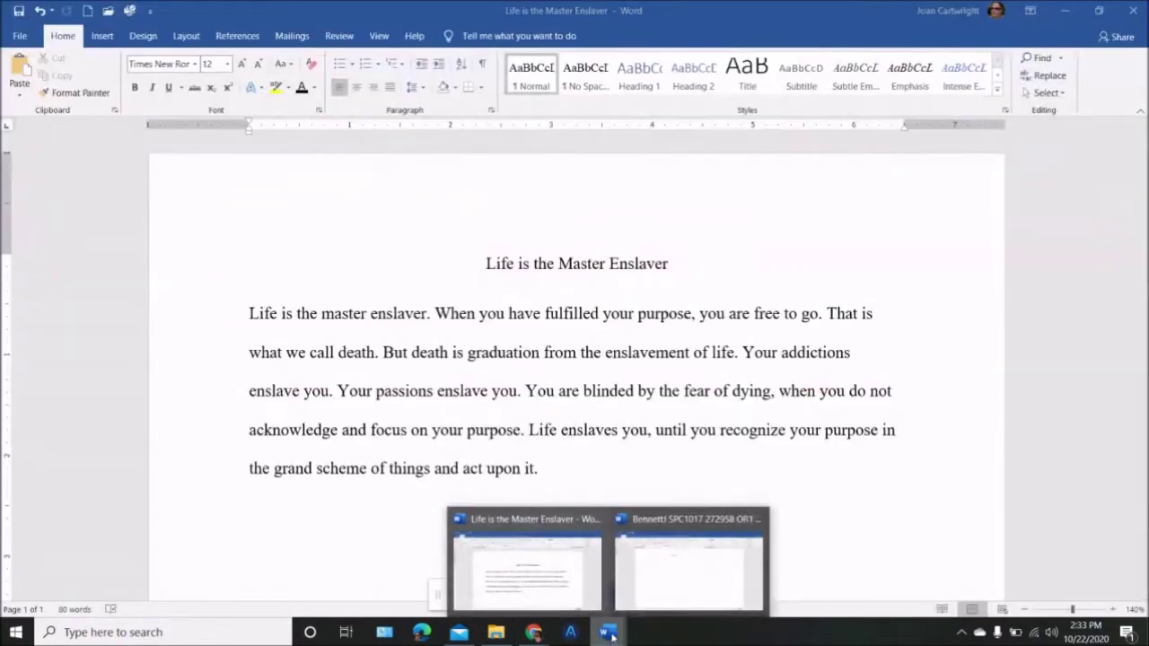
click(718, 583)
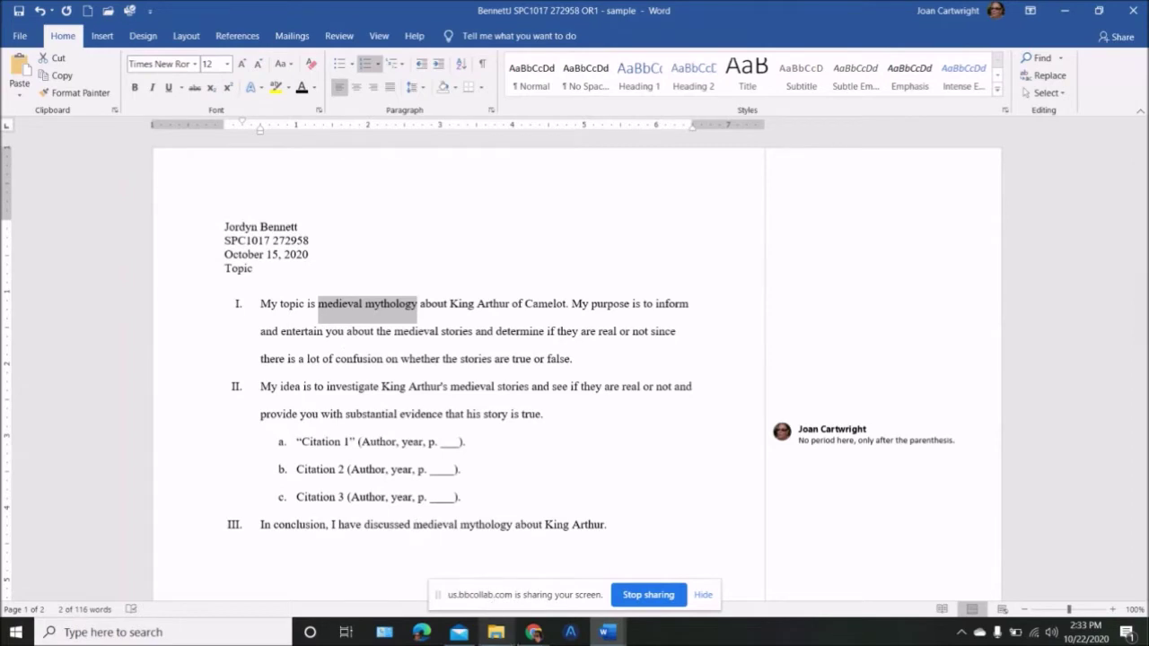
click(534, 634)
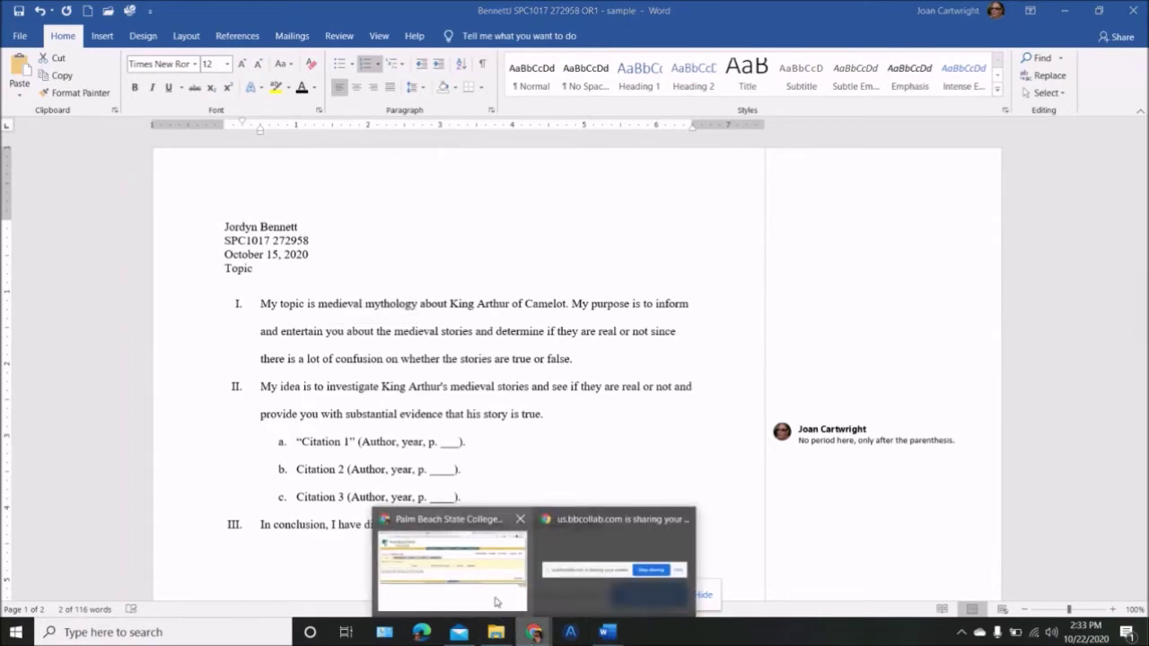
click(471, 583)
click(142, 266)
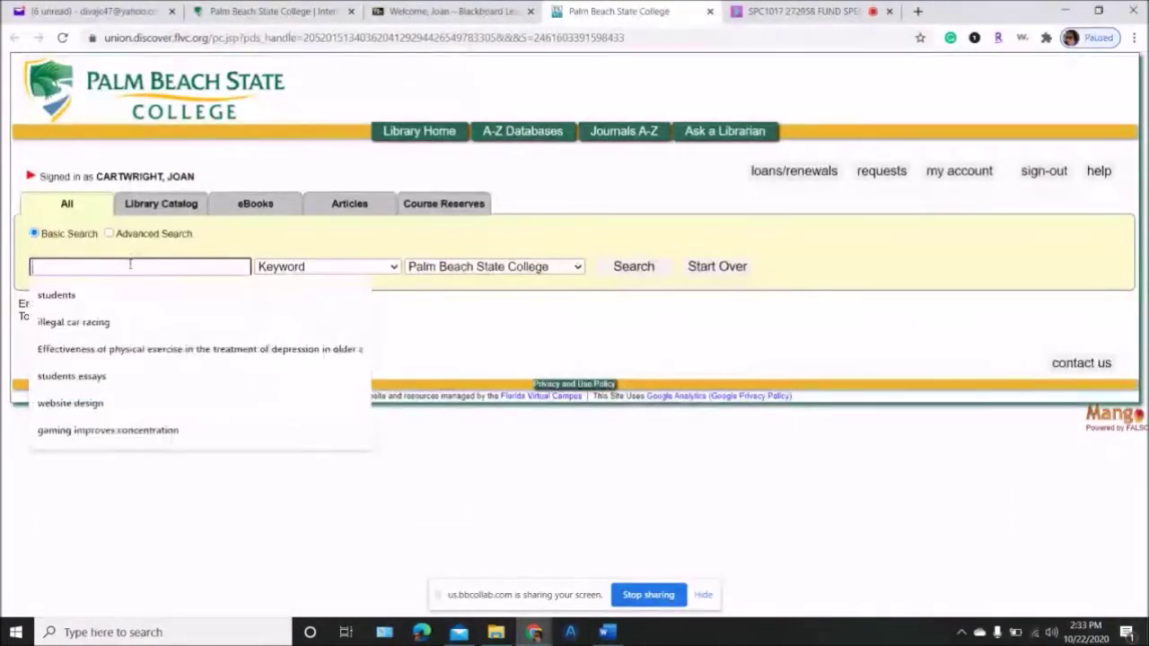
right_click(130, 267)
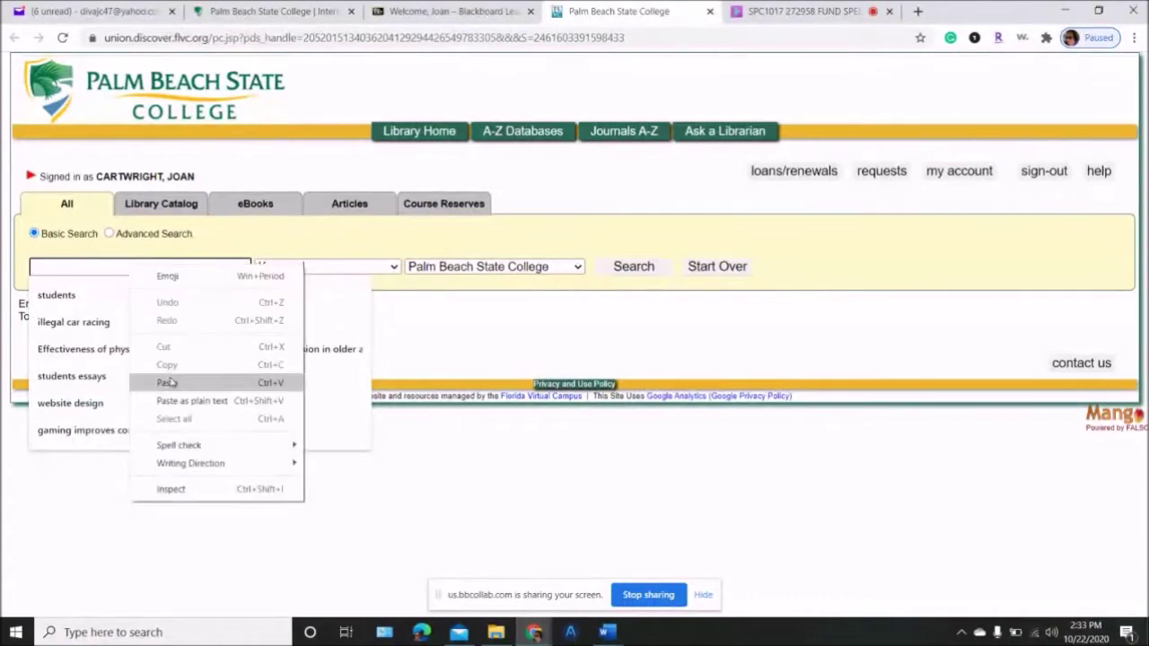
click(166, 382)
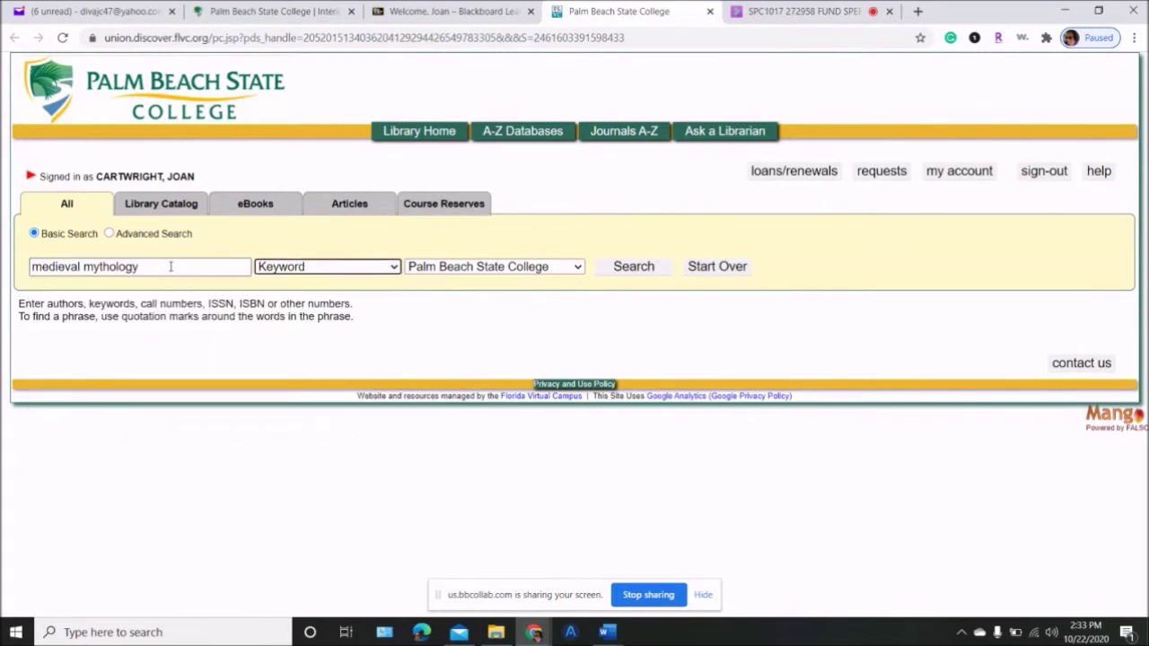
Search the Palm Beach State College holdings for the phrase by Title and limit the results to Academic Journals
click(327, 267)
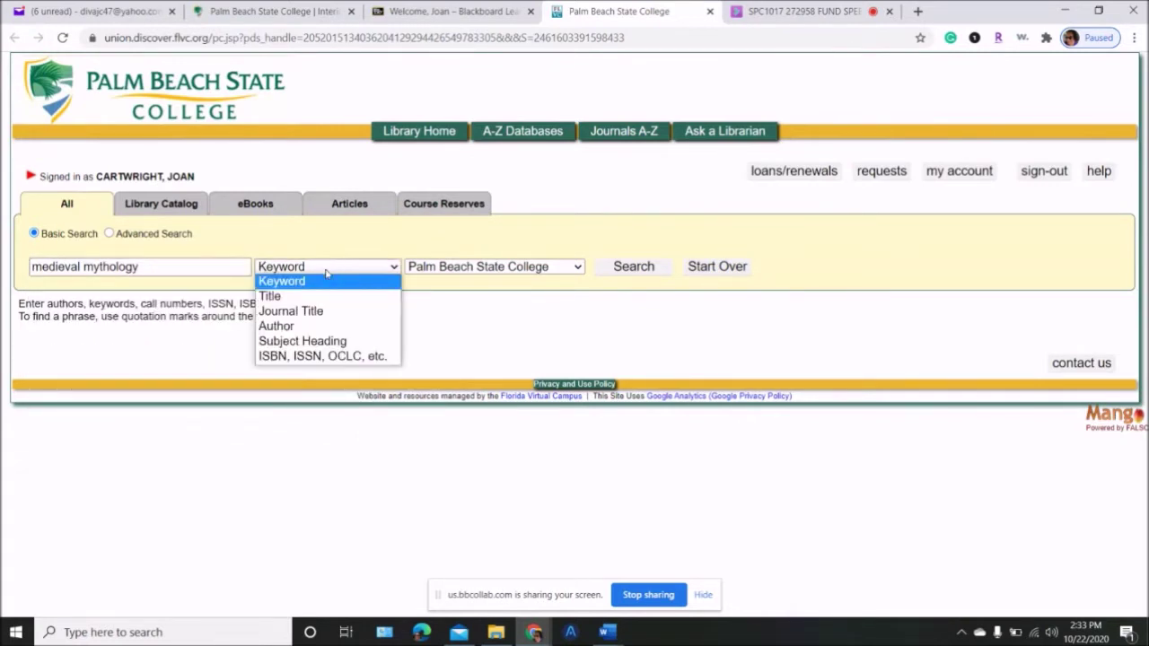
click(325, 296)
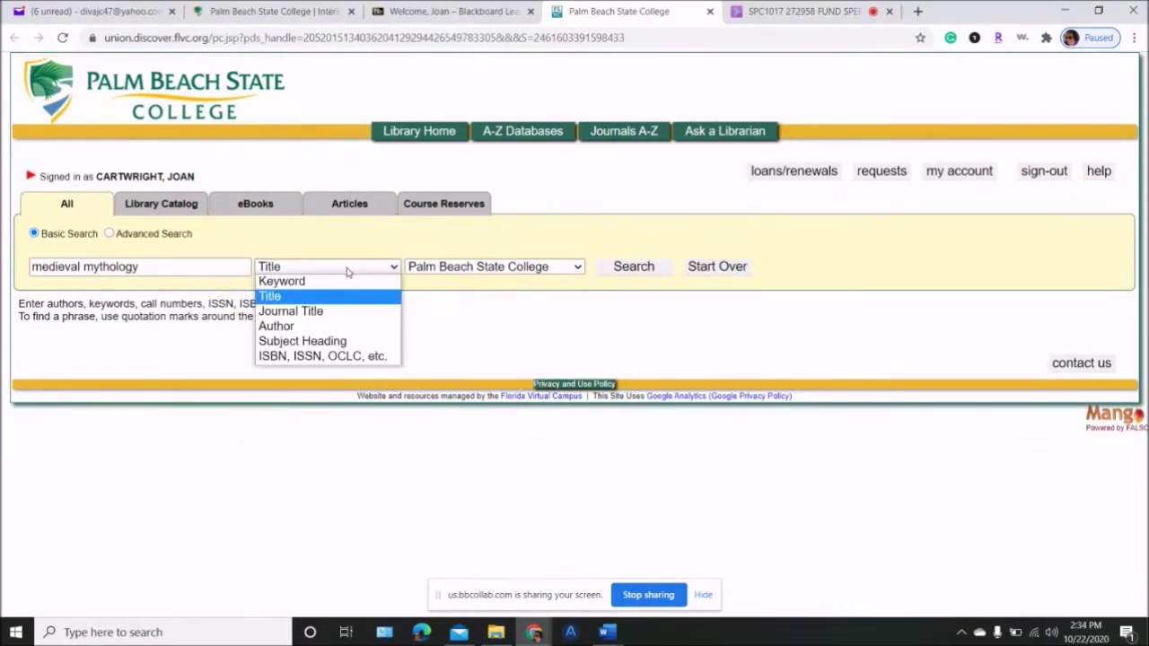
click(293, 298)
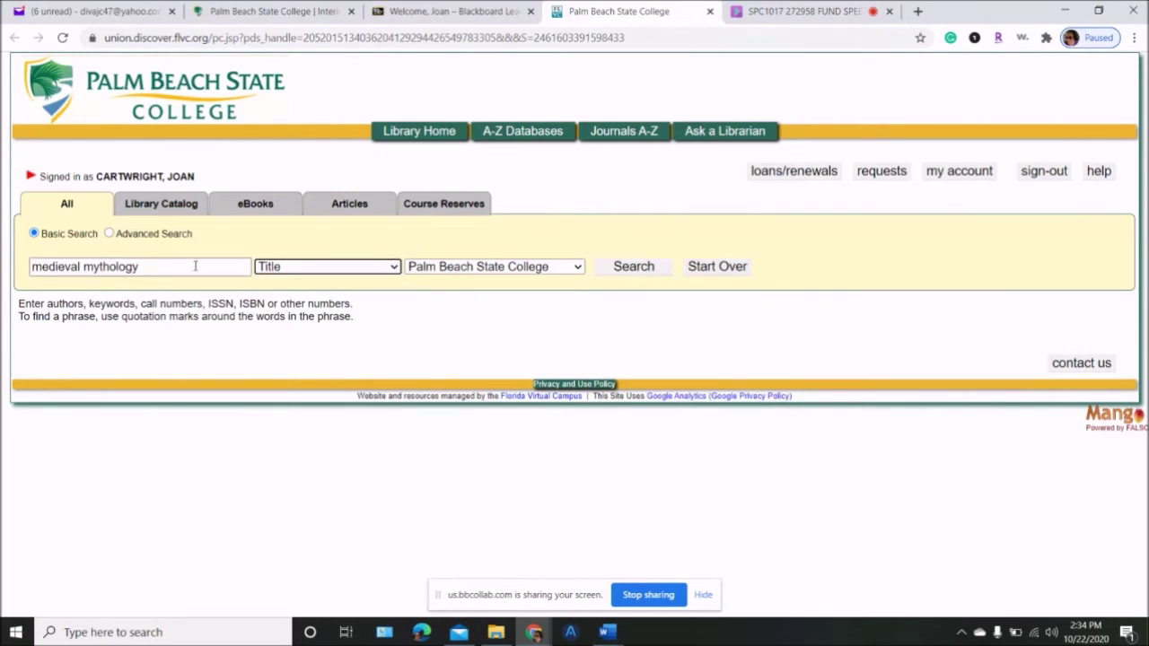
click(626, 272)
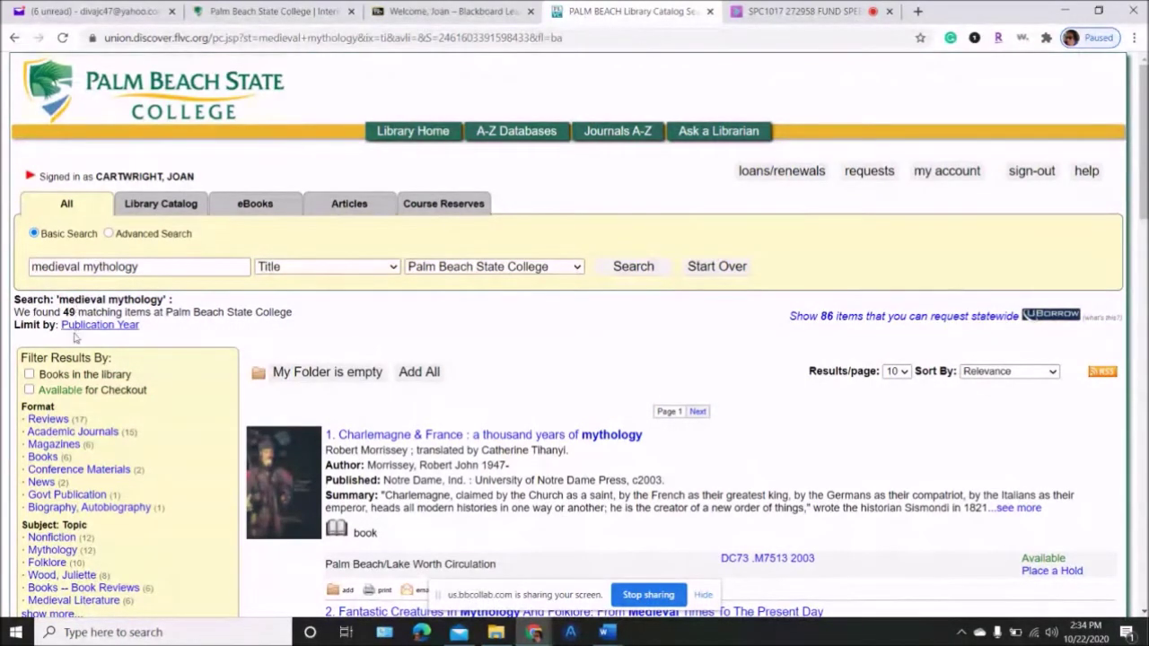
click(105, 434)
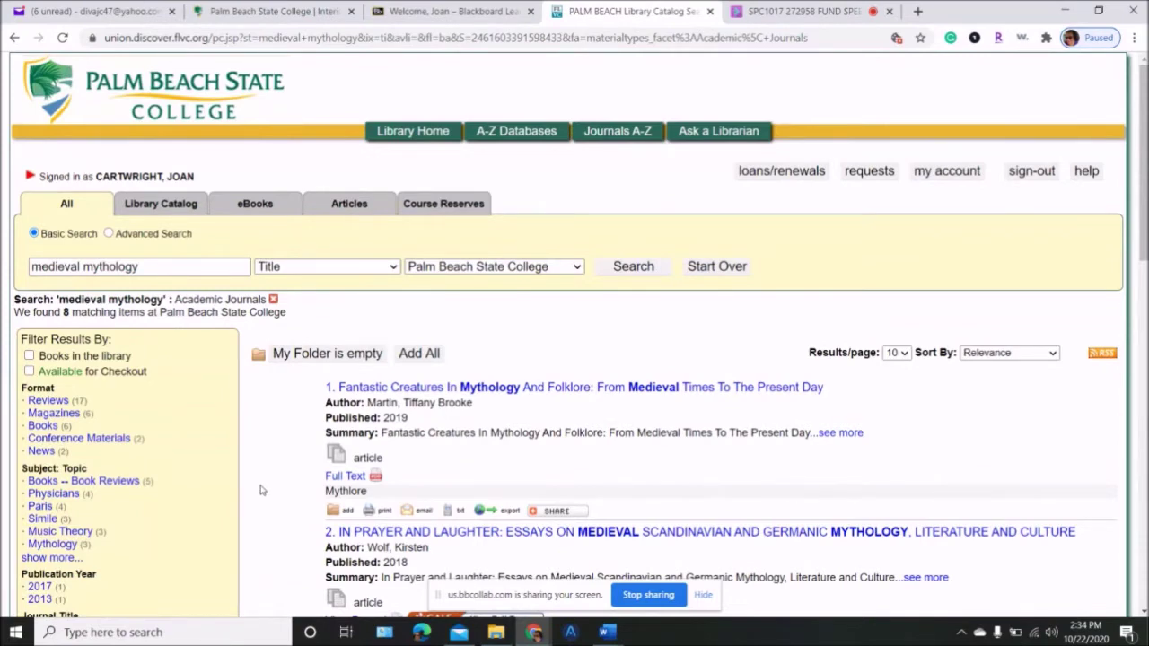
Review the academic journal results, examining the first article's author, publication year and item type
drag(1145, 161, 1095, 549)
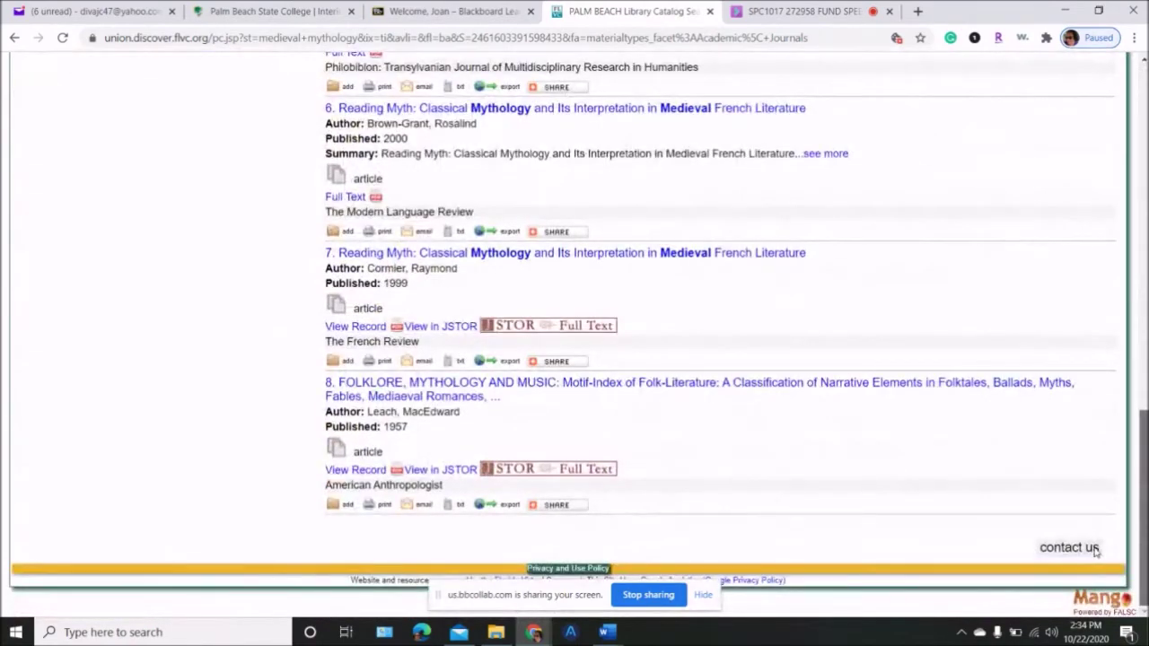
scroll(1106, 512, up, 4)
scroll(1086, 368, up, 2)
scroll(1073, 335, up, 3)
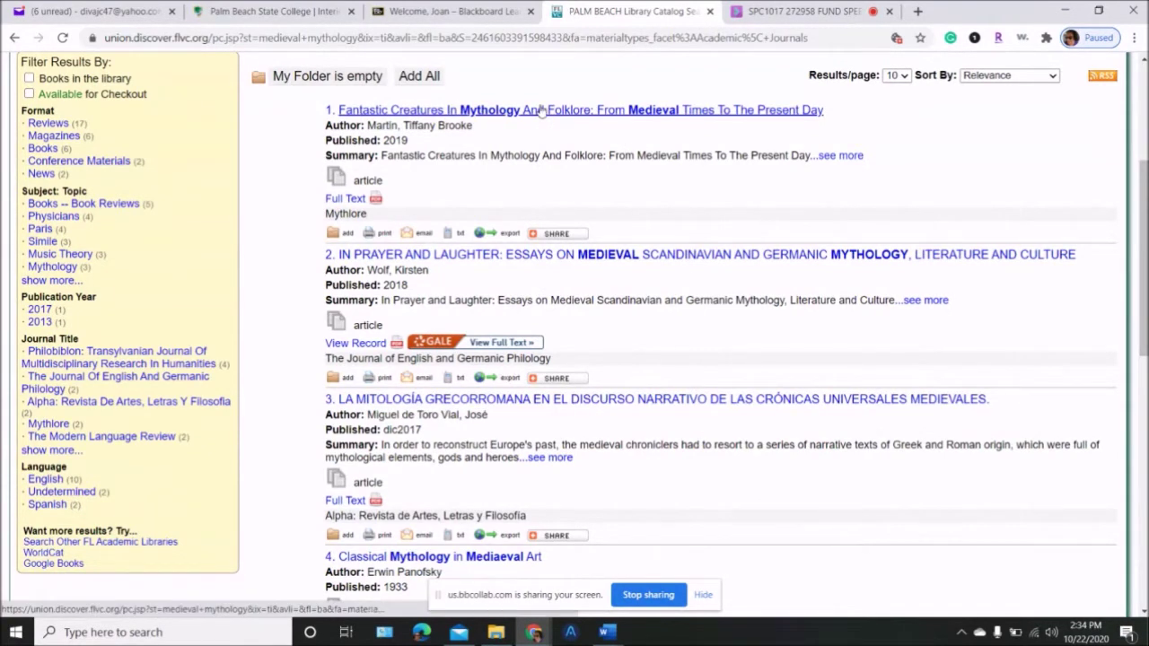
drag(409, 141, 383, 140)
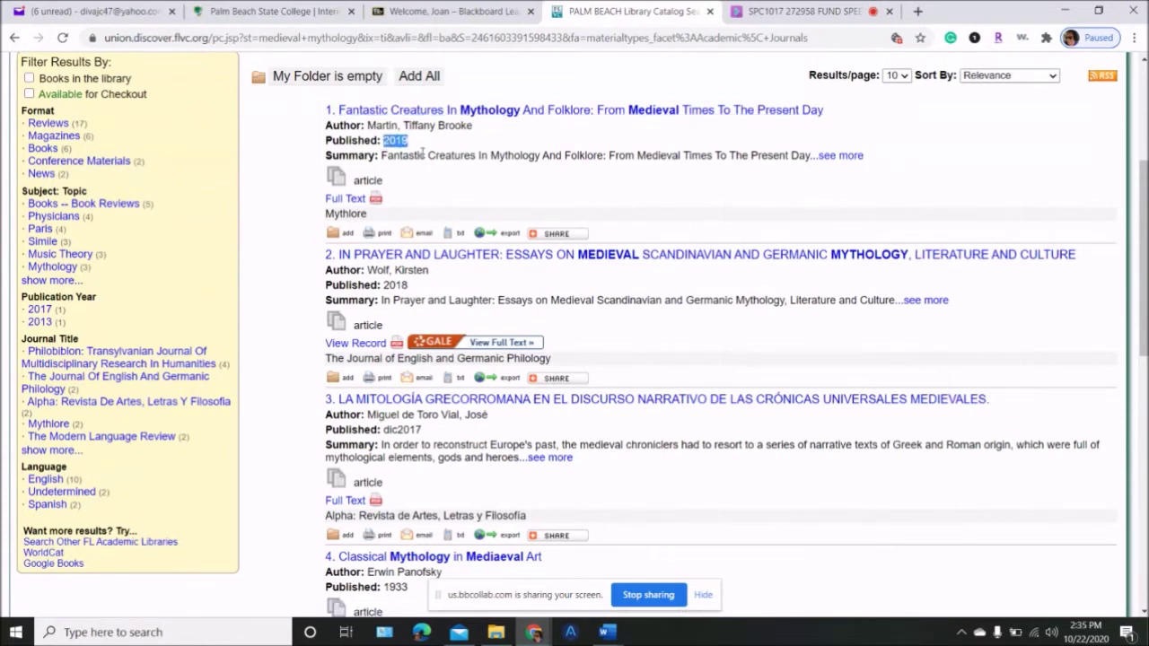
drag(494, 133, 365, 126)
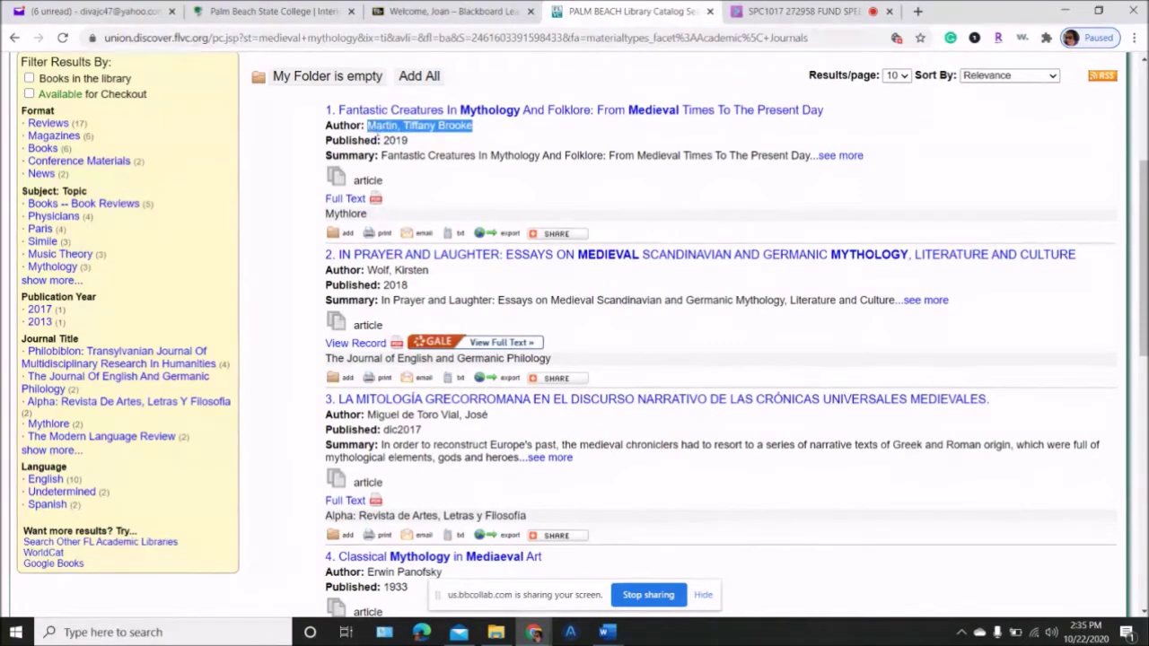
click(388, 184)
drag(388, 184, 356, 186)
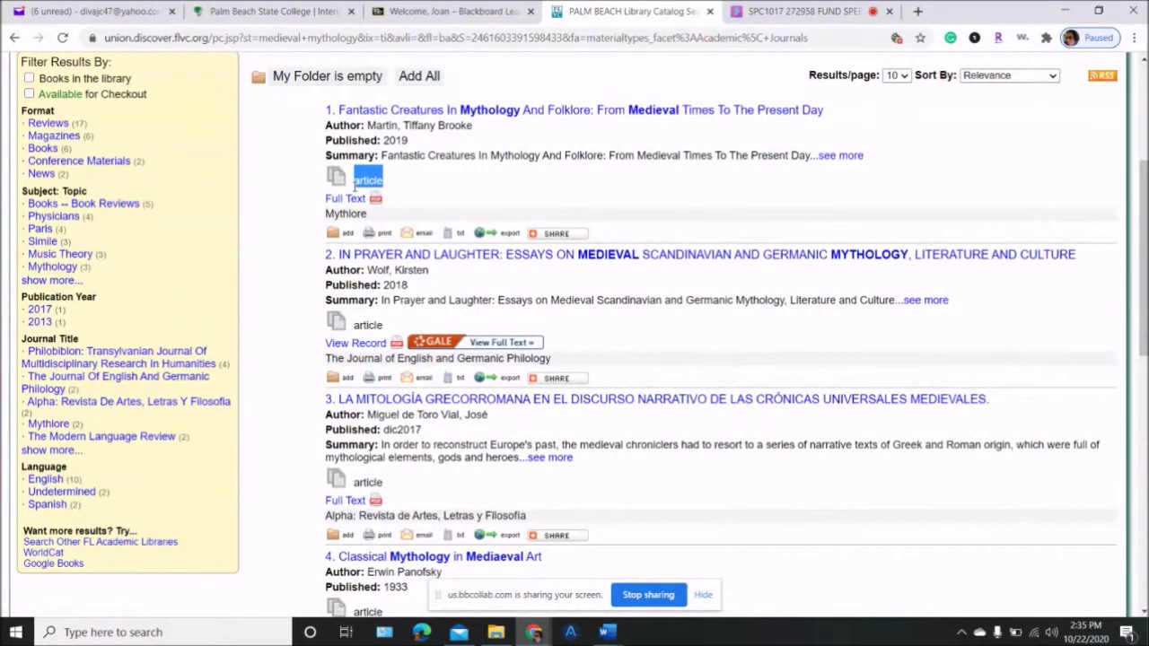
drag(429, 147, 388, 149)
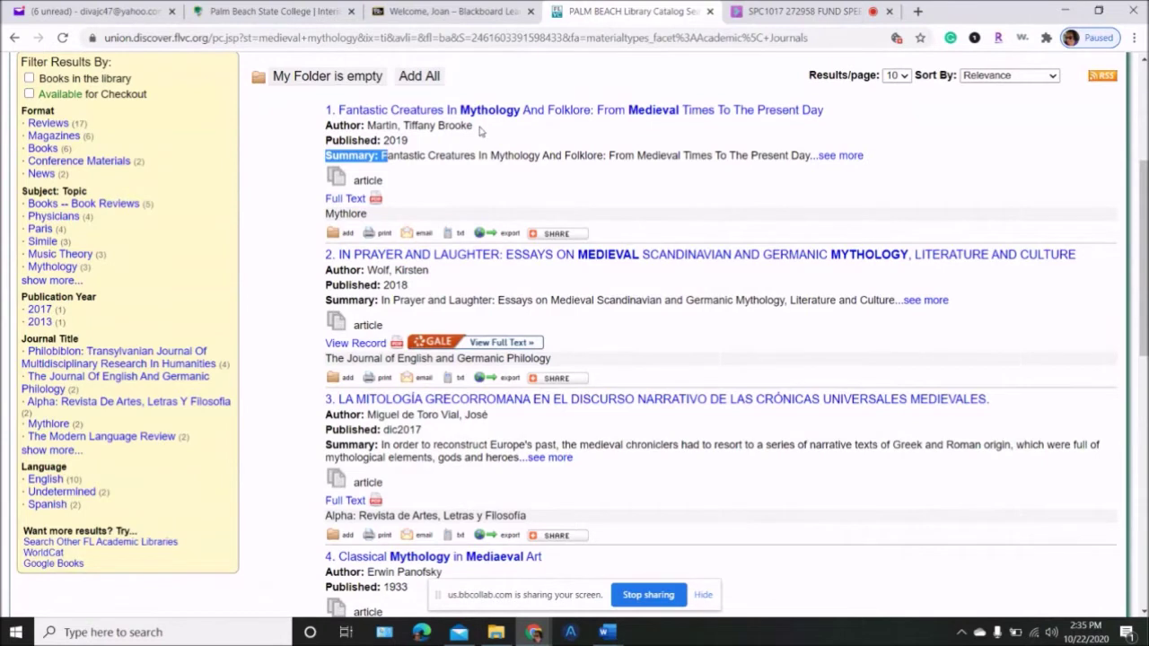
Open the full-text record of "Fantastic Creatures In Mythology And Folklore" and copy its APA citation
click(345, 199)
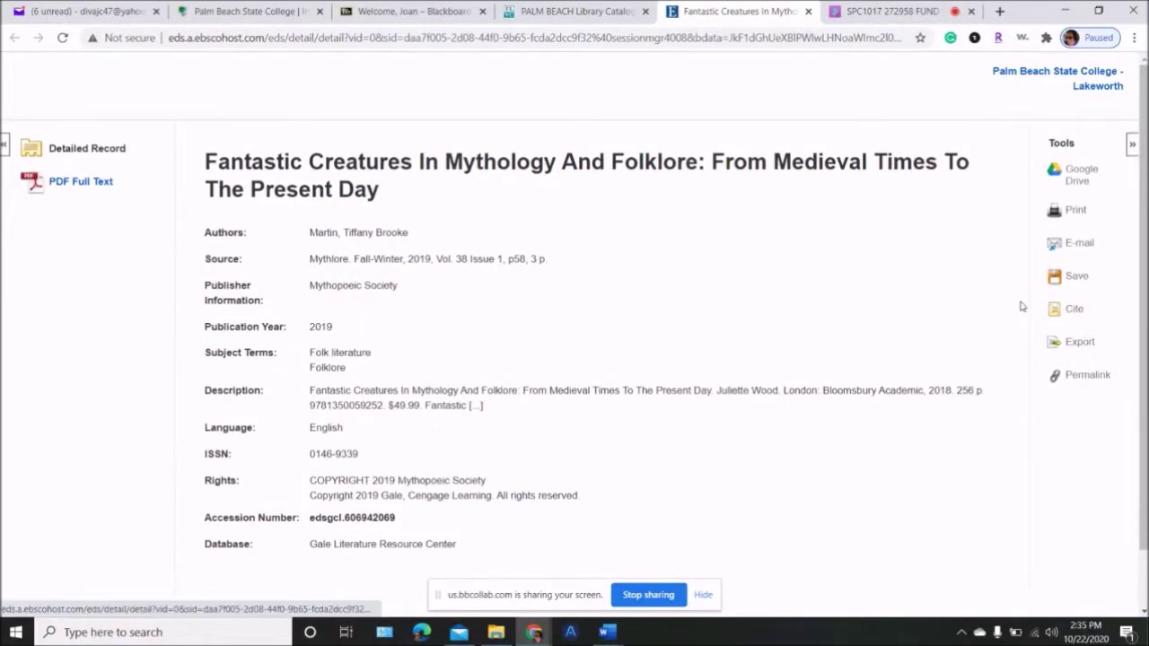
click(1076, 312)
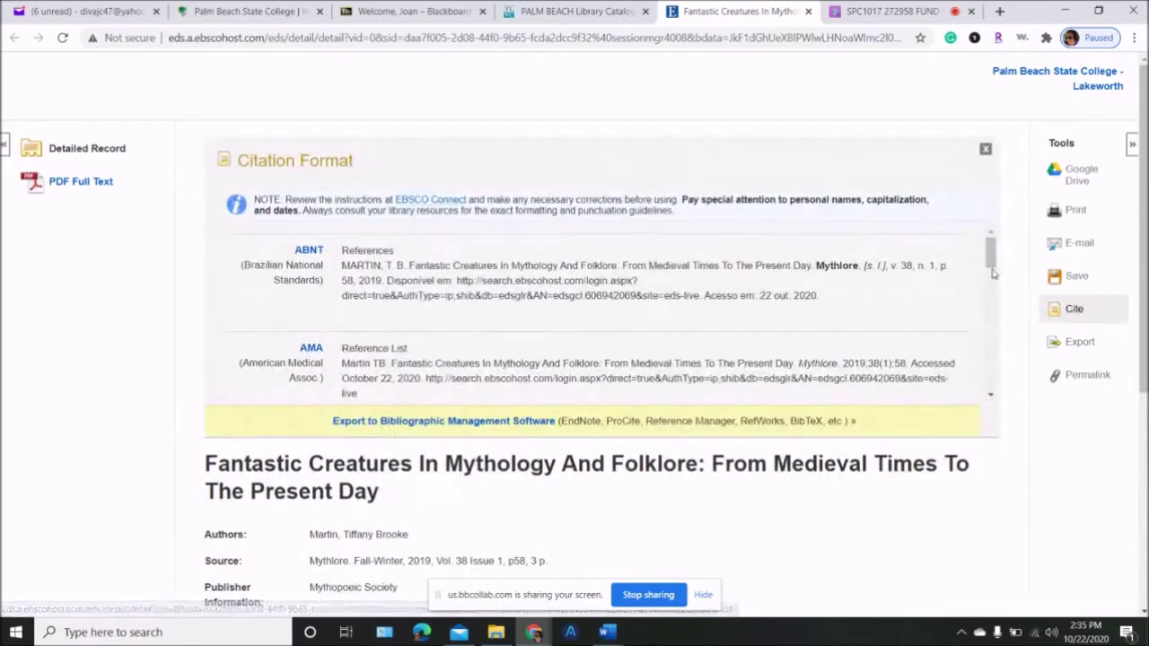
drag(991, 266, 988, 296)
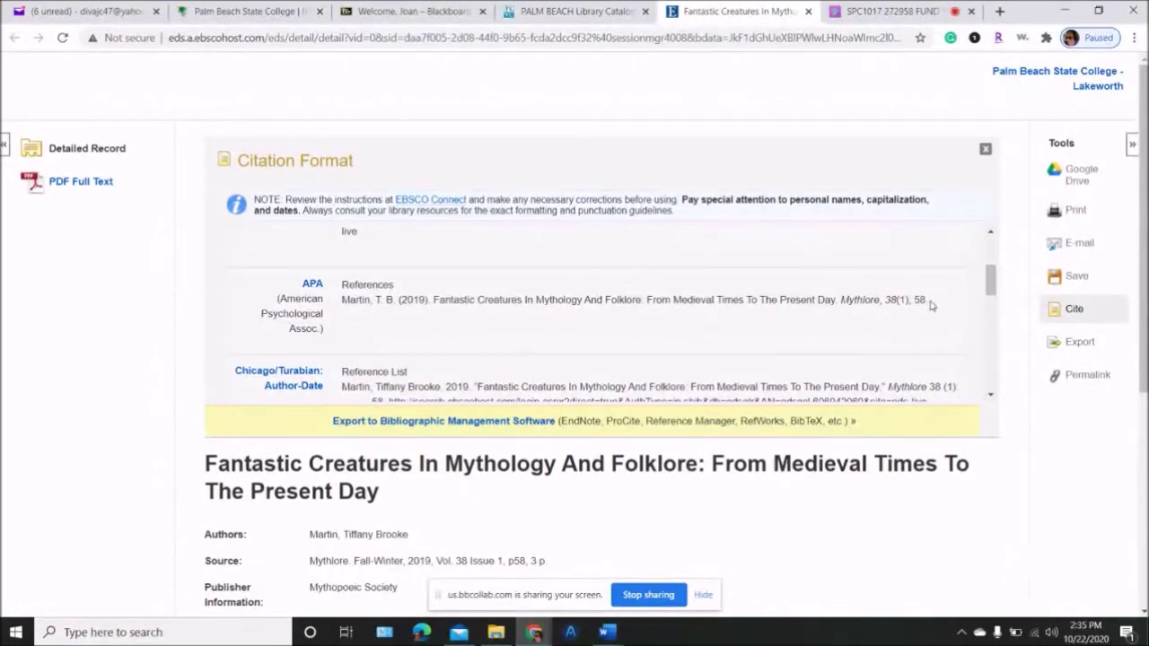
drag(929, 306, 343, 328)
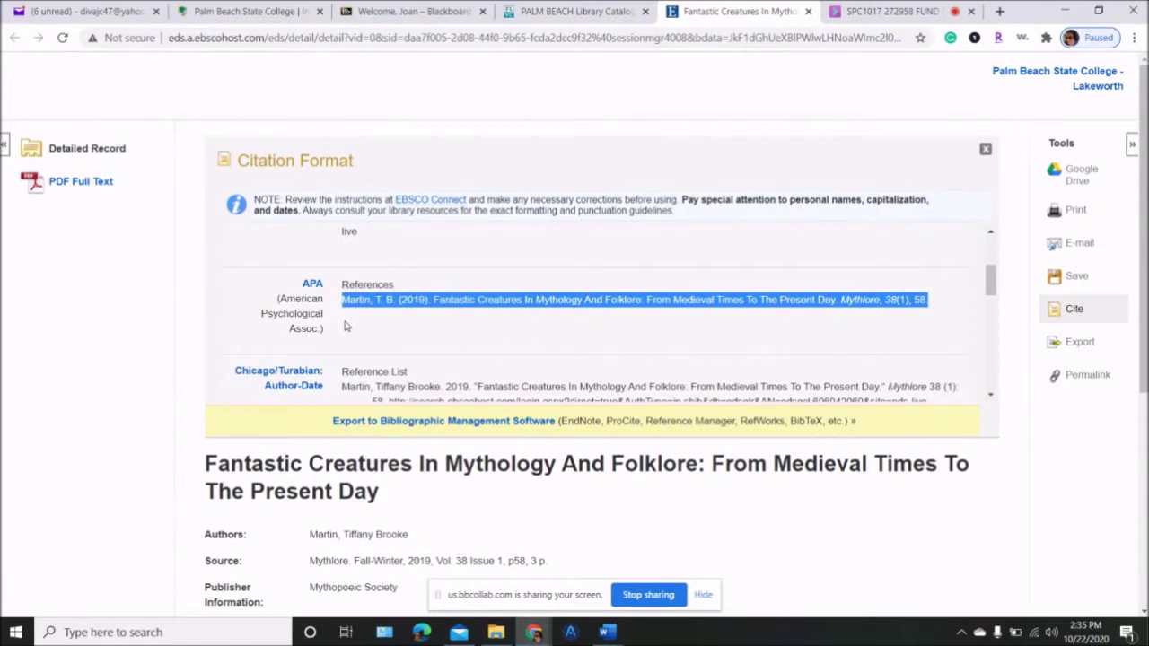
right_click(537, 303)
click(565, 315)
Switch to the OR1 sample in Word and paste the copied citation on the empty line below the References heading
click(608, 633)
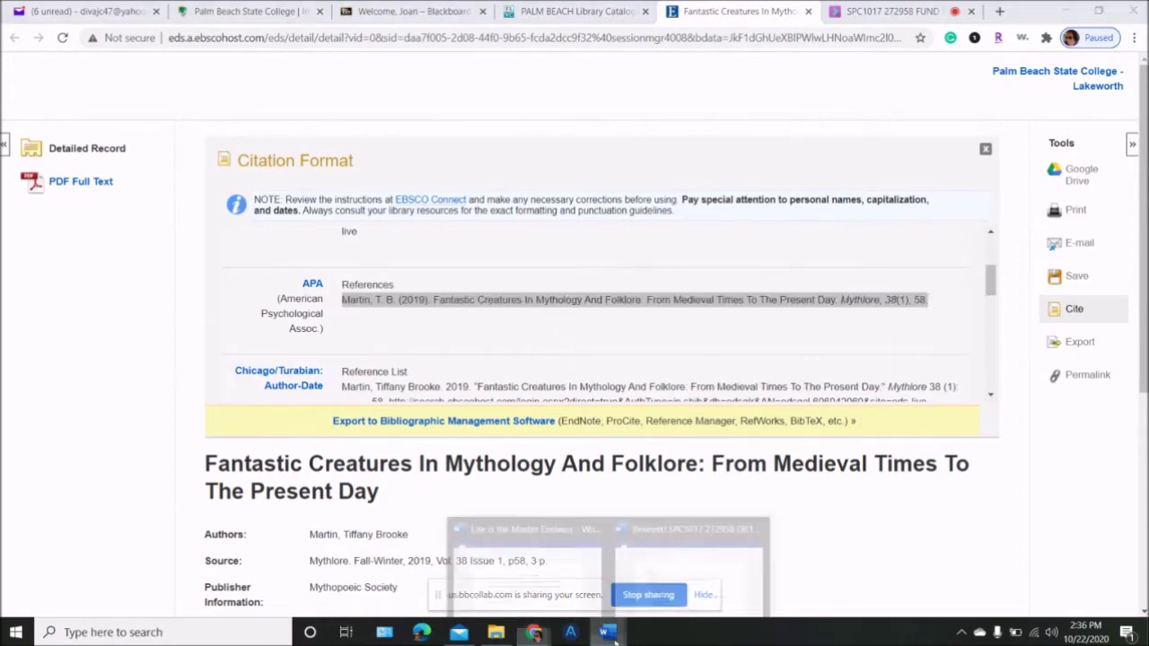
click(656, 600)
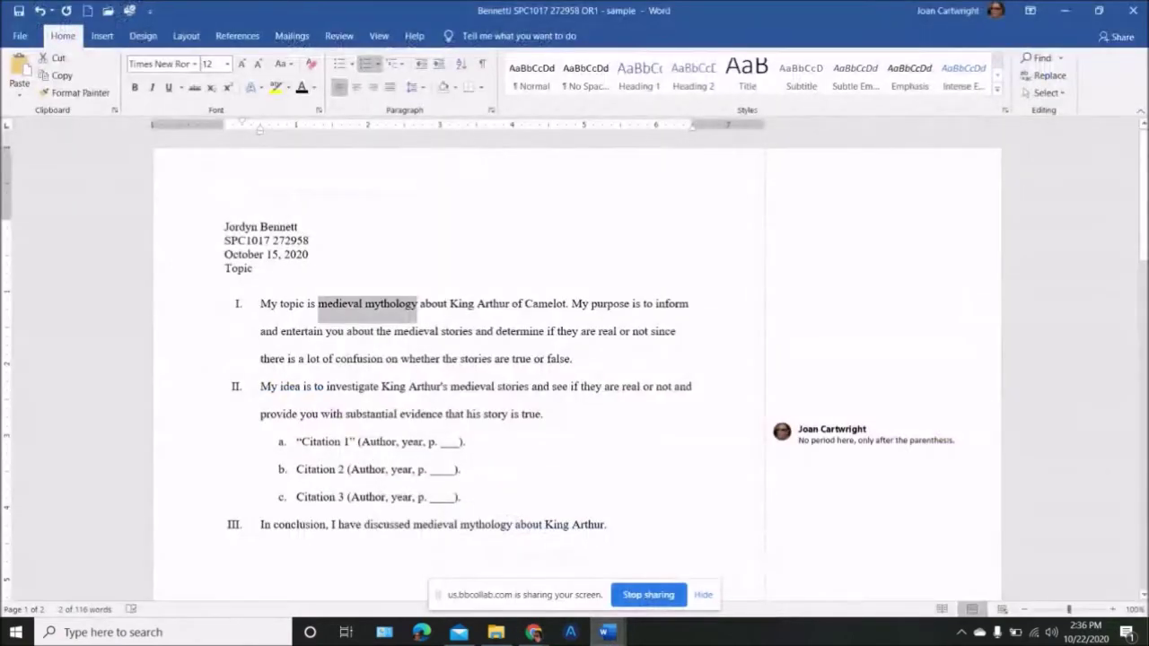
drag(1142, 179, 1138, 404)
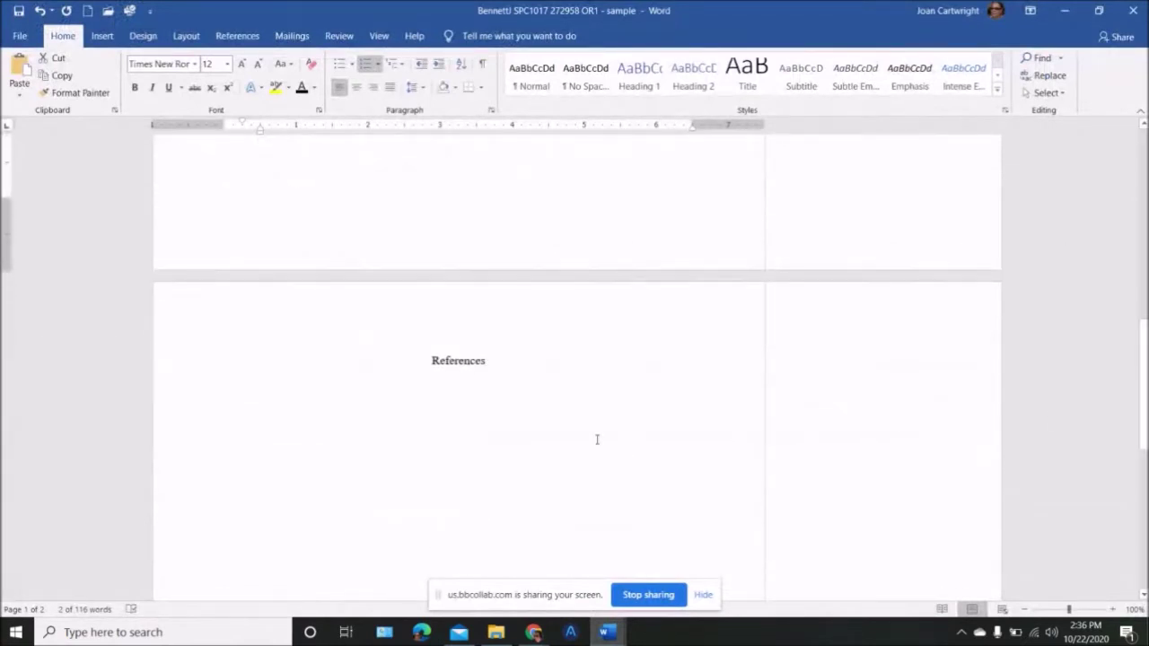
click(489, 395)
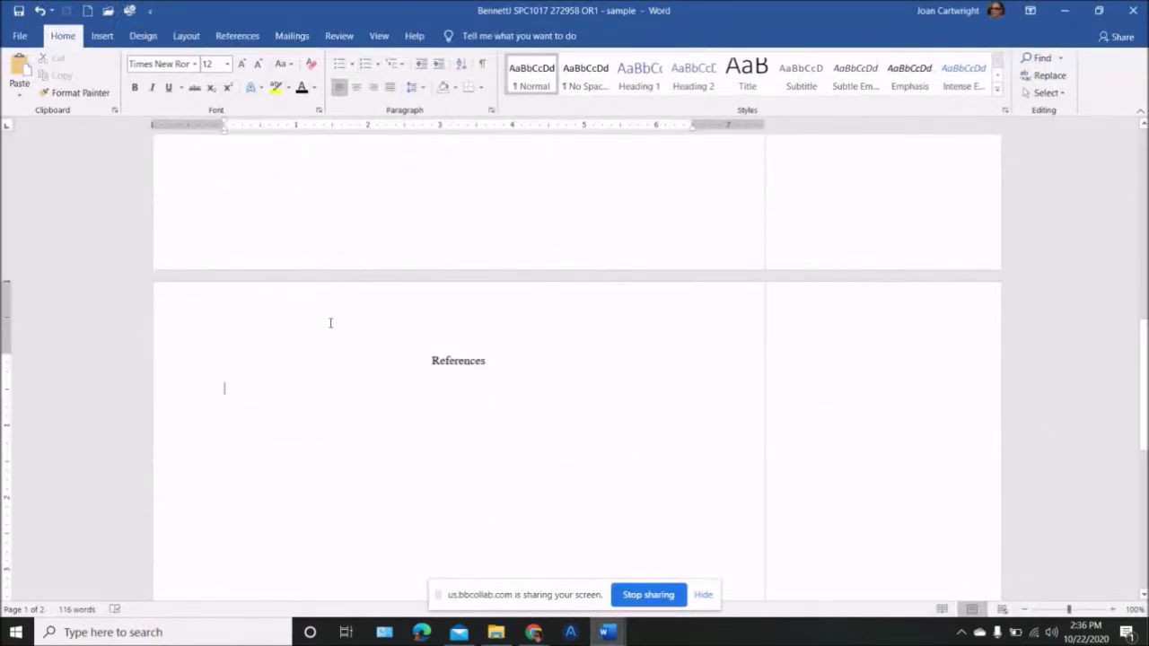
click(19, 71)
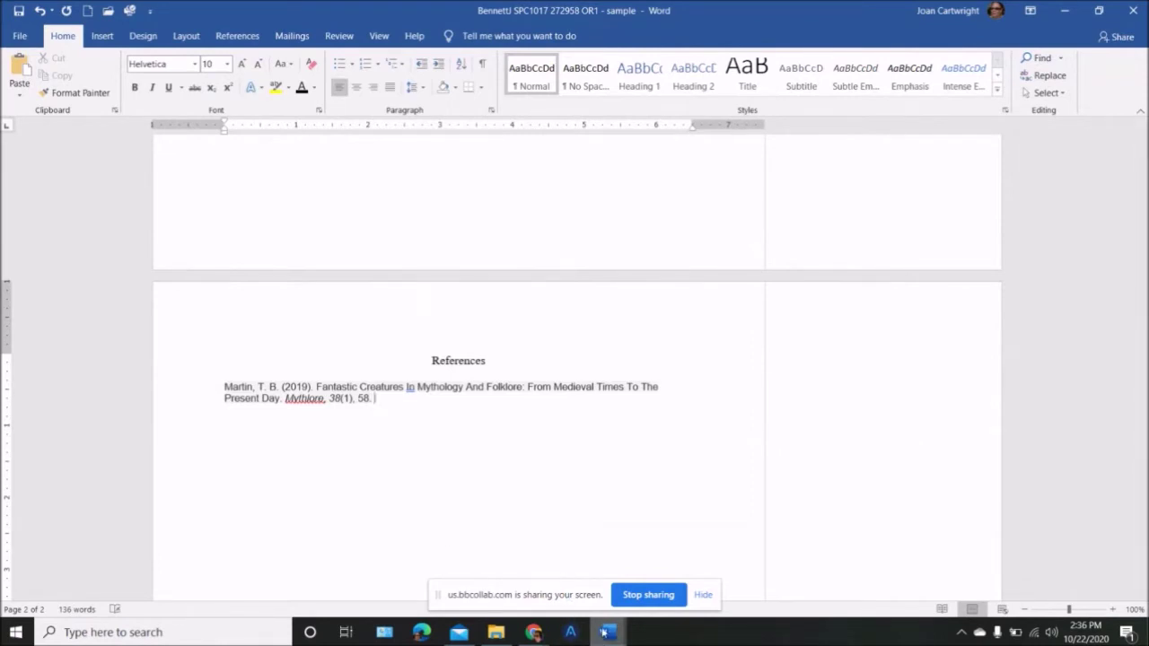
Add "Retrieved from" in red font at the end of the pasted reference entry
click(313, 87)
click(312, 220)
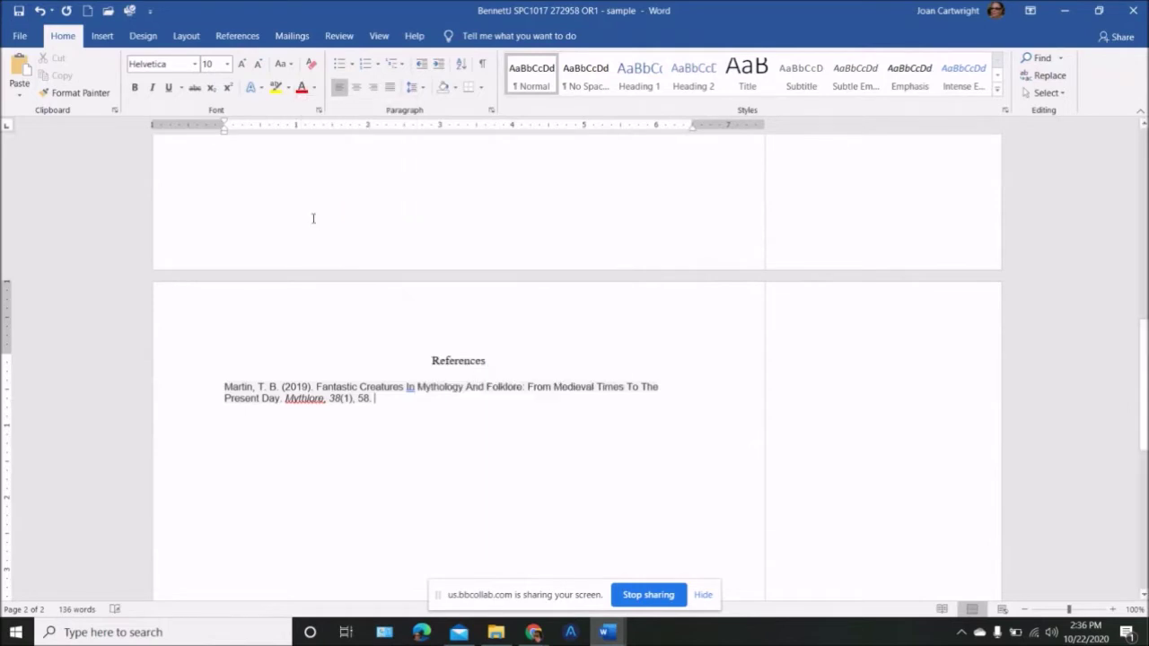
click(486, 453)
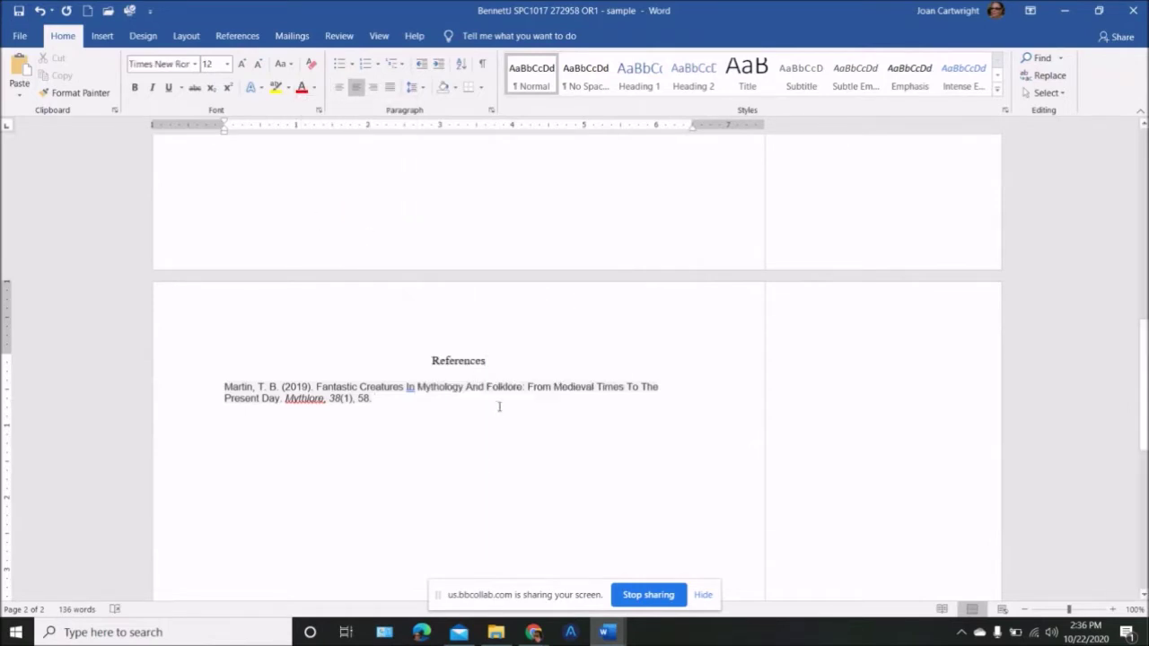
click(499, 407)
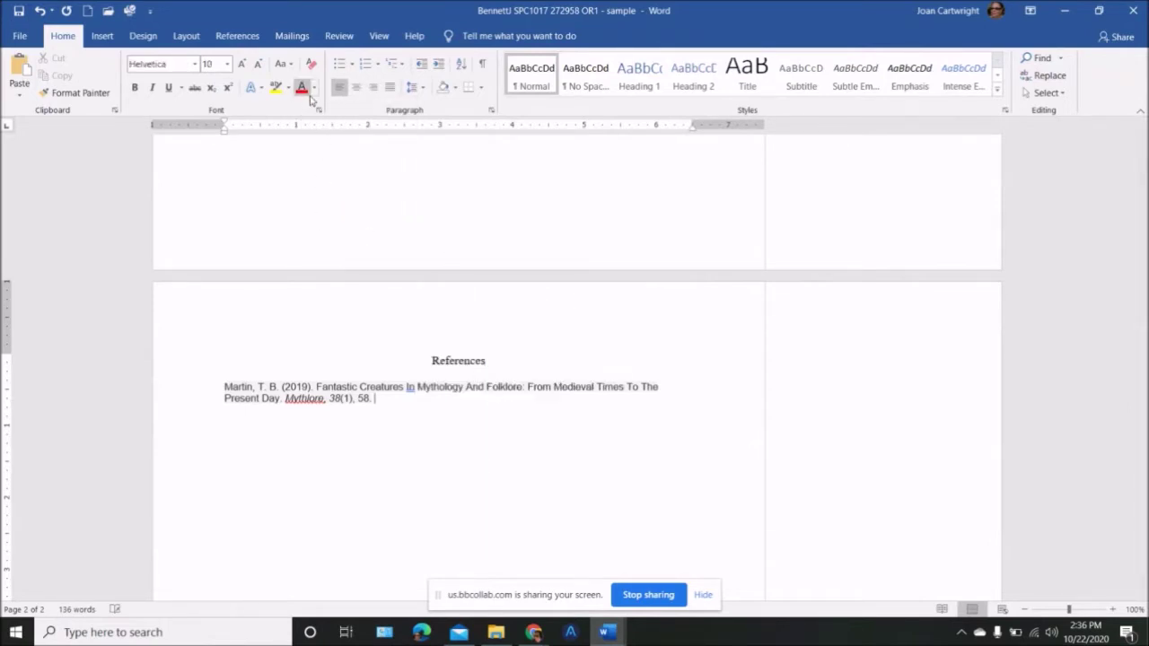
text(R)
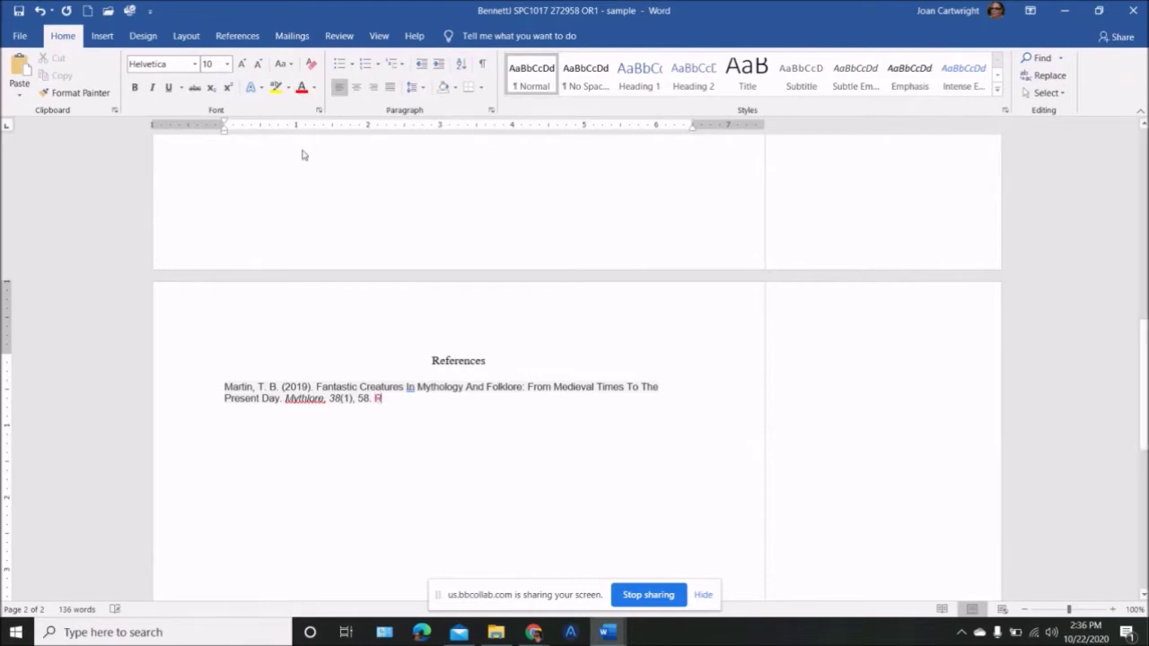
text(etrieved from)
Clear all formatting from the entire reference entry, including the added "Retrieved from" text
drag(223, 386, 447, 398)
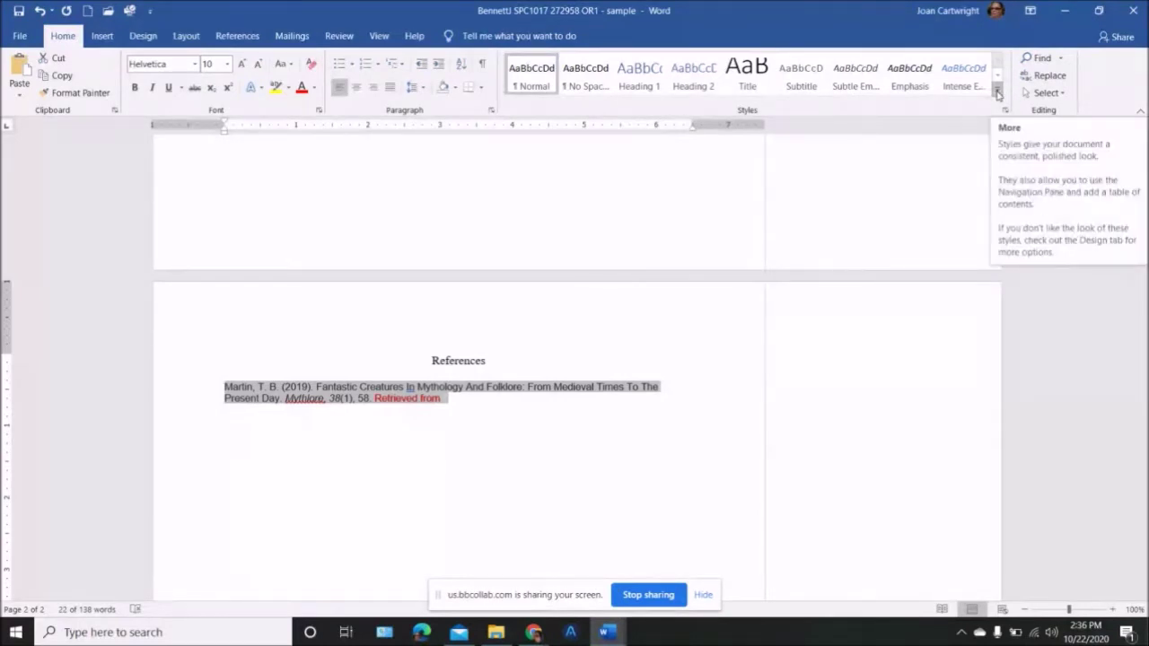
click(997, 93)
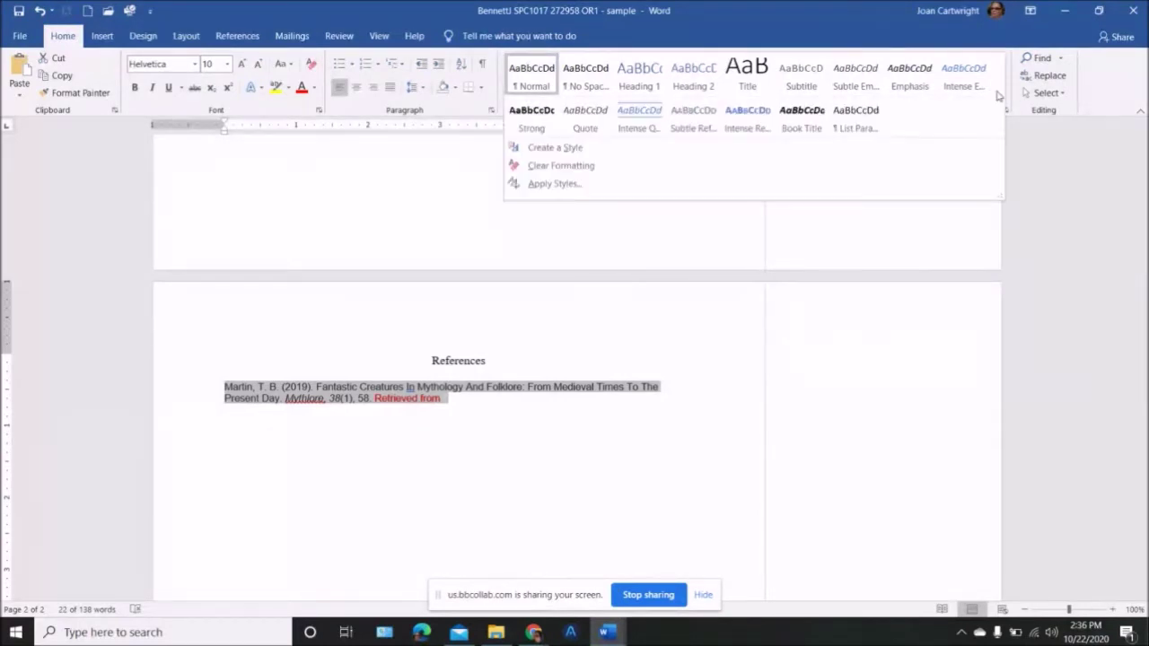
click(896, 168)
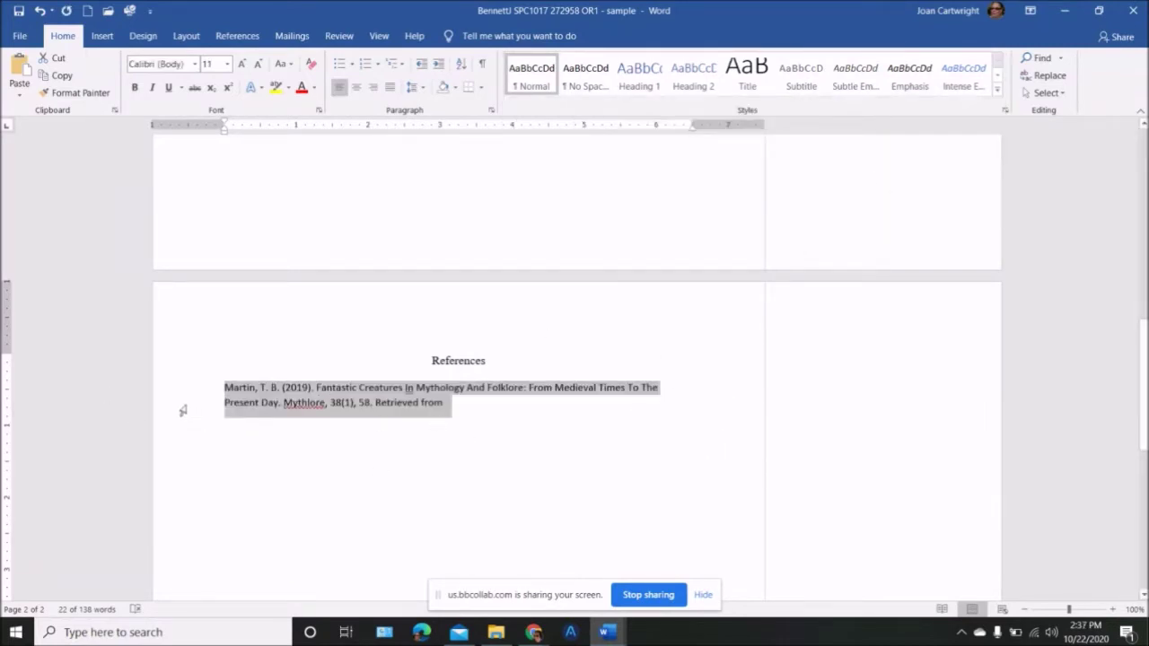
Set the default font to Times New Roman, 12 pt, for all documents based on the Normal template
click(499, 427)
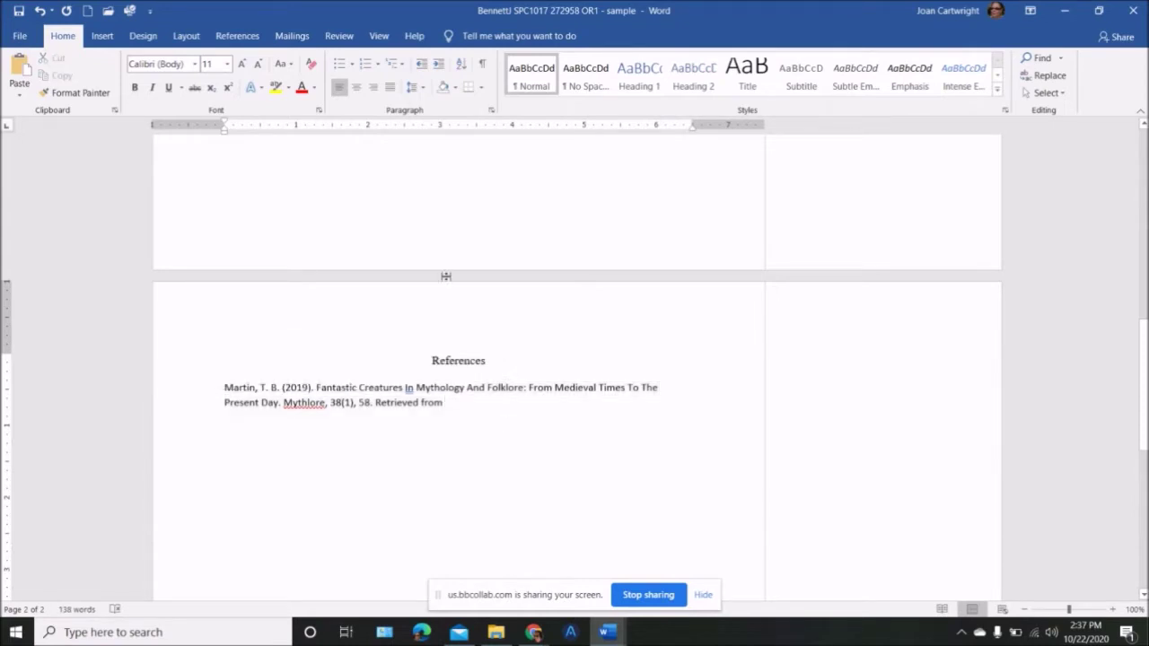
click(318, 111)
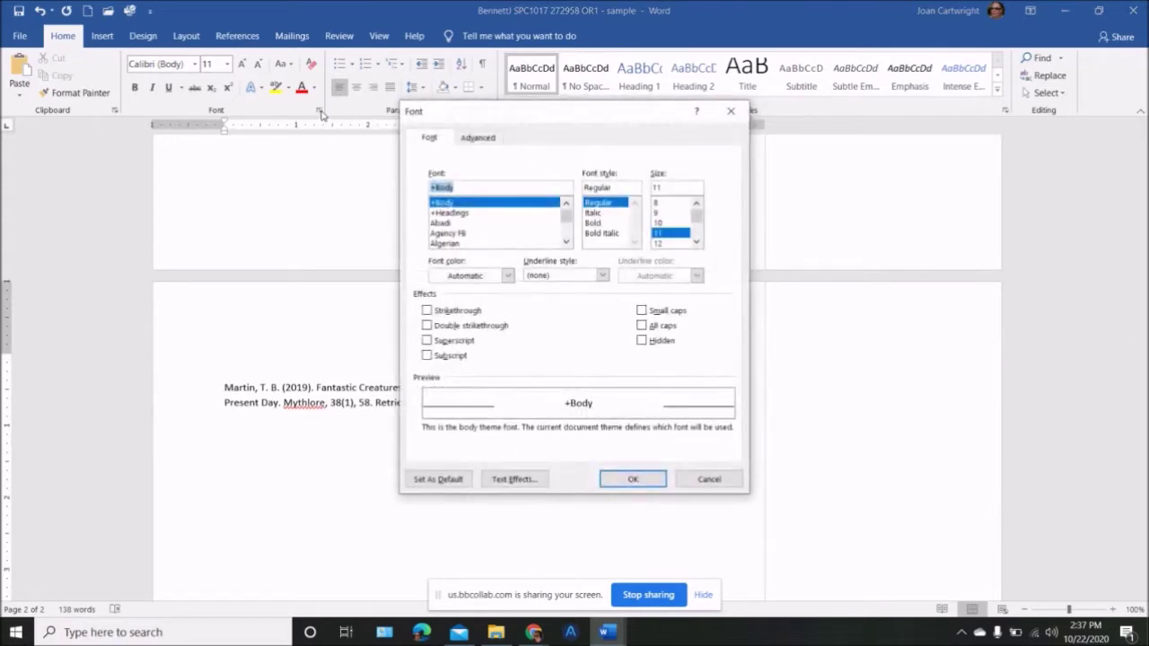
text(time)
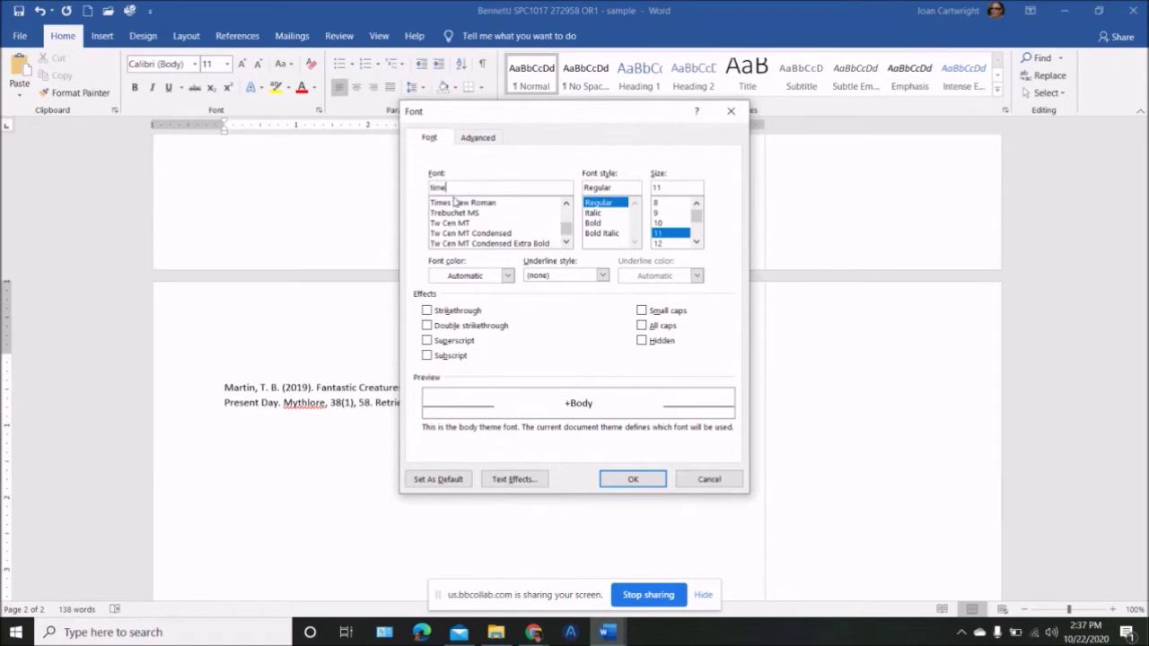
key(Up)
key(Up)
key(Up)
key(Up)
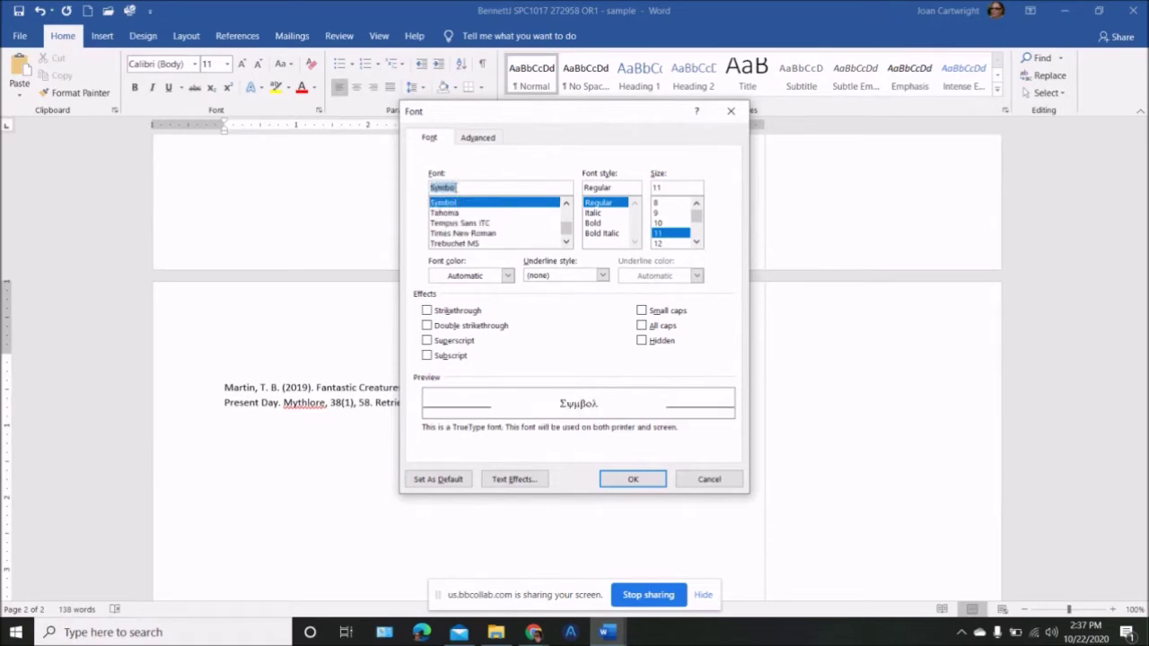
click(482, 233)
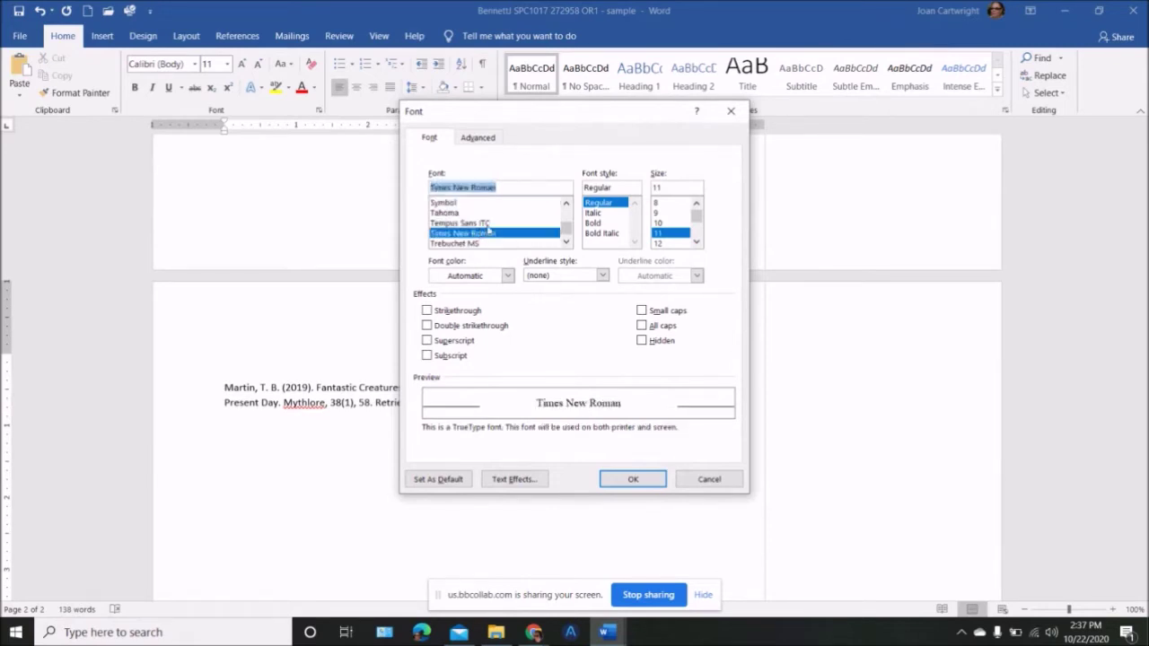
click(661, 243)
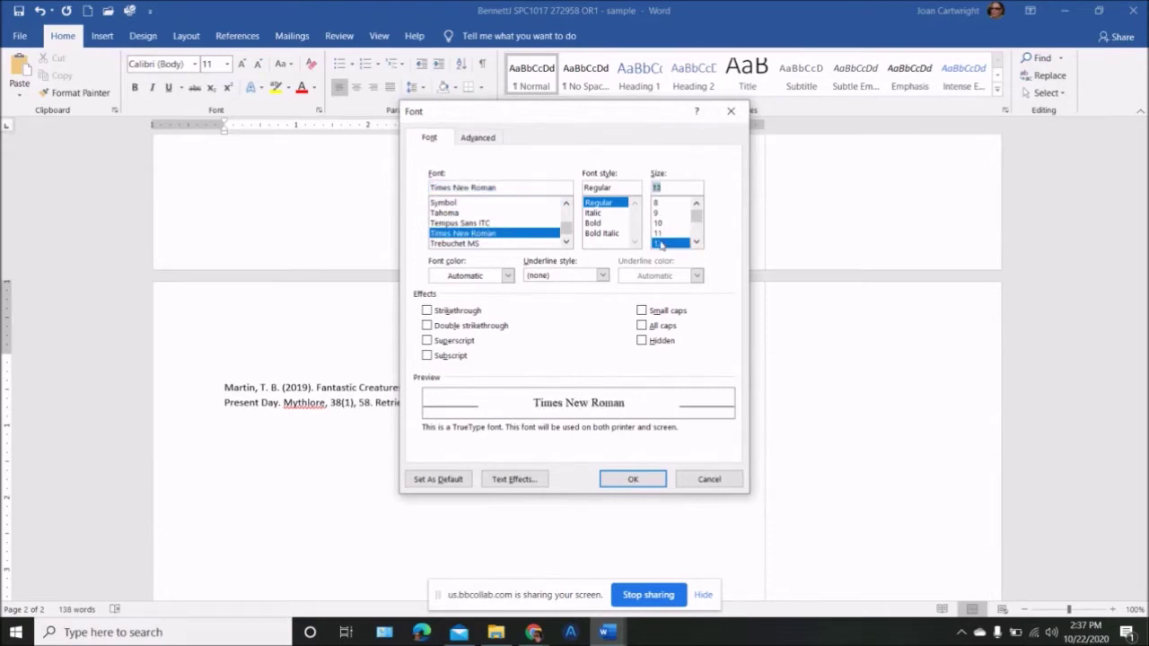
click(447, 480)
click(475, 309)
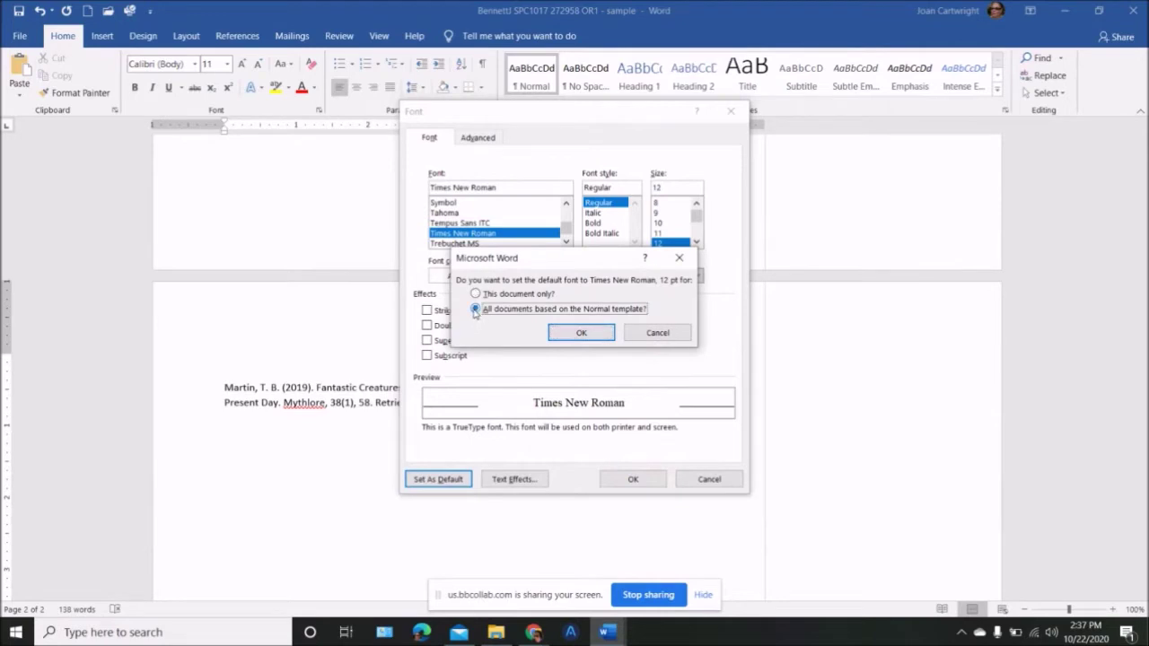
click(582, 334)
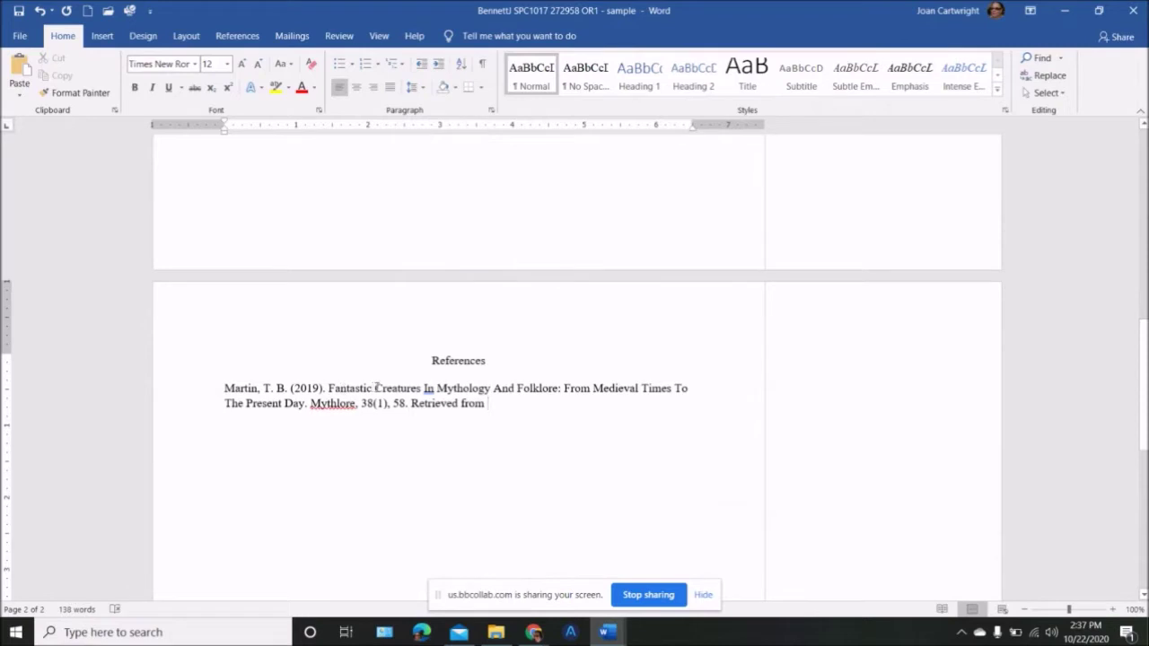
Change the article title after "Fantastic" to lowercase in the reference entry, and capitalize "From" after the colon
drag(376, 388, 306, 407)
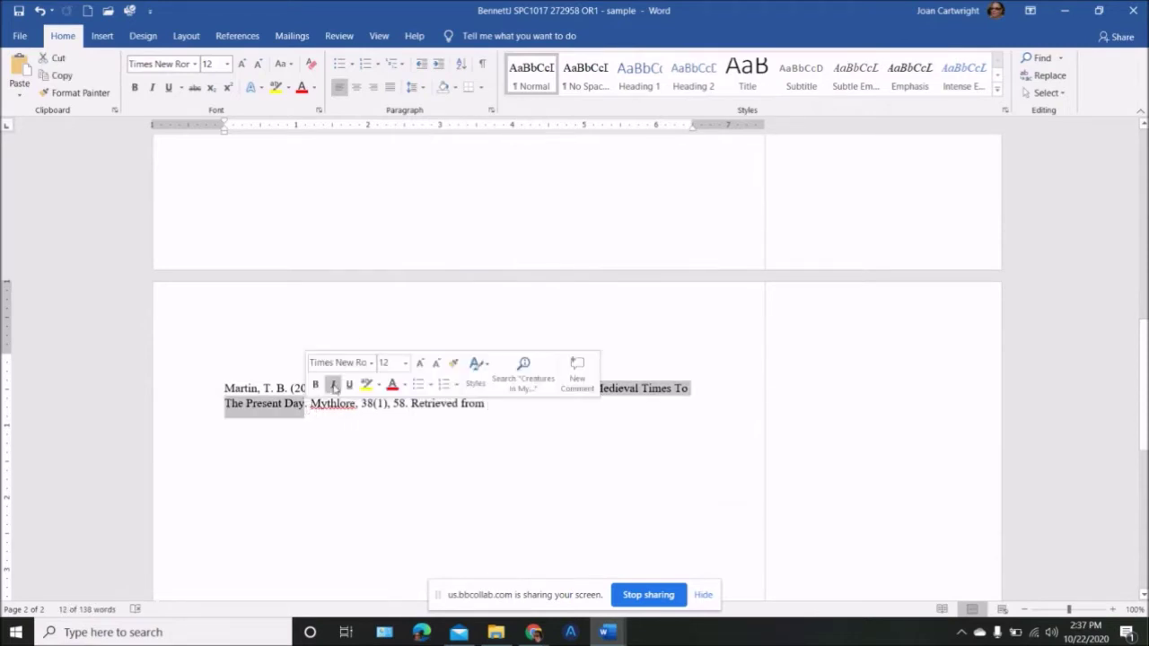
click(280, 65)
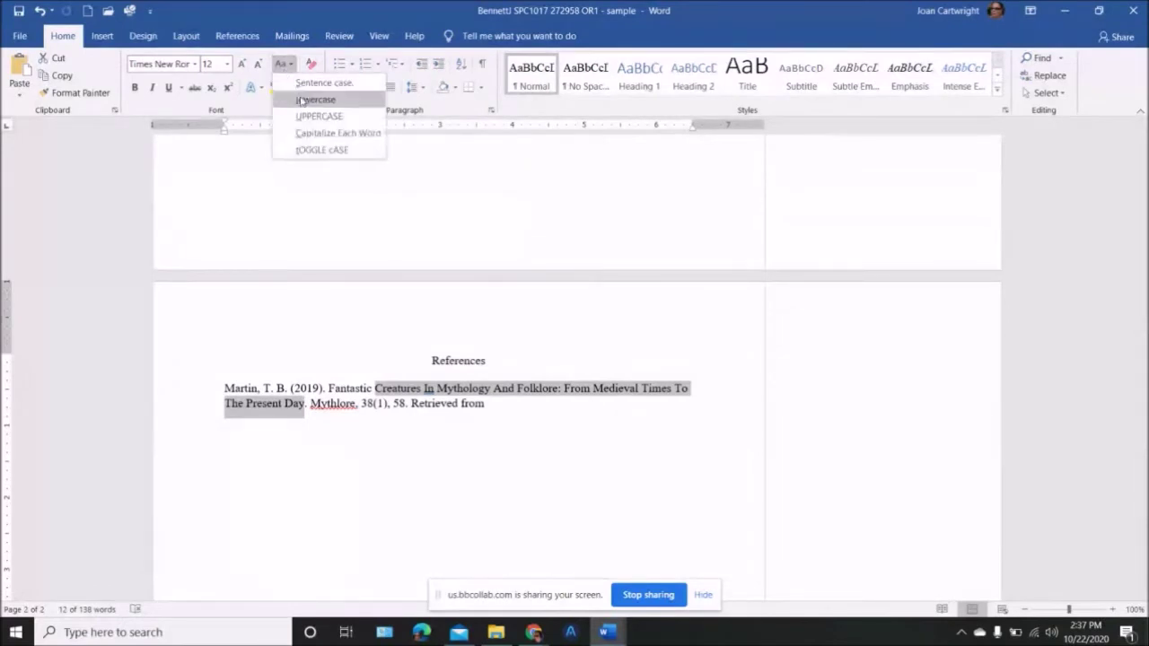
click(309, 100)
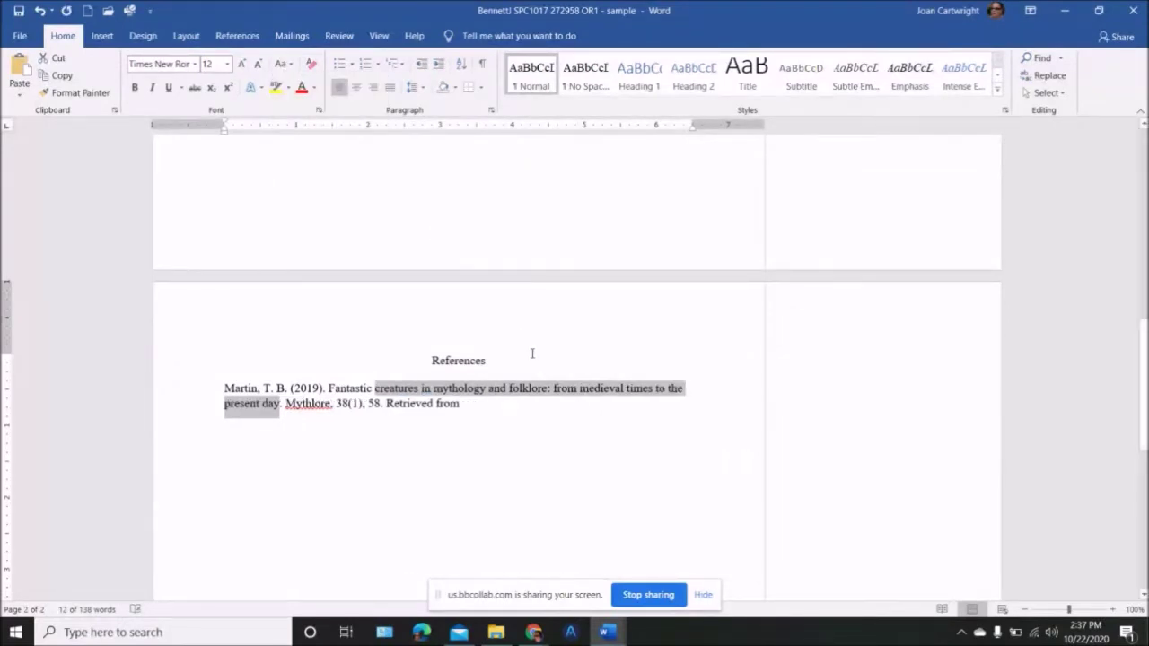
click(555, 391)
key(BackSpace)
text(F)
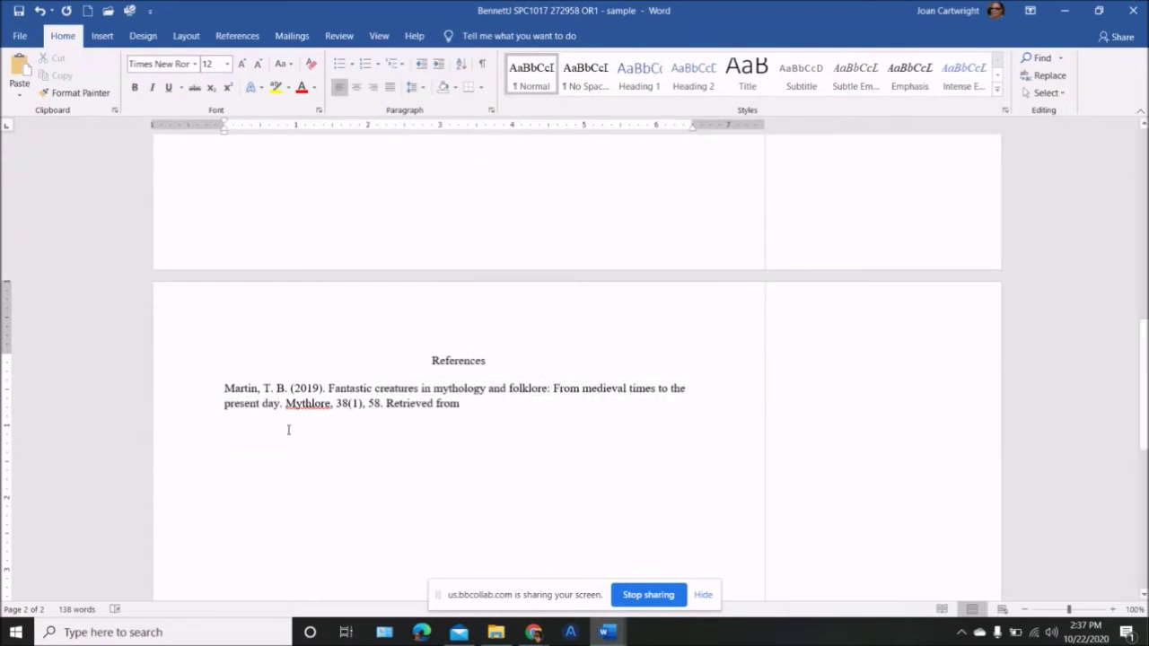
Italicize the journal name "Mythlore" in the reference entry and add the word to the dictionary
drag(286, 404, 334, 414)
click(359, 389)
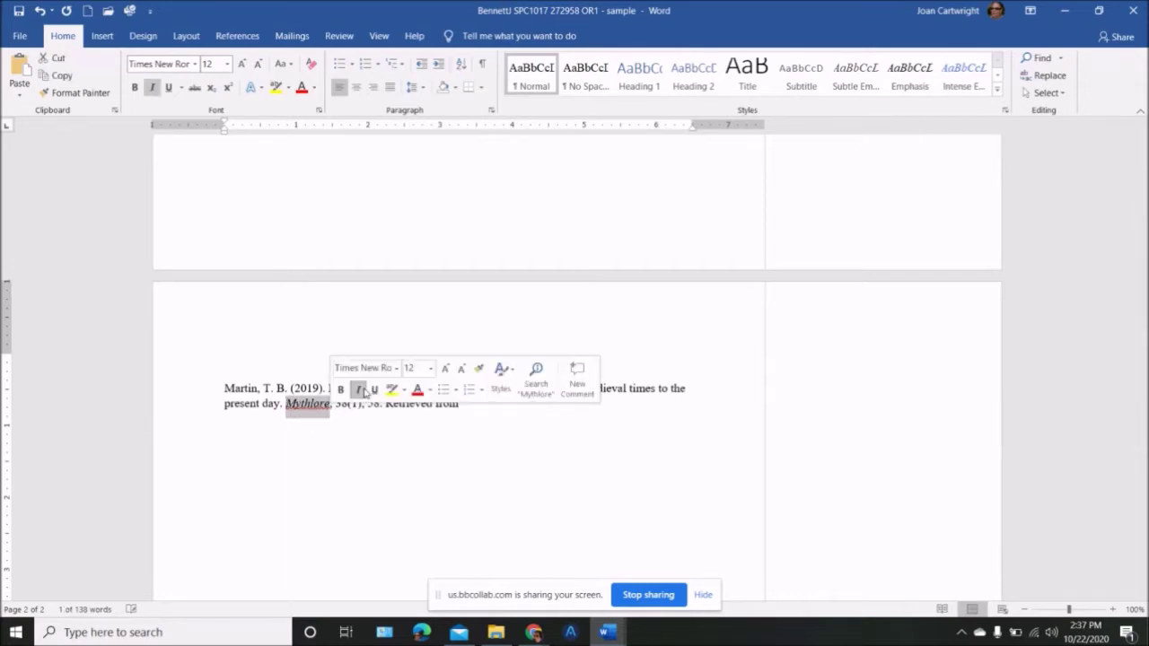
click(390, 462)
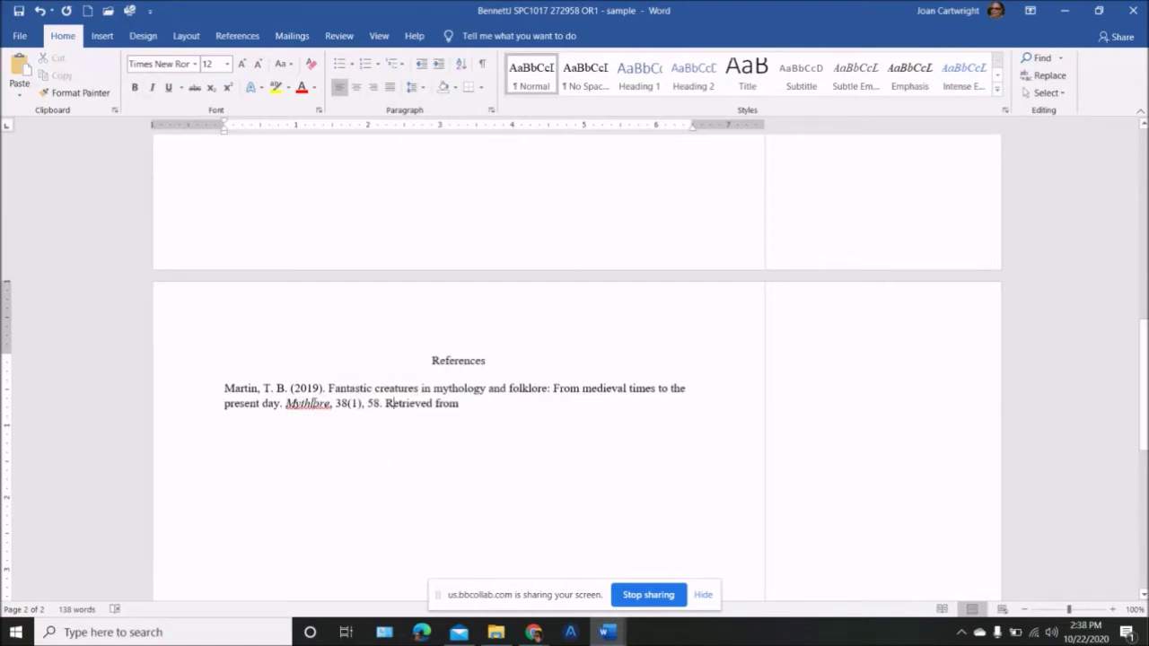
right_click(314, 406)
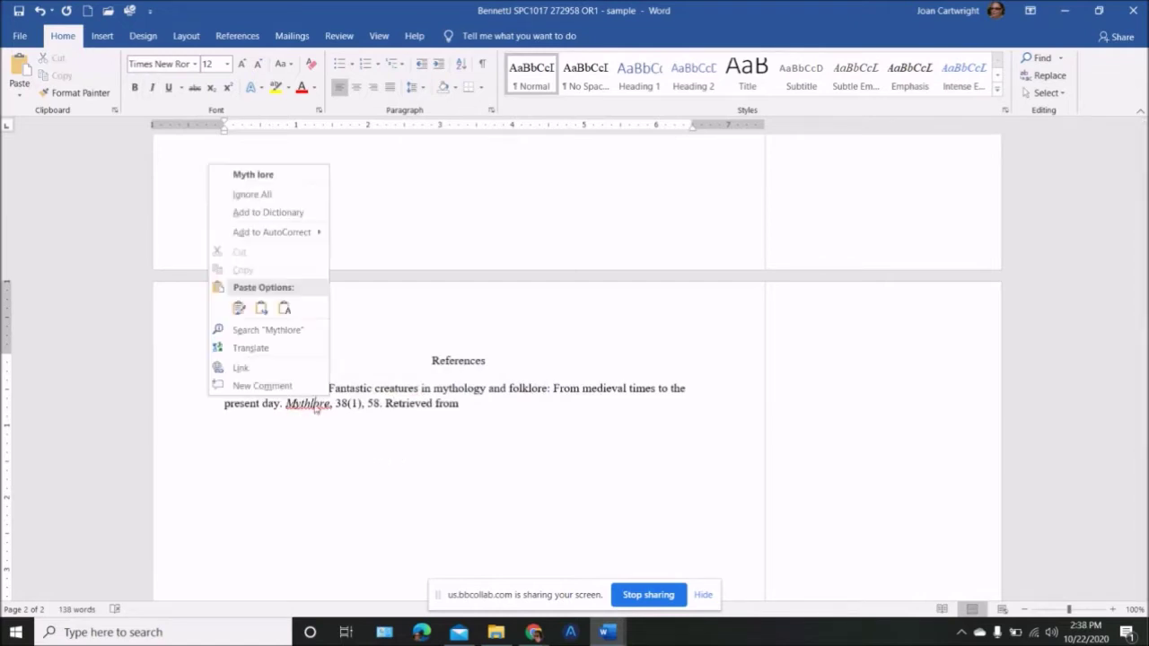
click(296, 216)
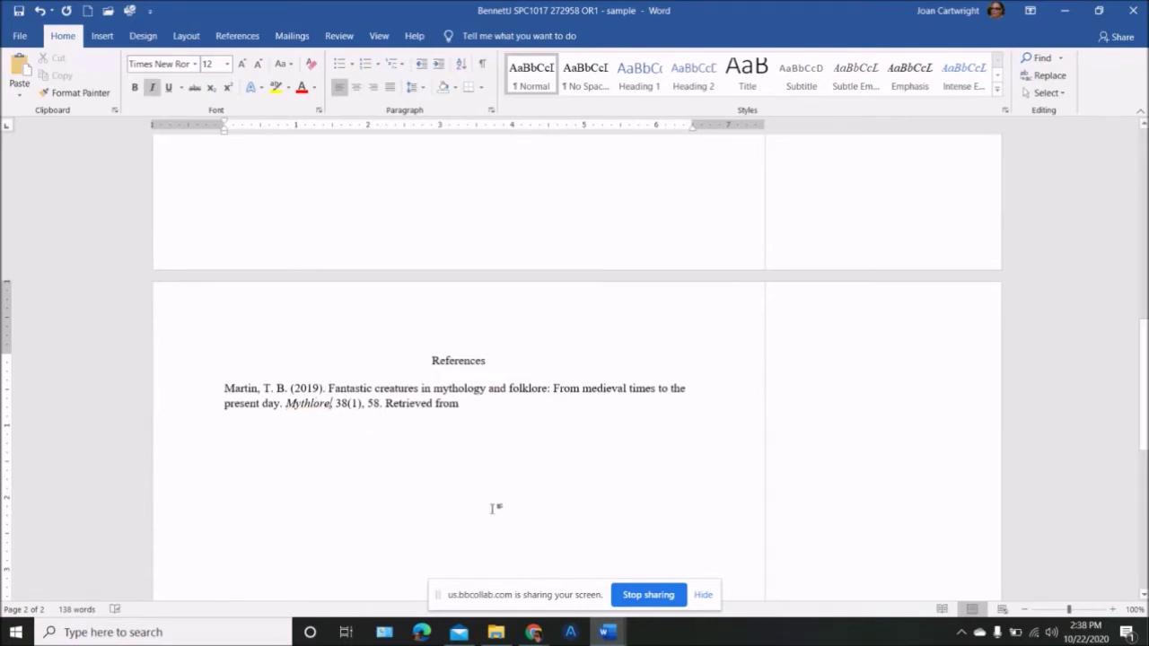
Switch to the article's record in Chrome, open its PDF full text and check the article title and page number
click(476, 406)
mouse_move(537, 637)
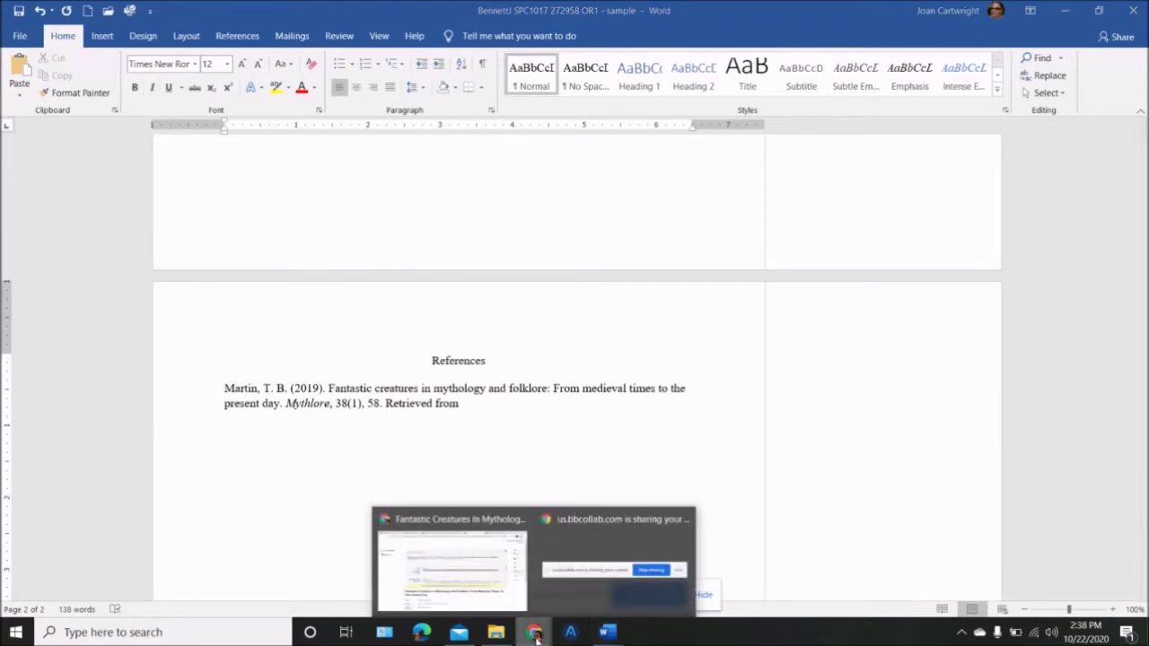
click(480, 579)
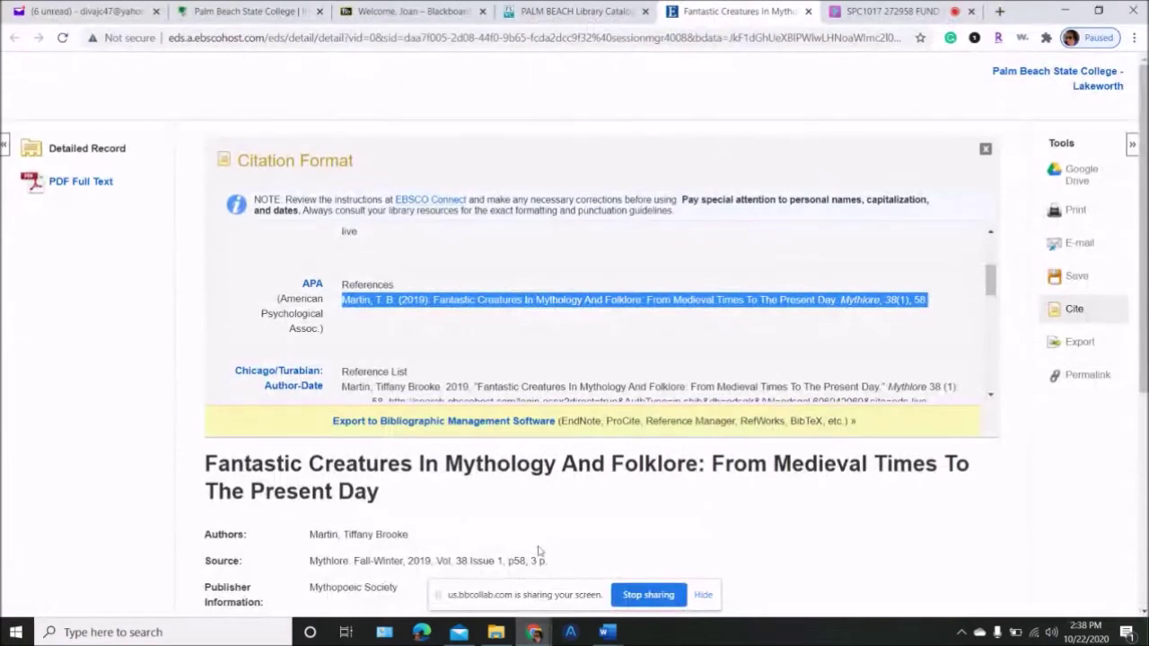
click(63, 186)
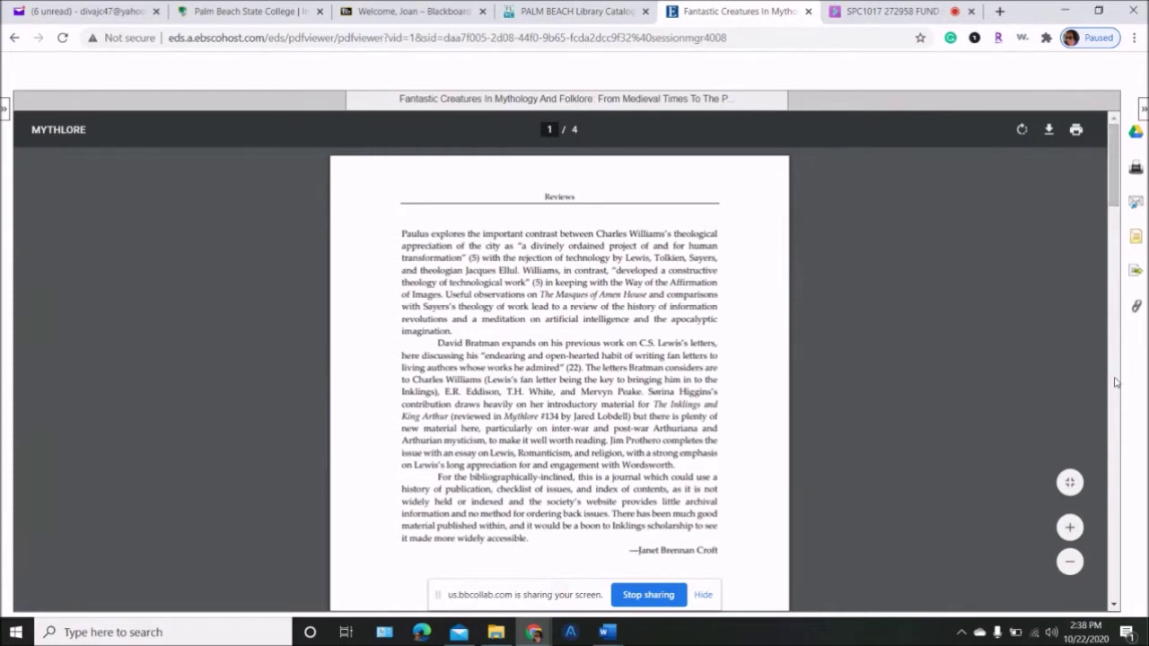
scroll(1116, 382, down, 5)
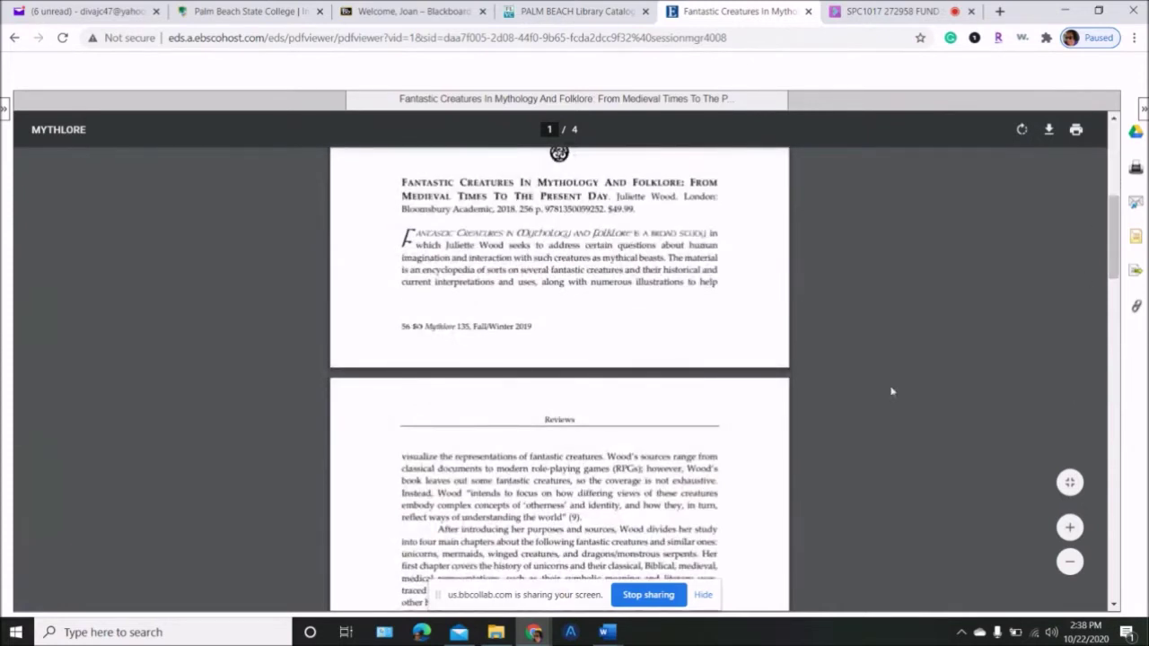
double_click(411, 327)
click(575, 332)
drag(1114, 235, 1120, 175)
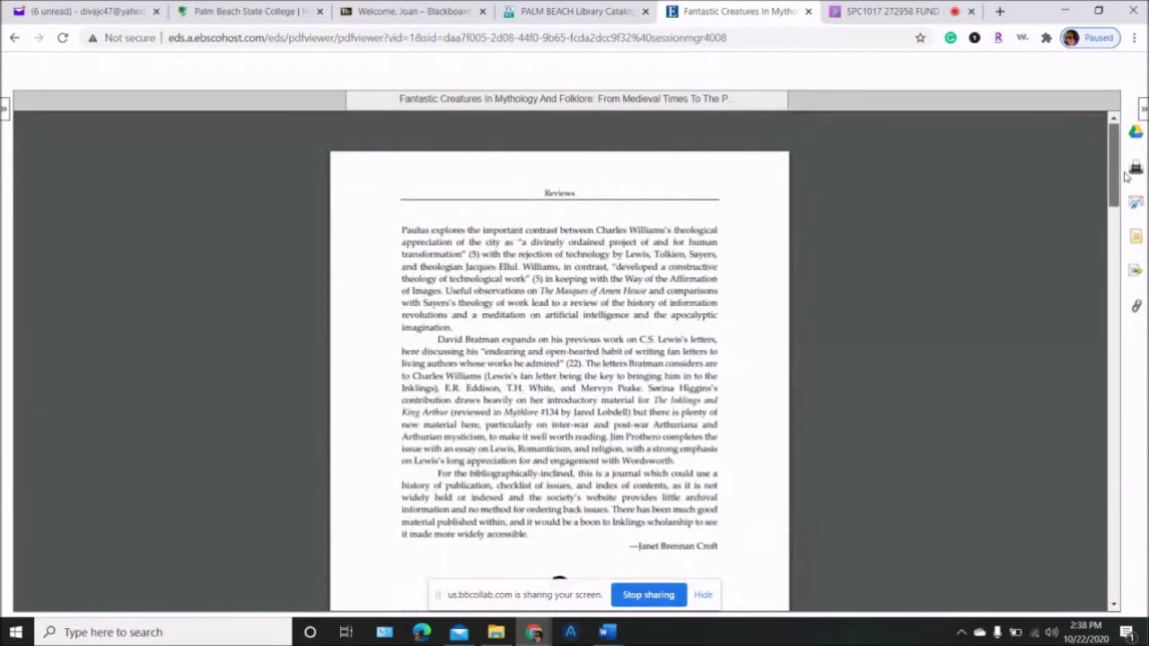
mouse_move(1125, 175)
mouse_down()
mouse_move(1111, 489)
mouse_move(1107, 166)
mouse_up()
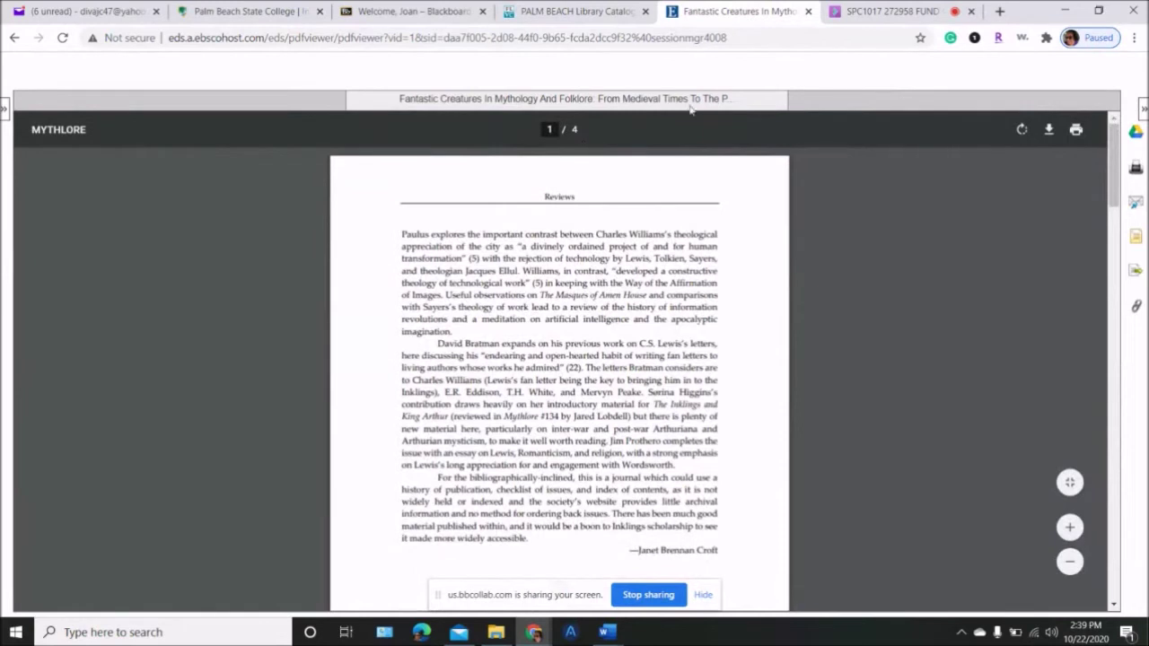
Copy the PDF's web address, paste it after "Retrieved from" in the Word reference entry as a hyperlink, and add blank lines below
click(790, 41)
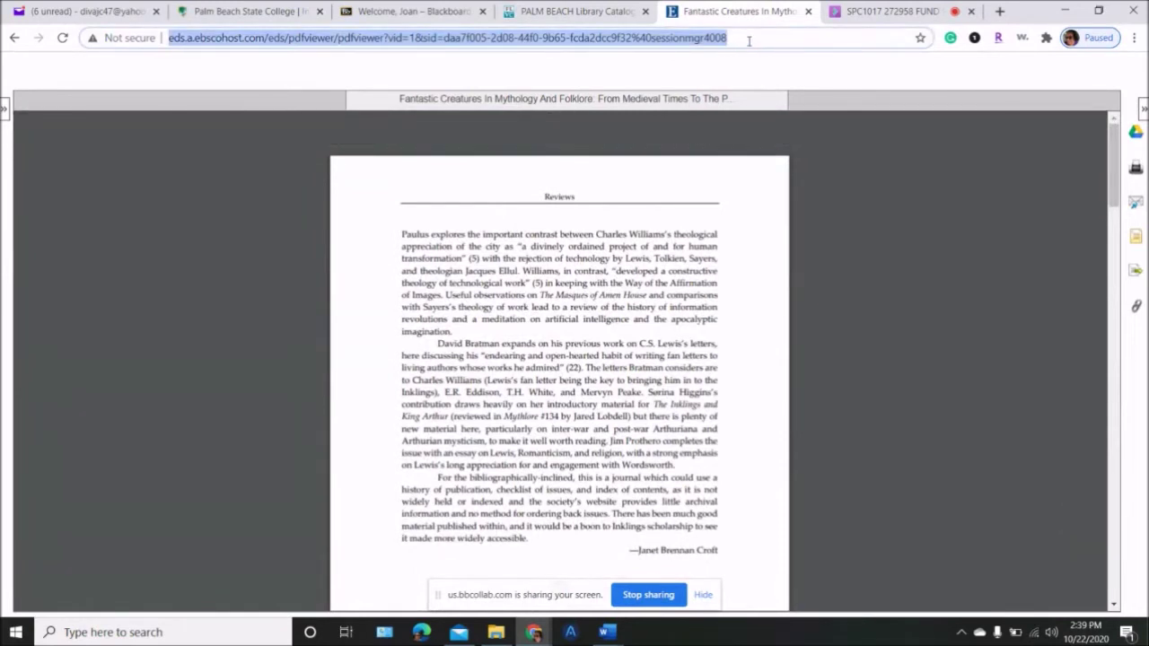
right_click(748, 40)
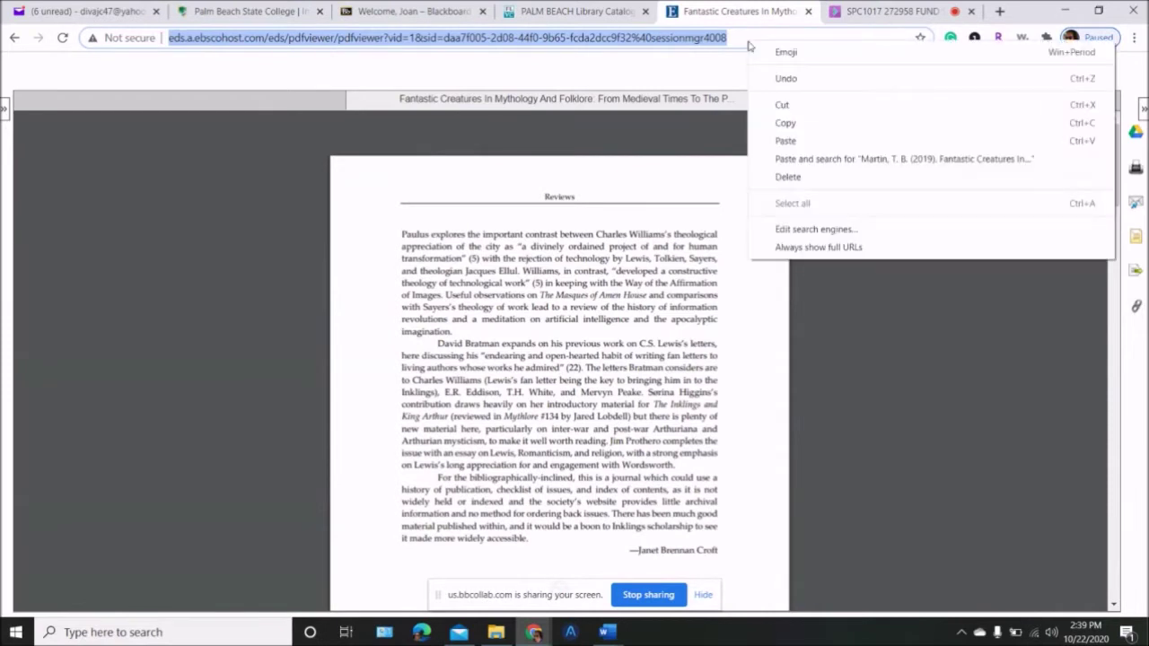
click(795, 131)
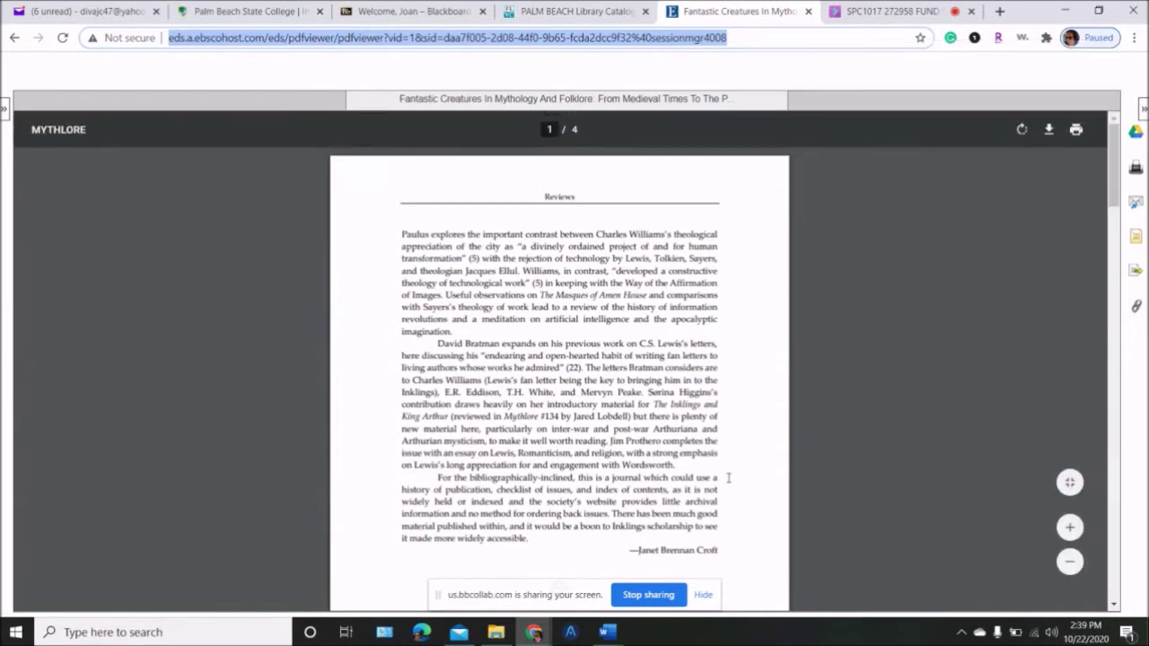
click(606, 632)
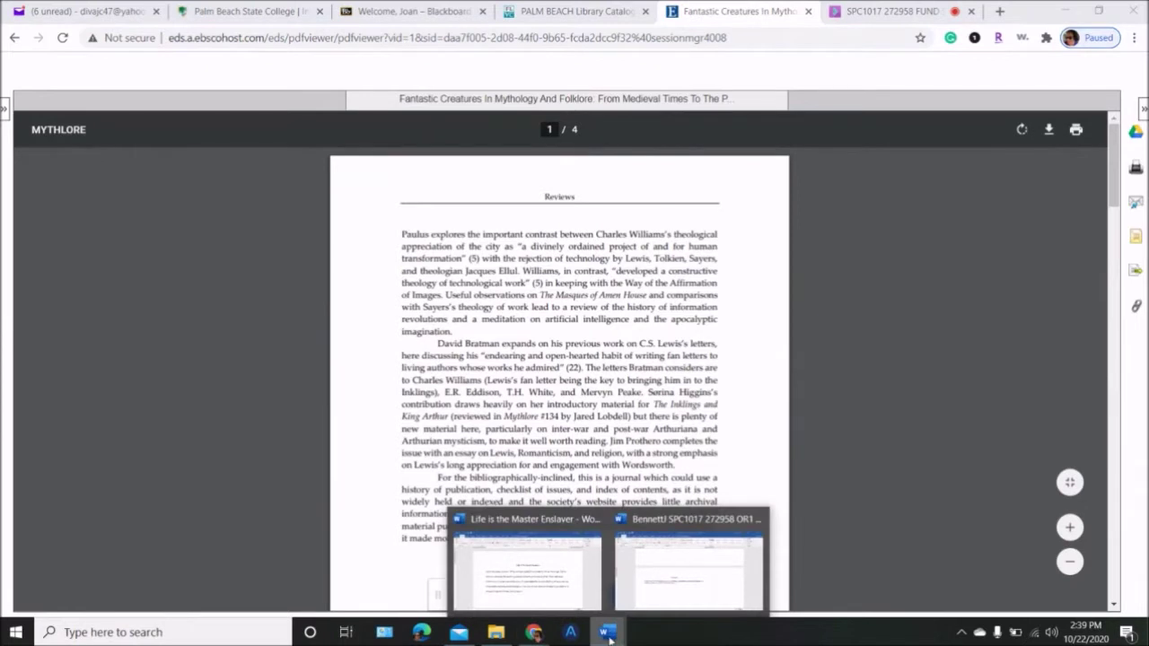
click(646, 610)
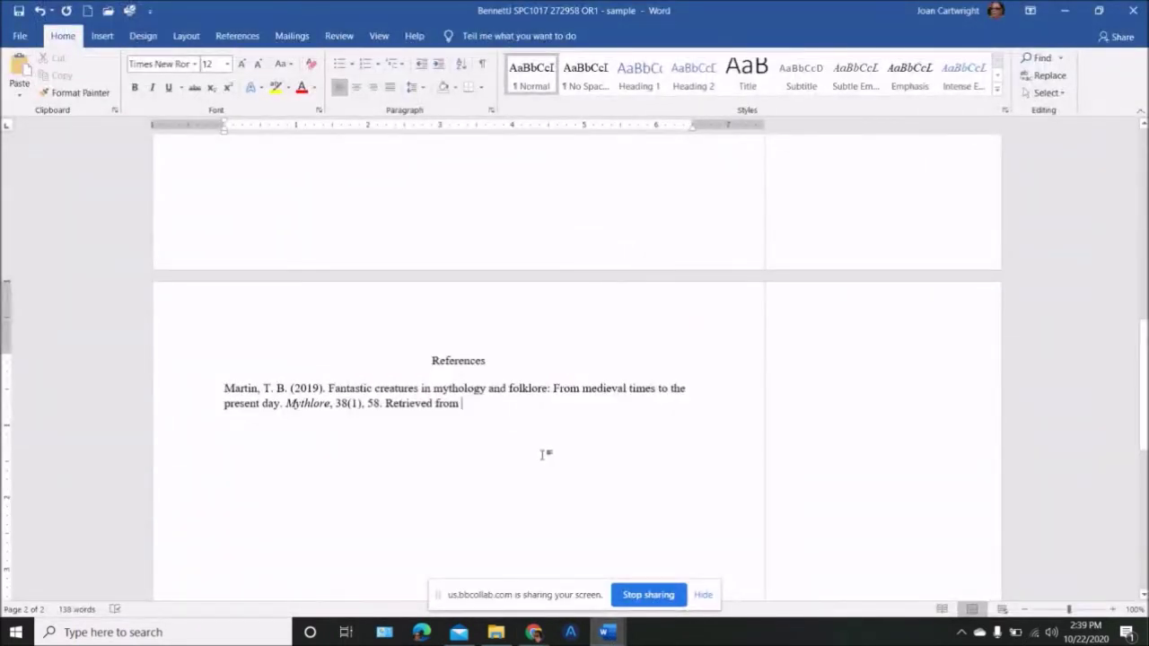
key(ctrl+v)
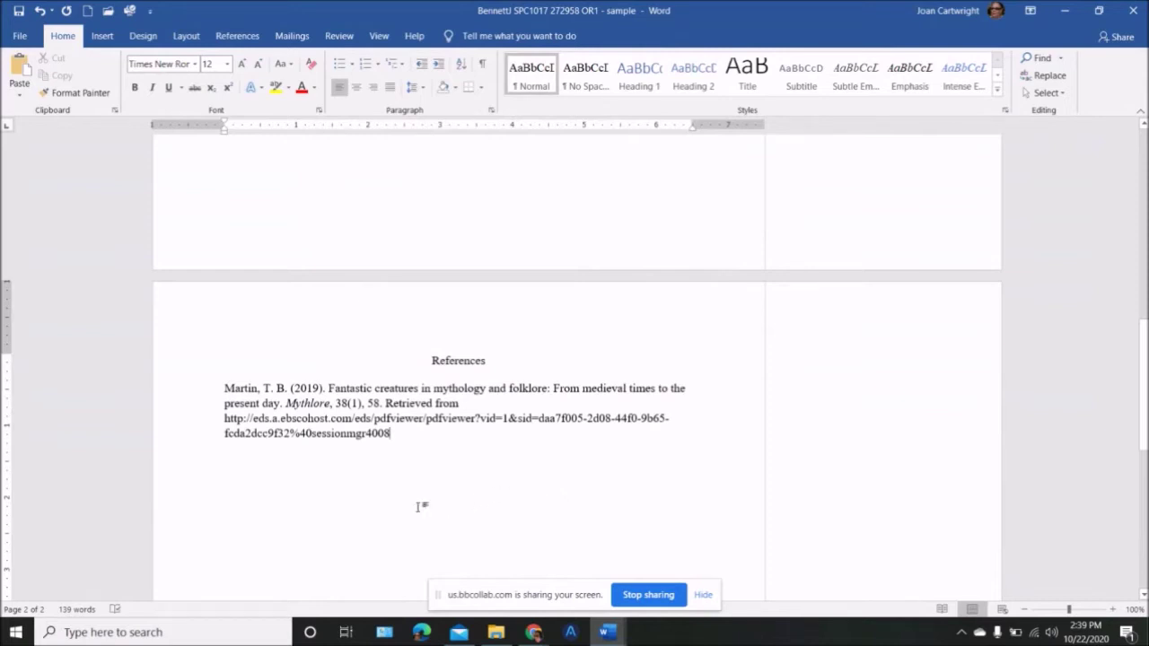
key(Return)
key(Return)
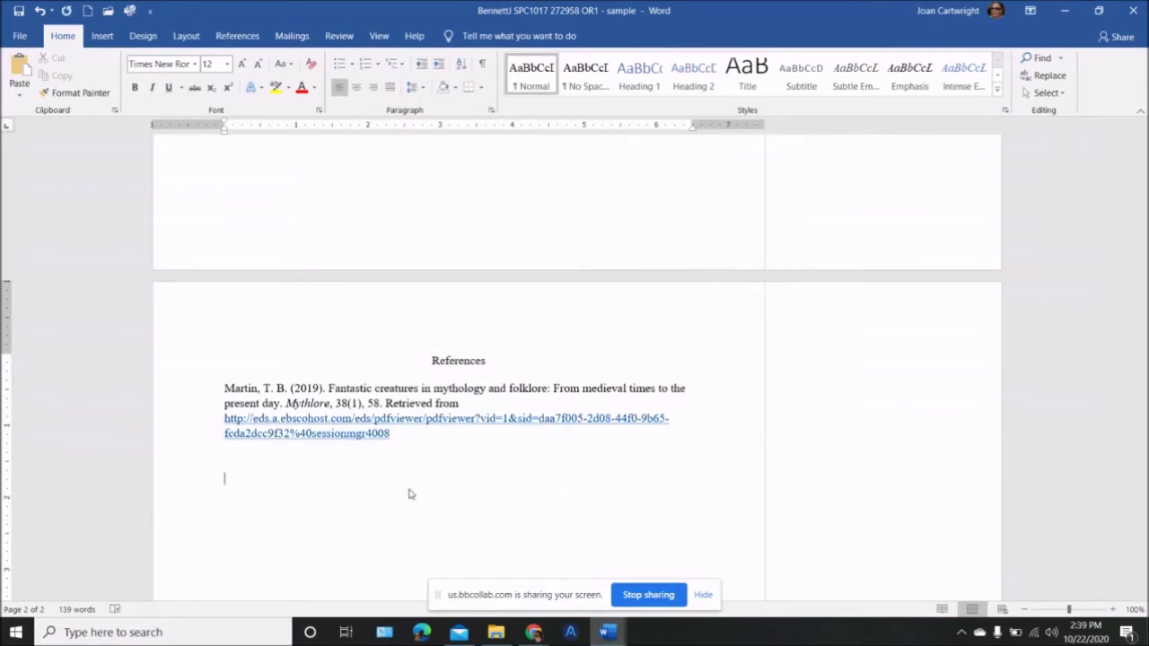
Remove the space after paragraph from the reference entry and the blank line below it
click(411, 437)
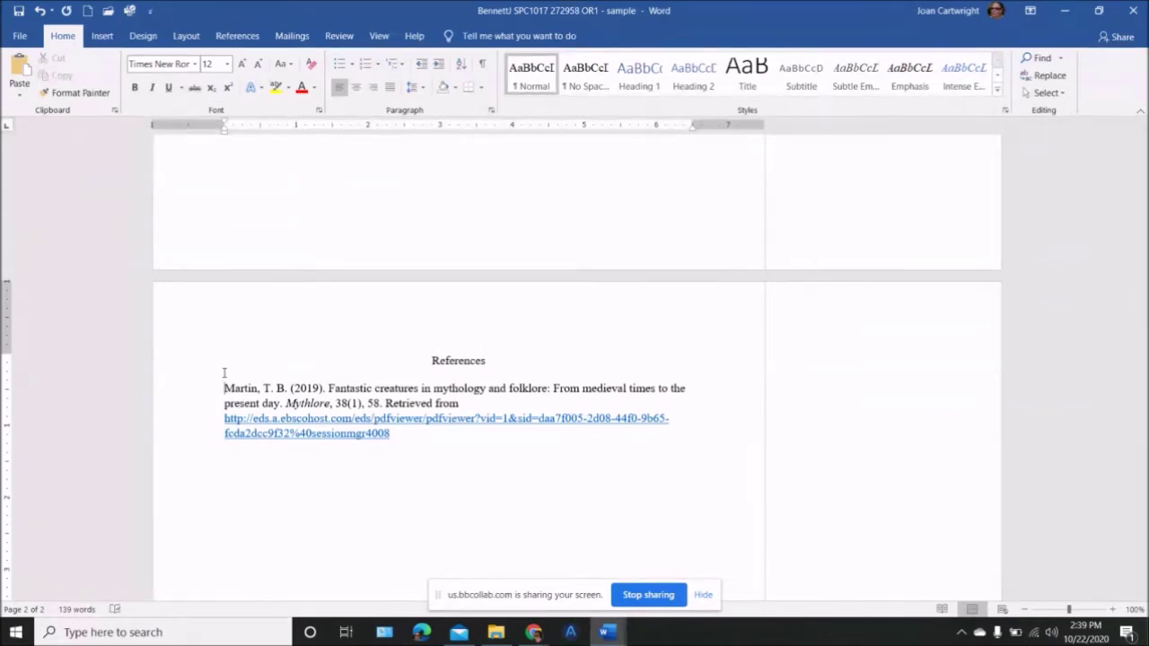
click(228, 467)
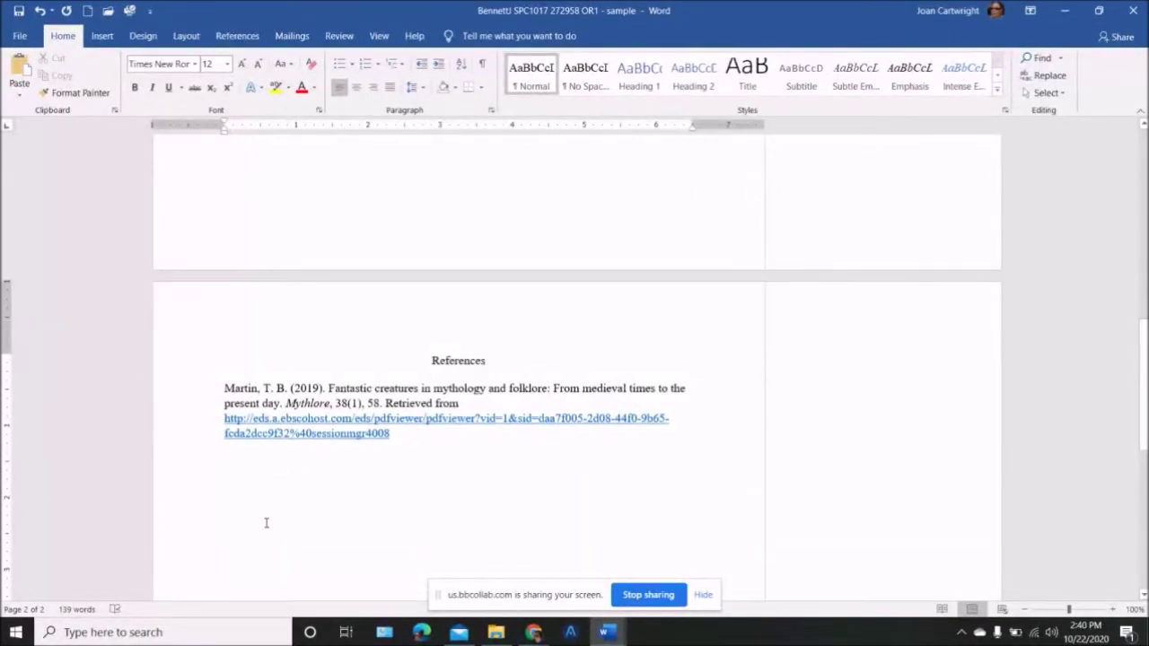
drag(261, 511, 182, 393)
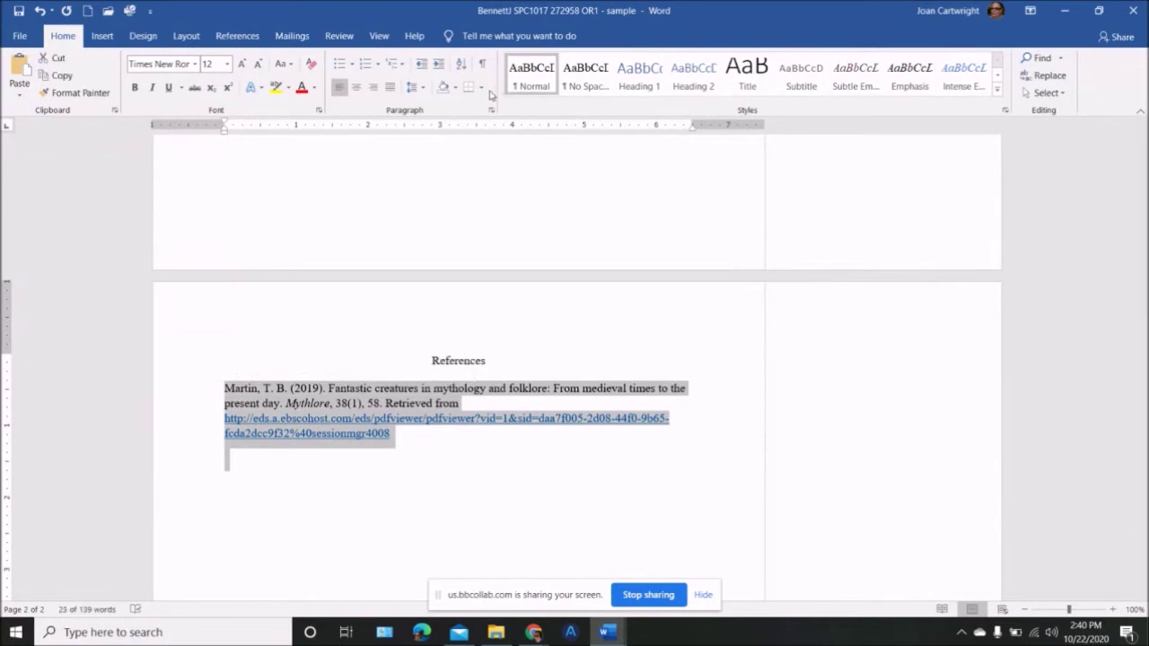
click(414, 87)
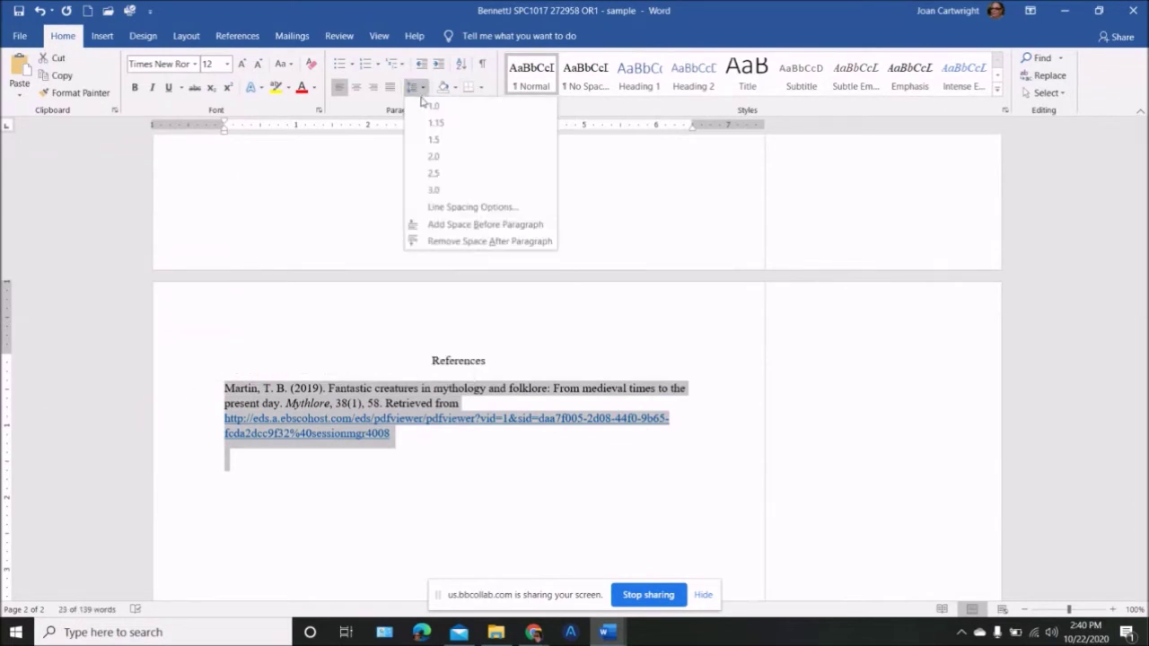
click(442, 241)
click(422, 456)
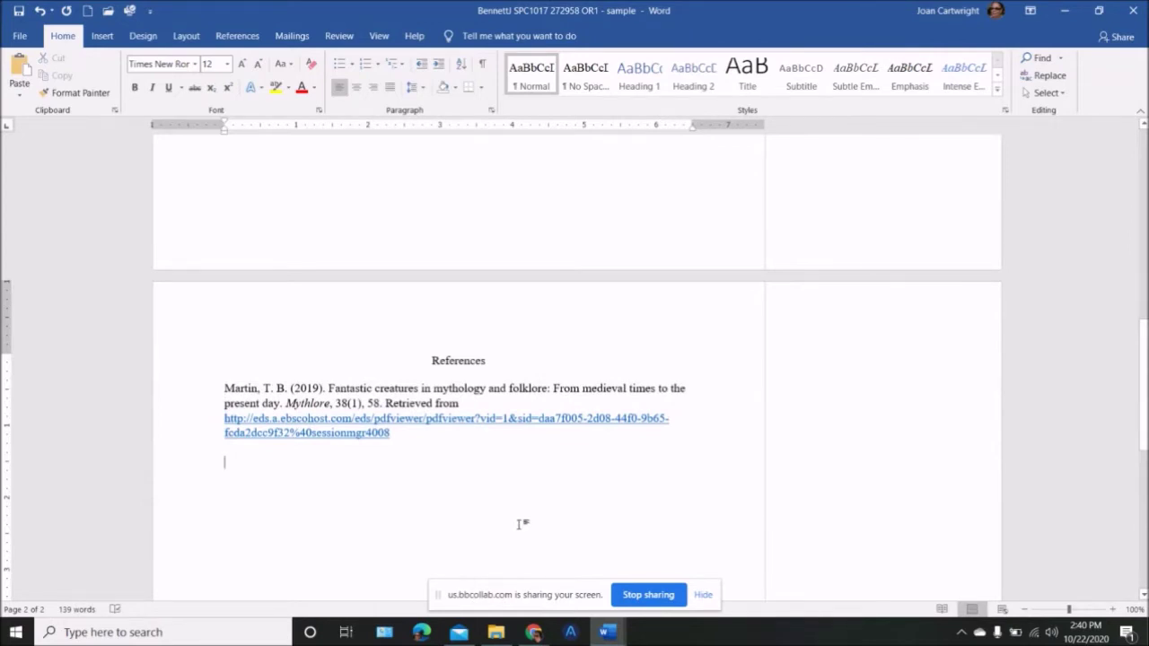
Make no added space between paragraphs of the same style the default for all documents based on the Normal template
click(491, 109)
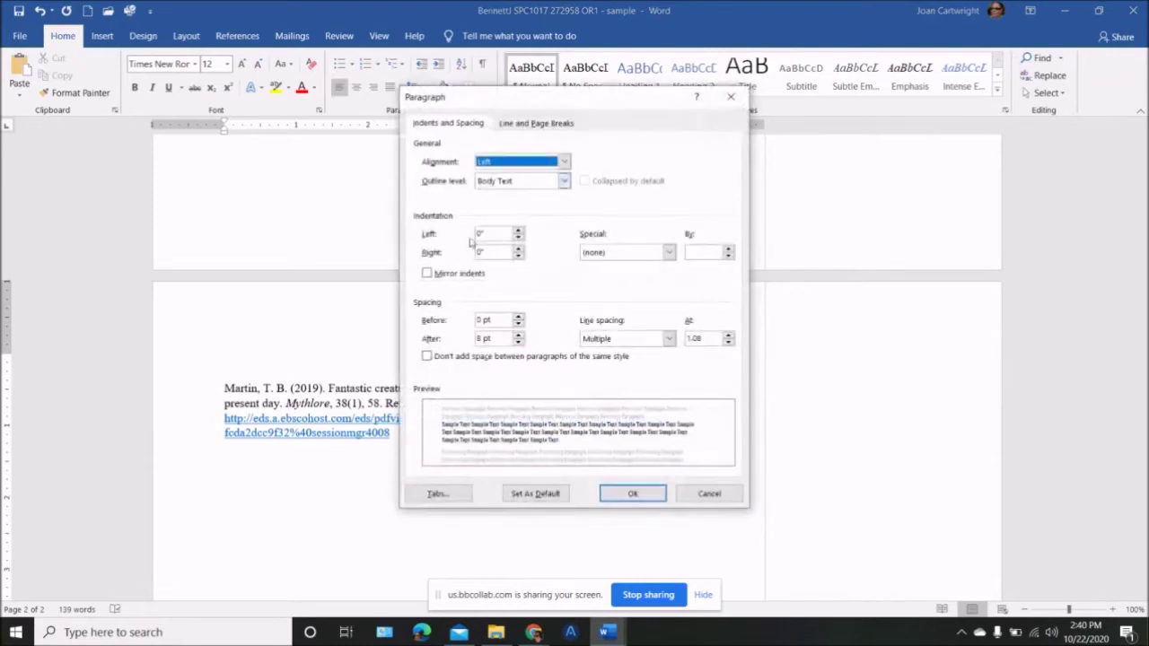
click(427, 356)
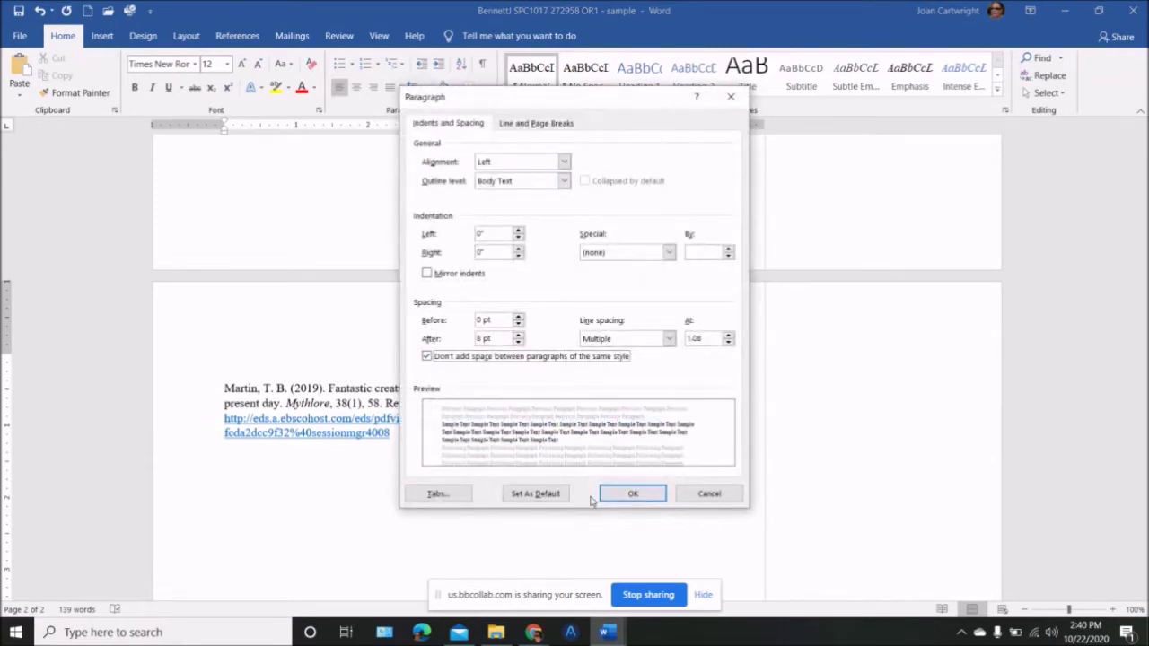
click(555, 495)
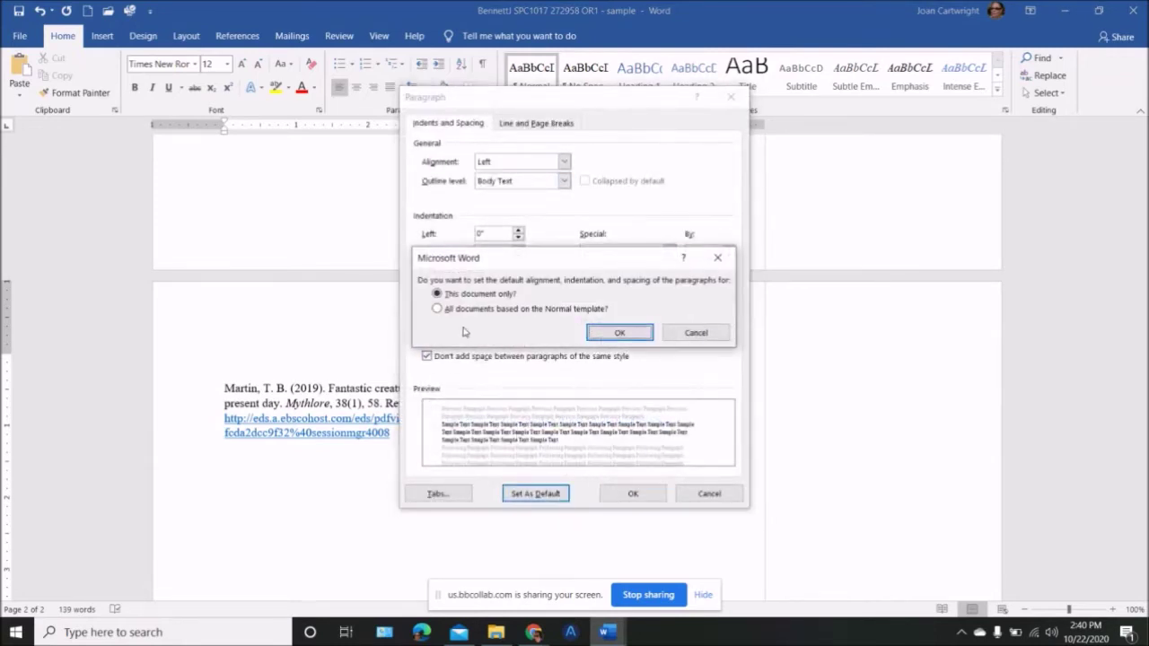
click(437, 309)
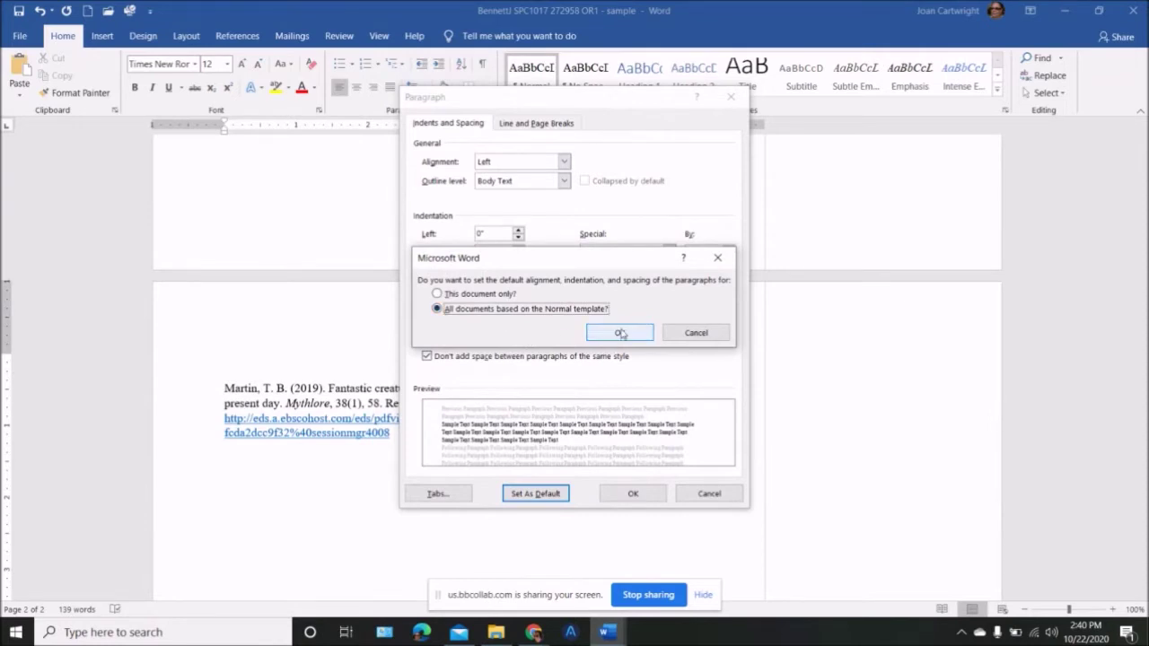
click(620, 334)
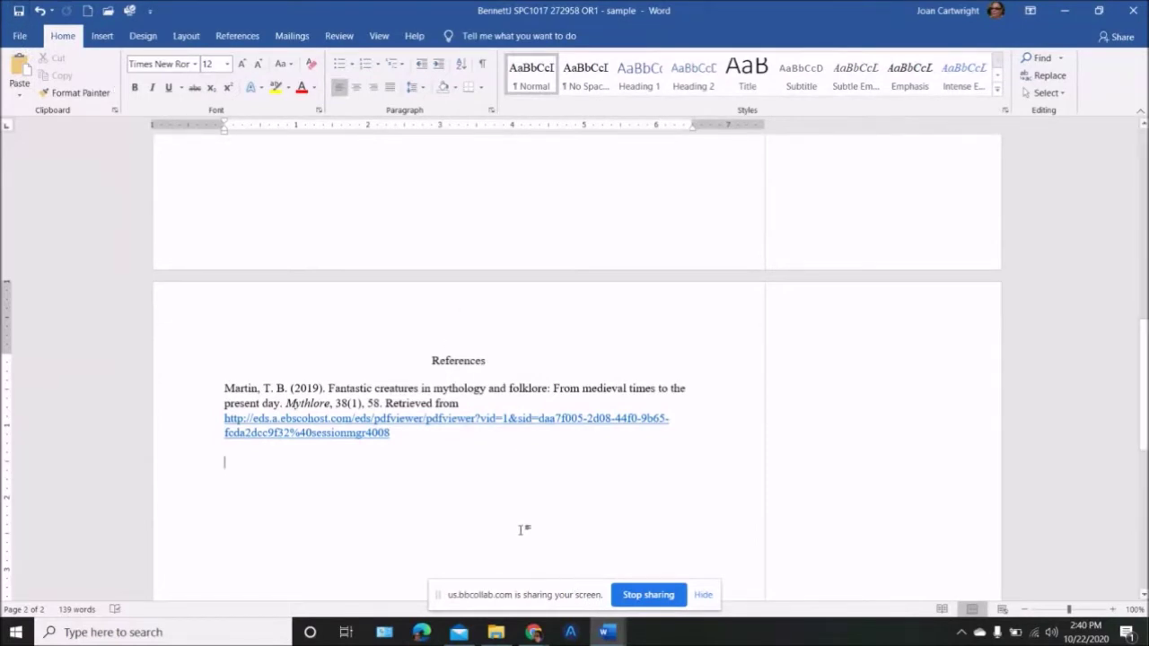
Apply a hanging indent to the reference entry on the References page and save the document
drag(219, 386, 395, 435)
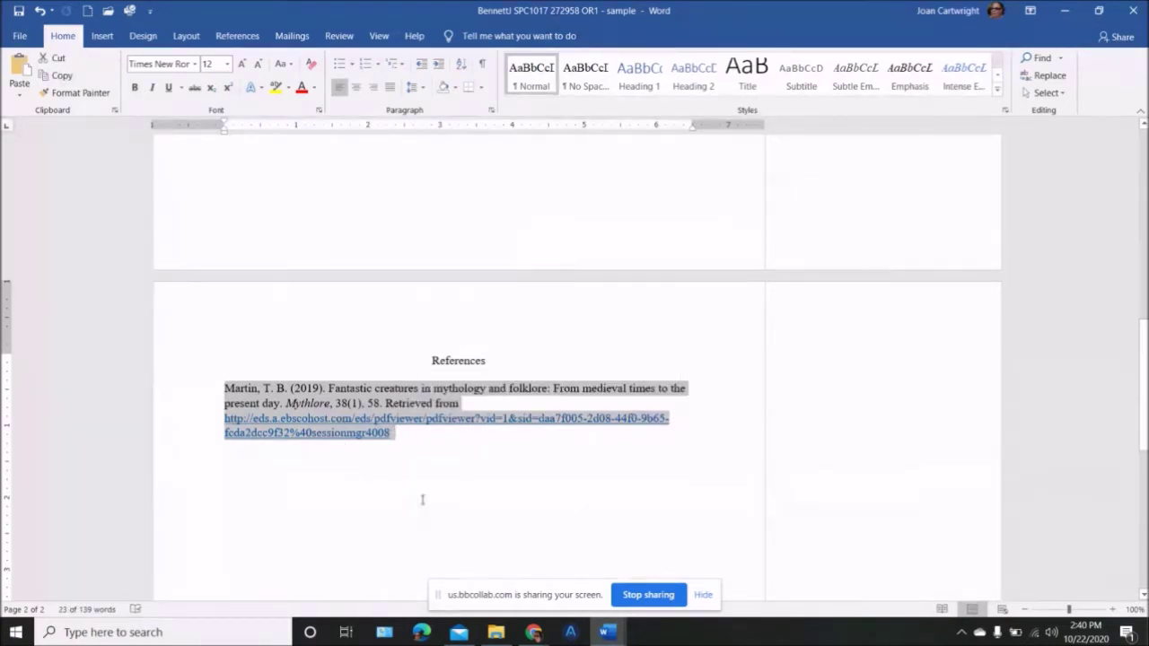
right_click(437, 409)
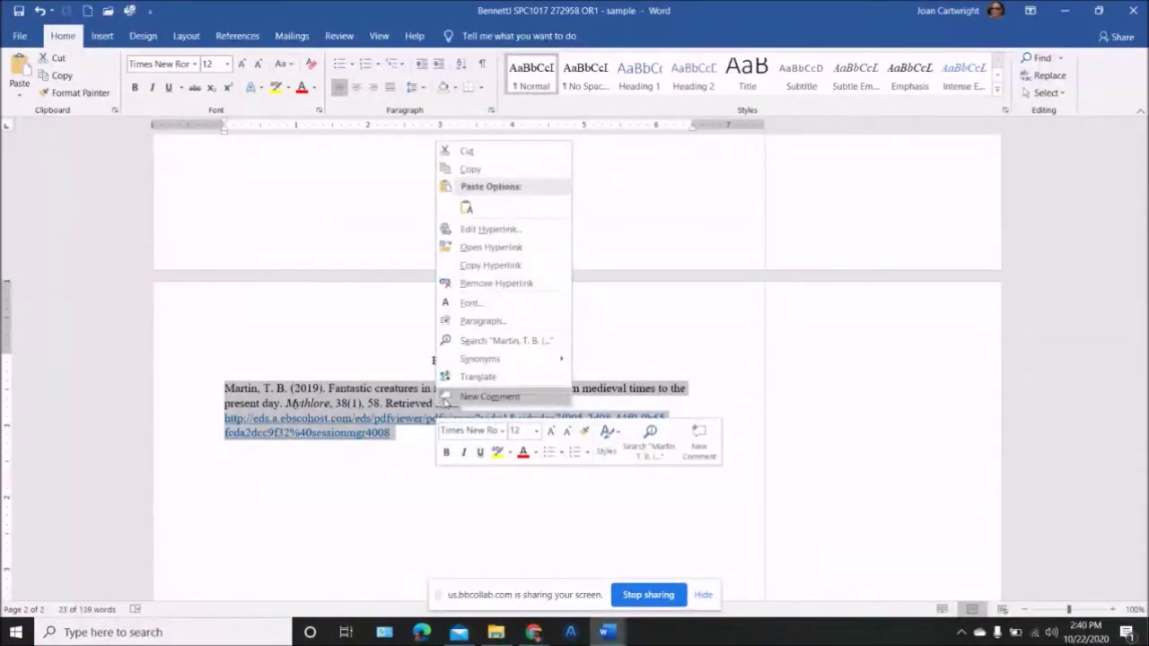
click(487, 321)
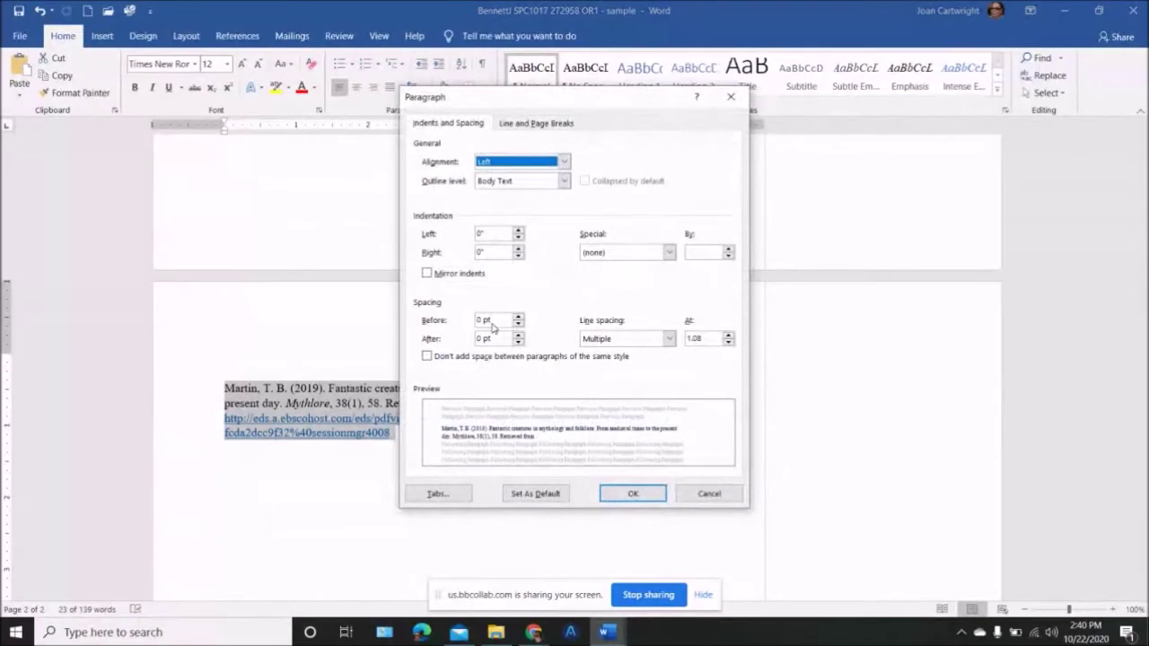
click(670, 253)
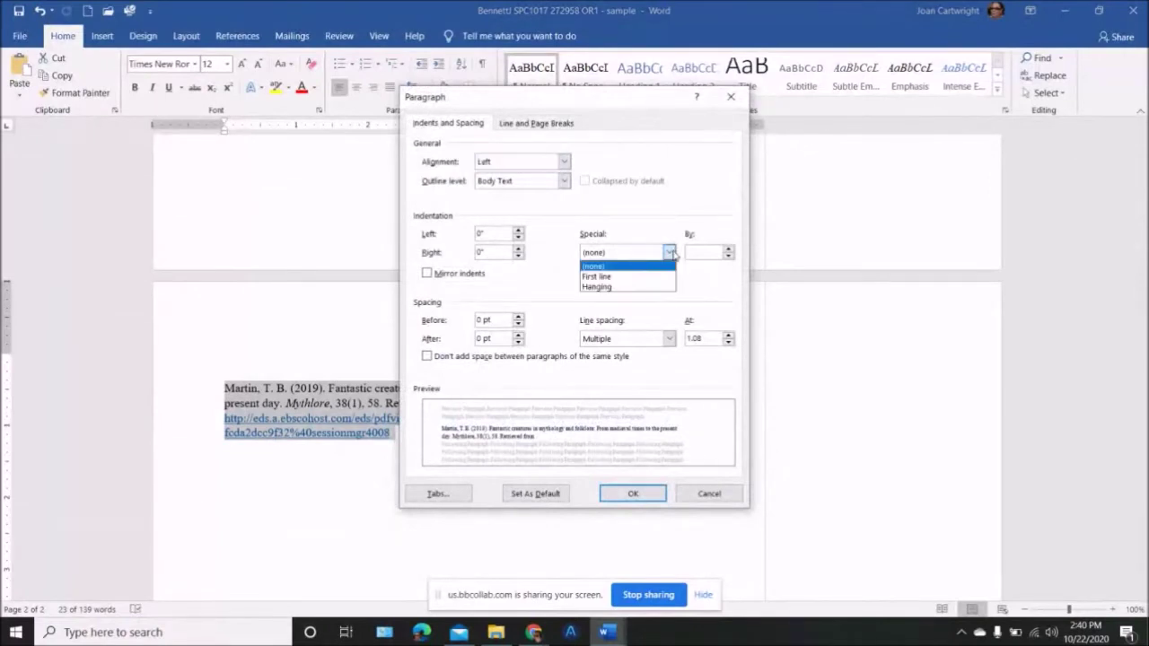
click(650, 286)
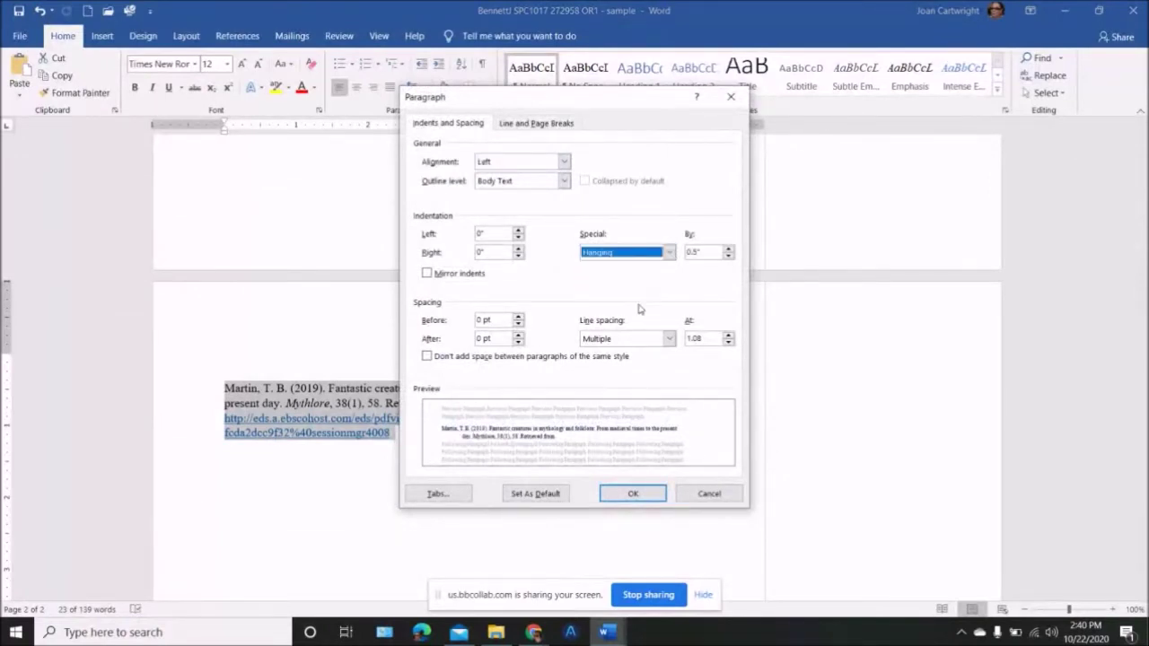
click(633, 492)
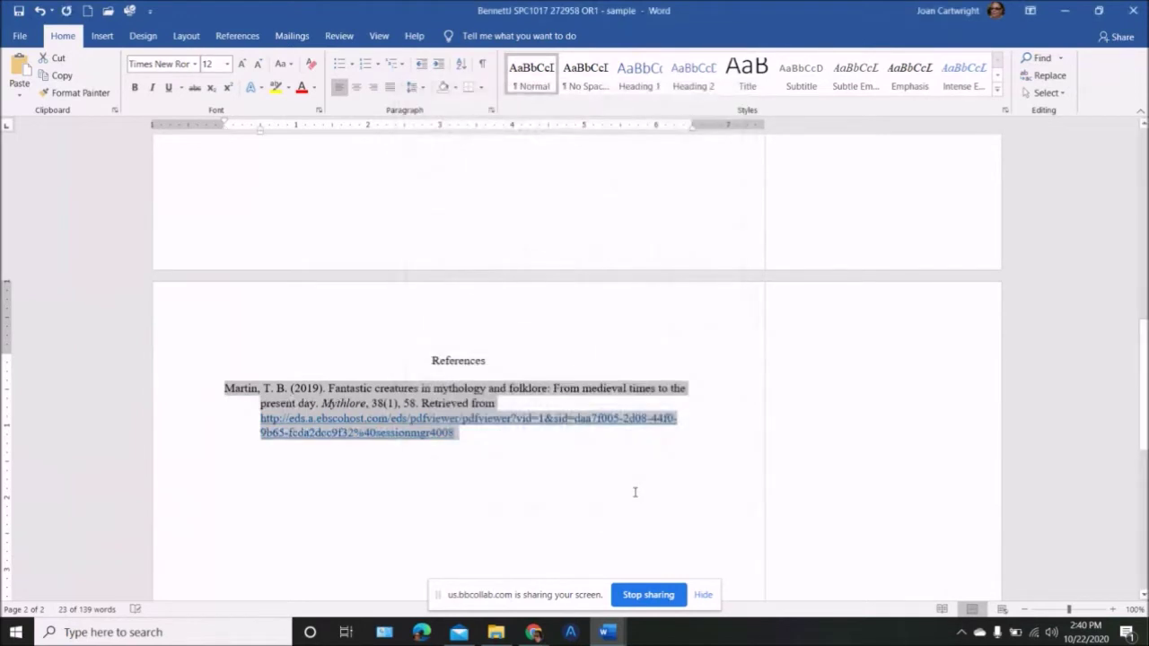
click(632, 490)
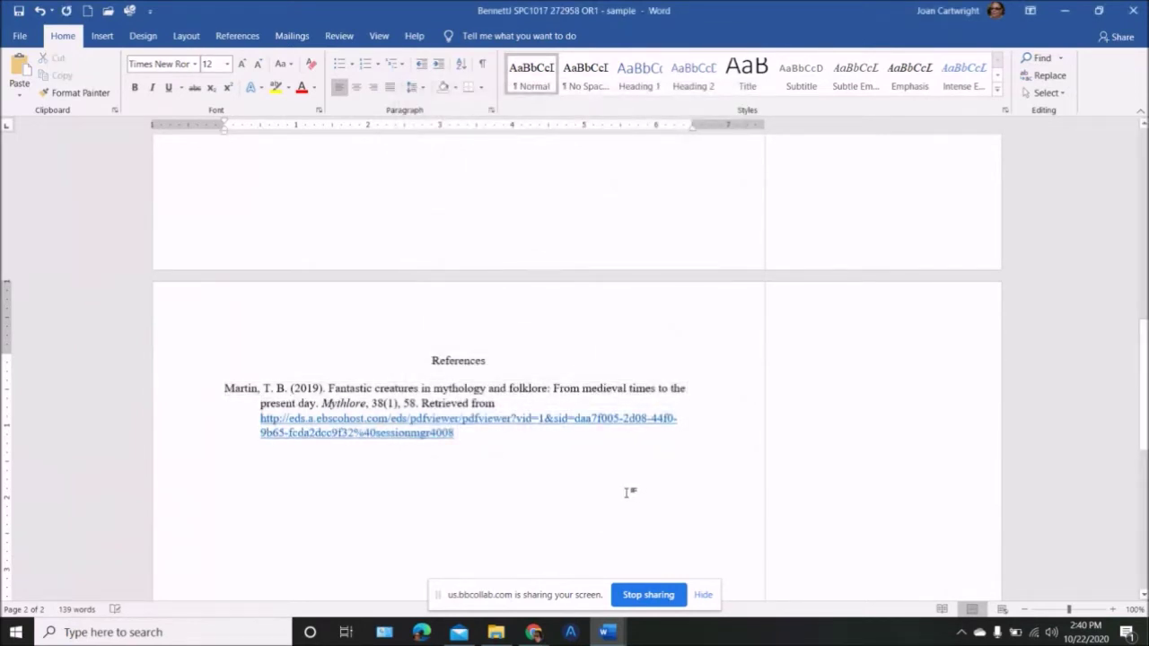
click(19, 12)
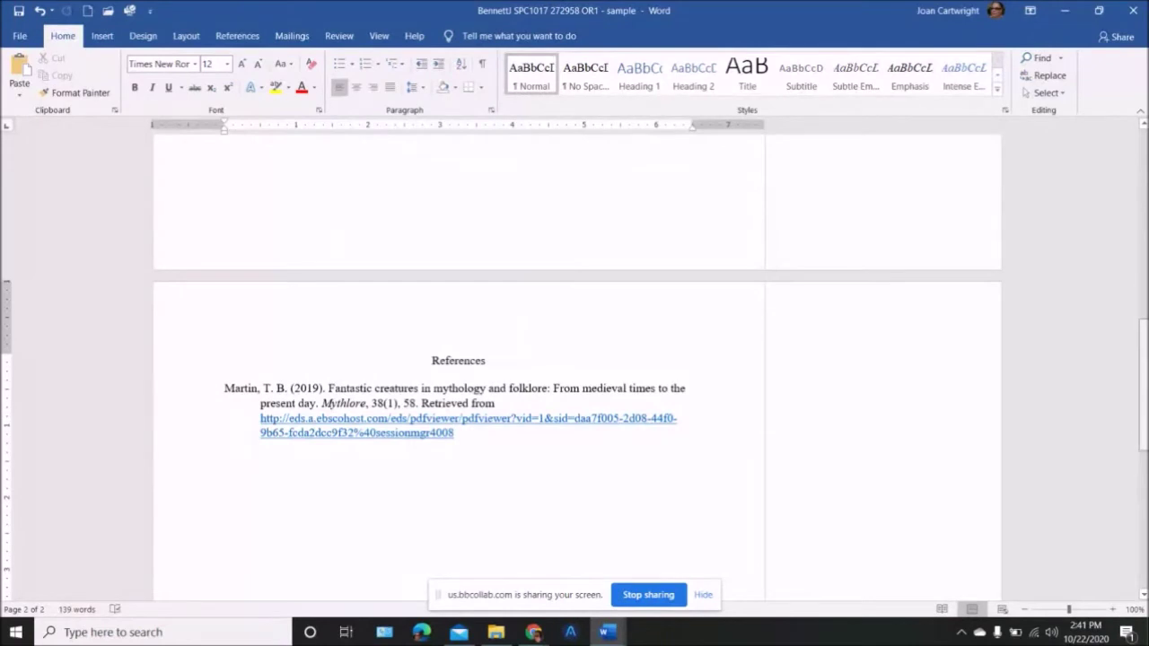
Replace the line "Topic" in the heading on page 1 with "OR1"
scroll(574, 359, up, 10)
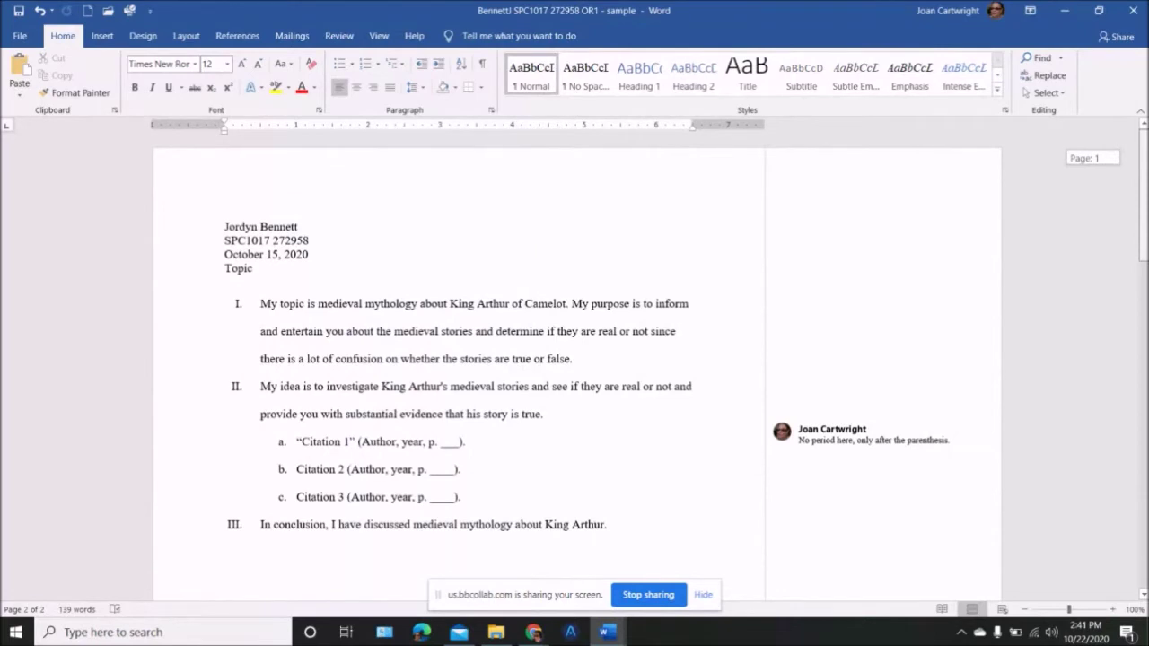
click(292, 266)
key(ctrl+BackSpace)
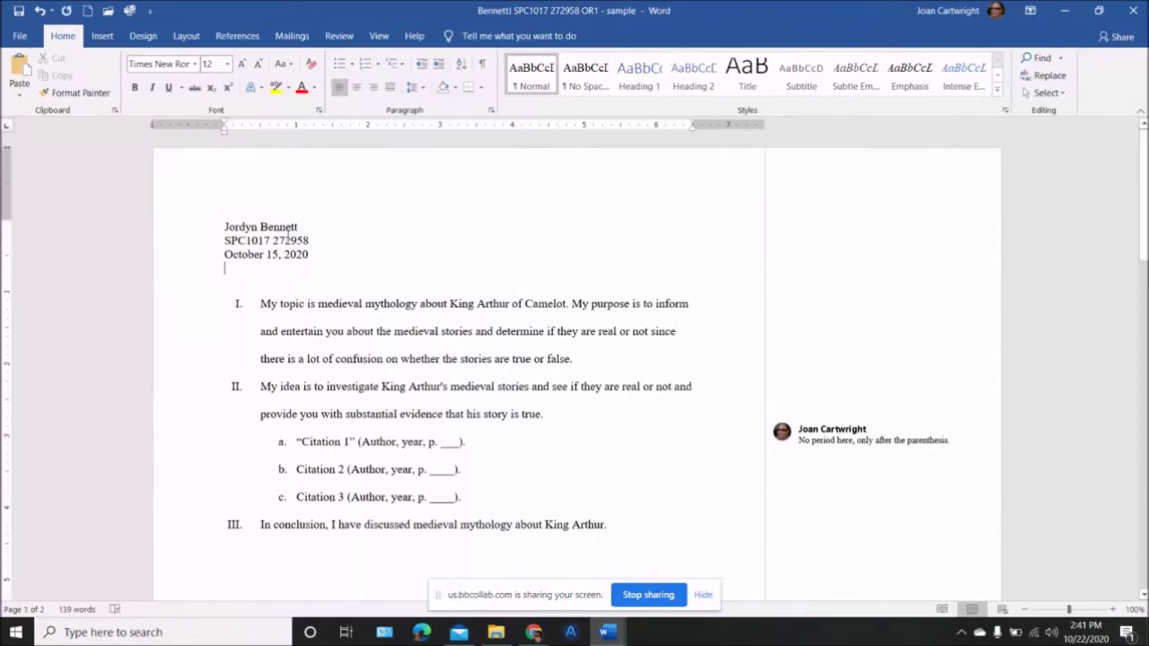
text(OR1)
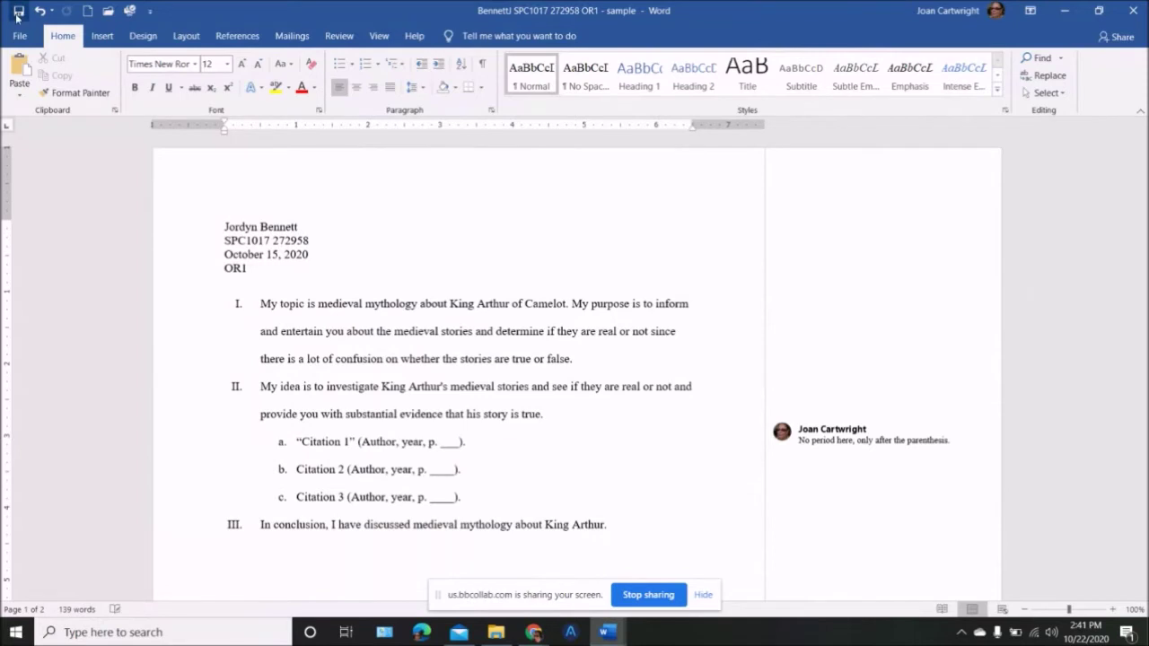
Add a comment on "Citation 1" reading "A quote may be 39 words or less." and start a new line in it
mouse_move(1140, 236)
mouse_down()
mouse_move(1136, 466)
mouse_move(1142, 235)
mouse_up()
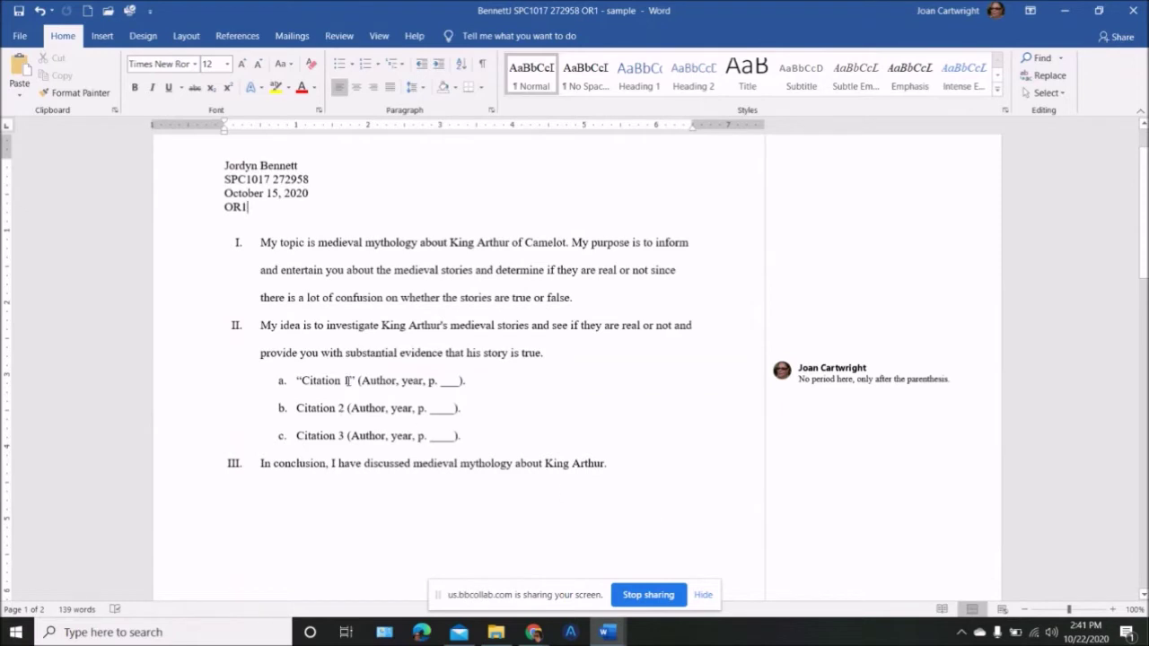
drag(346, 381, 304, 381)
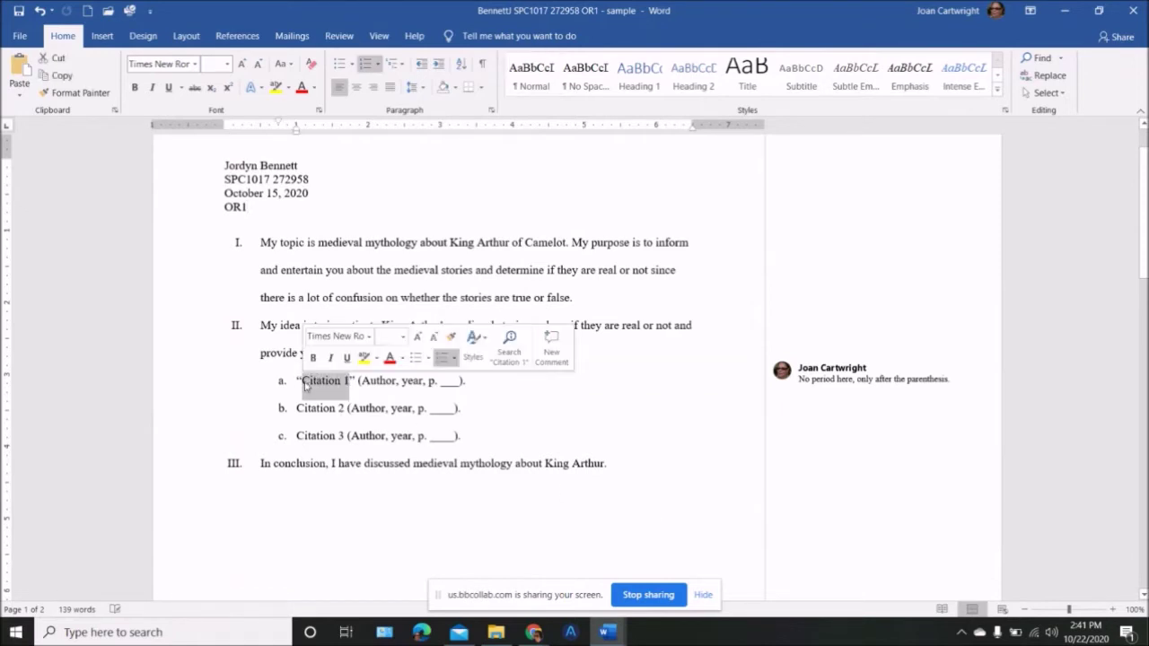
click(103, 36)
click(687, 72)
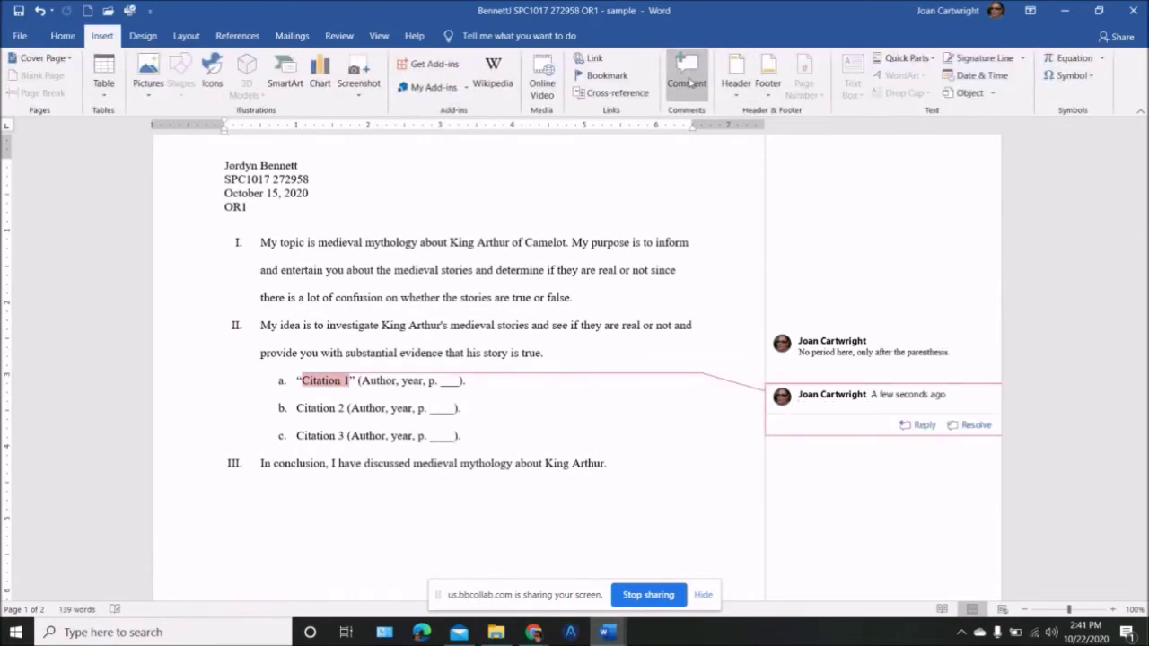
text(A quote may be 39 words or less)
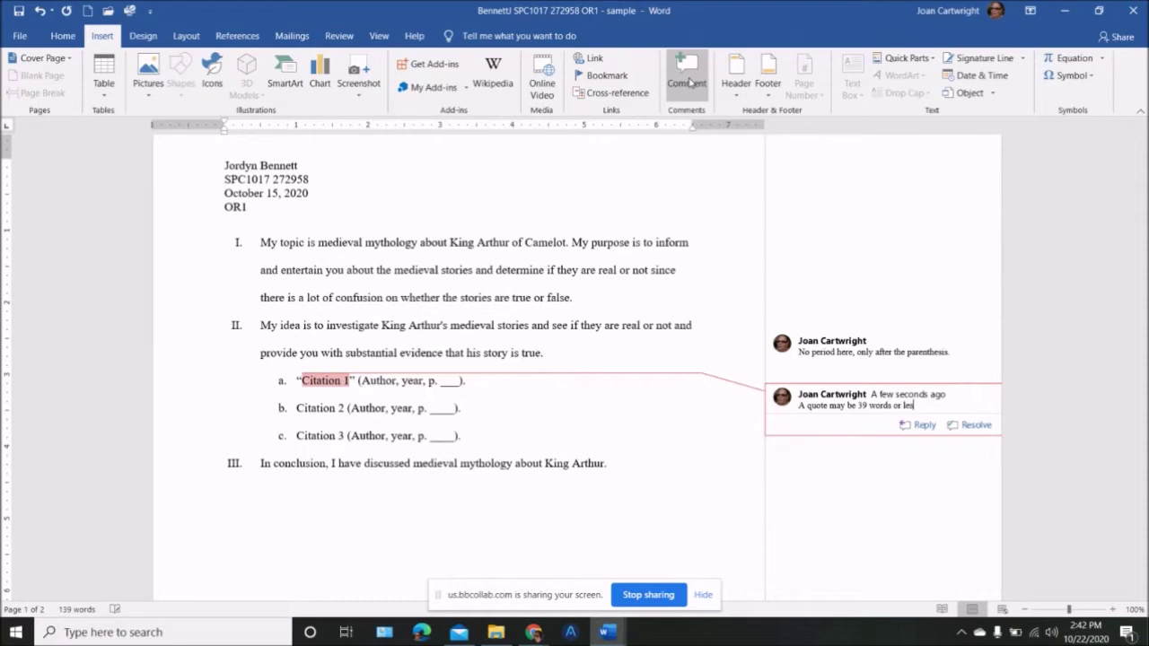
text(.)
key(Return)
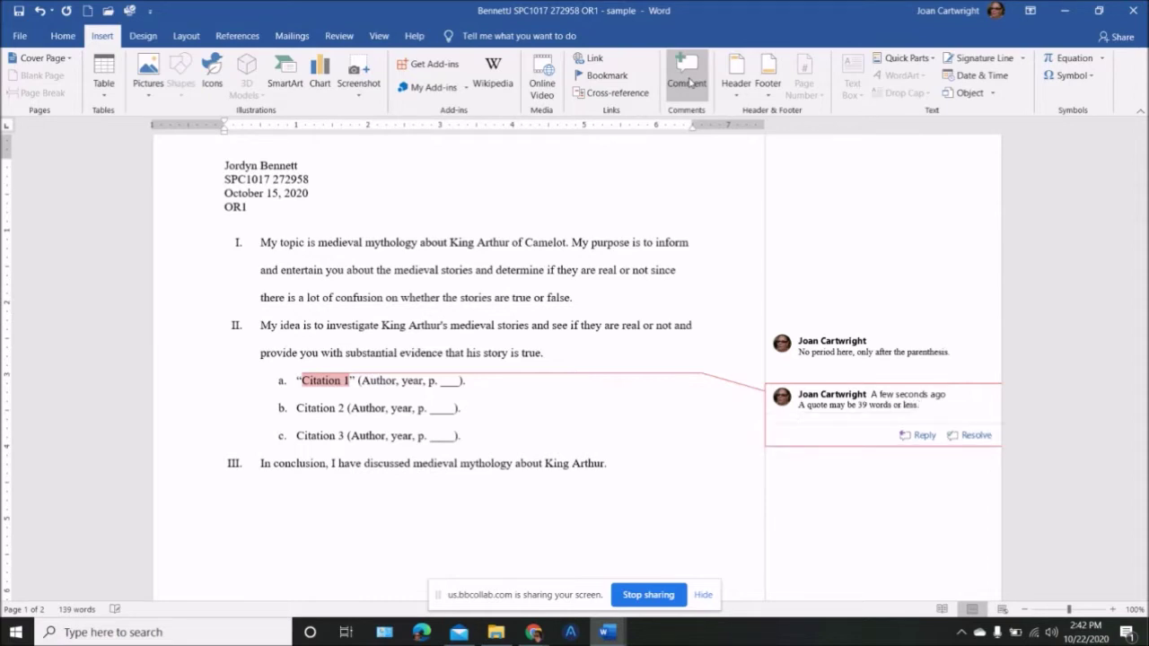
Continue the comment with the lines "40 words or more you must either", "Paraphrase" and "Cut out words and put an ellipsis ( . . . )."
text(40 words or more you must either)
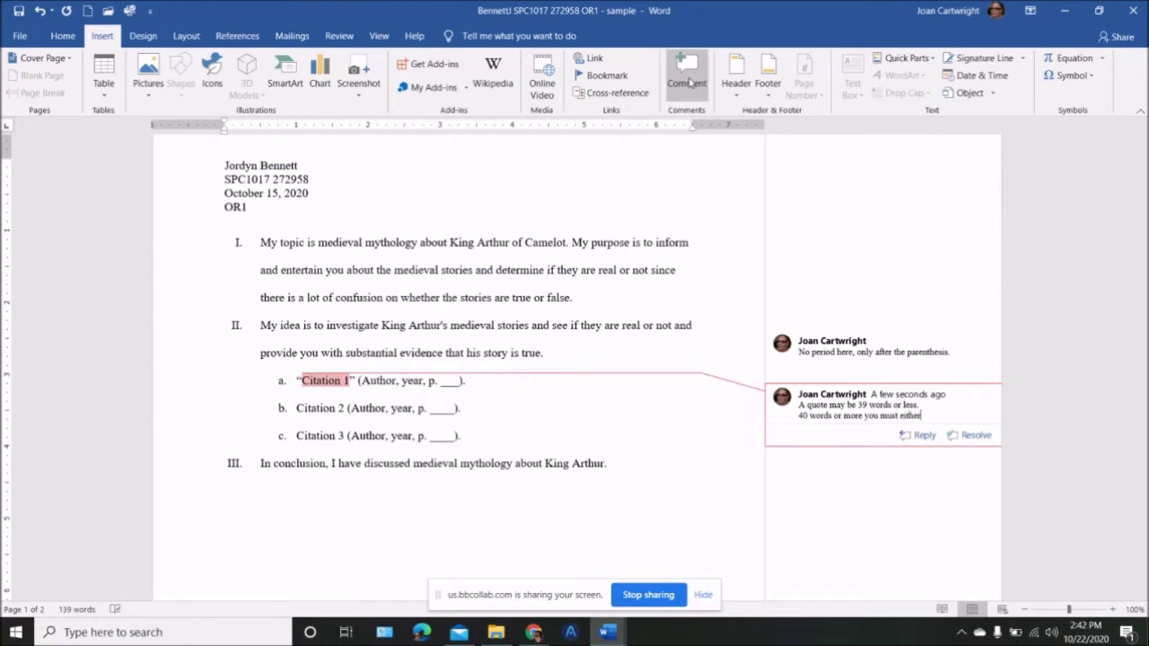
text( paraphra)
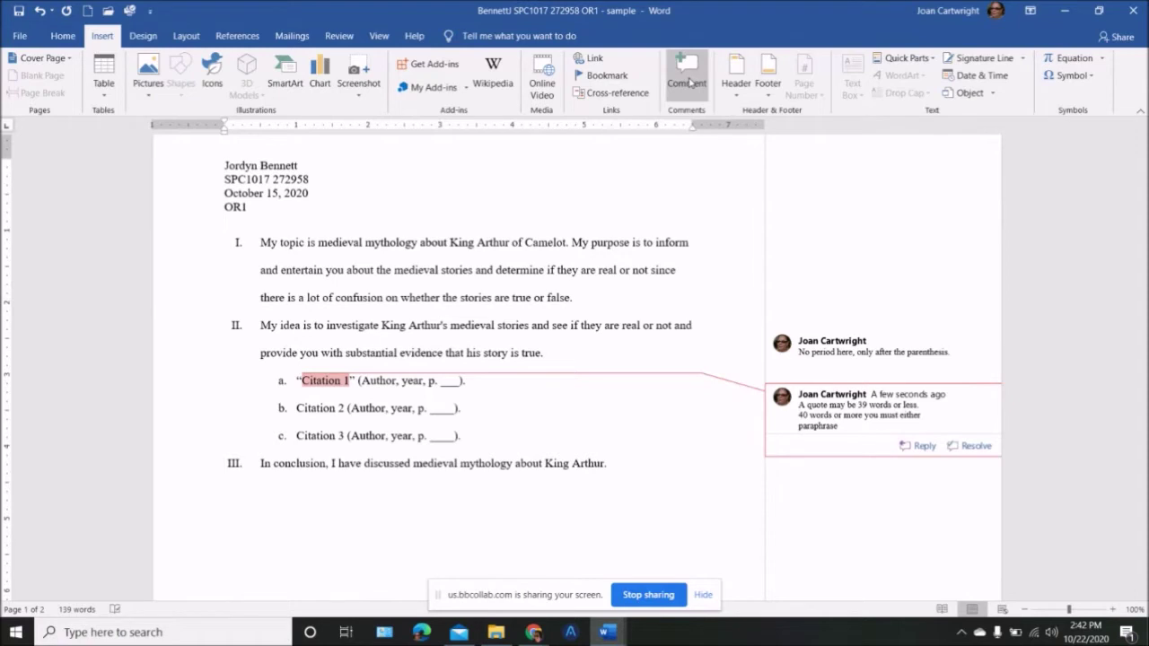
text(se)
key(Return)
text(cut out word)
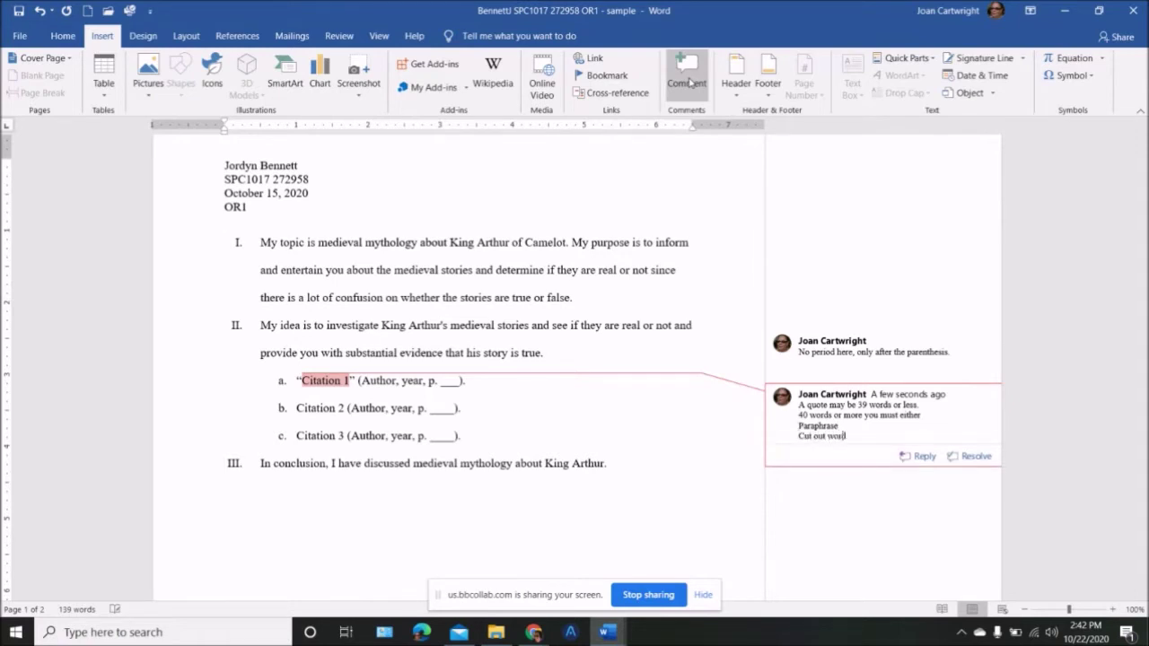
text(s and put an)
text(el)
text(lipsis )
text((....)
text().)
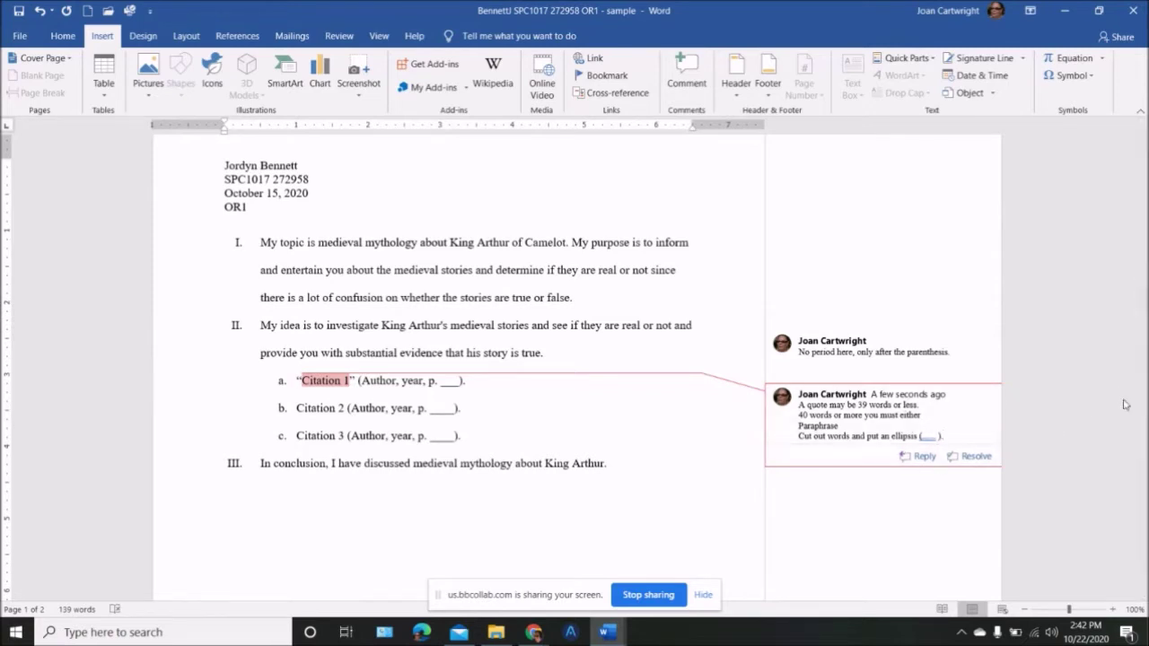
key(Return)
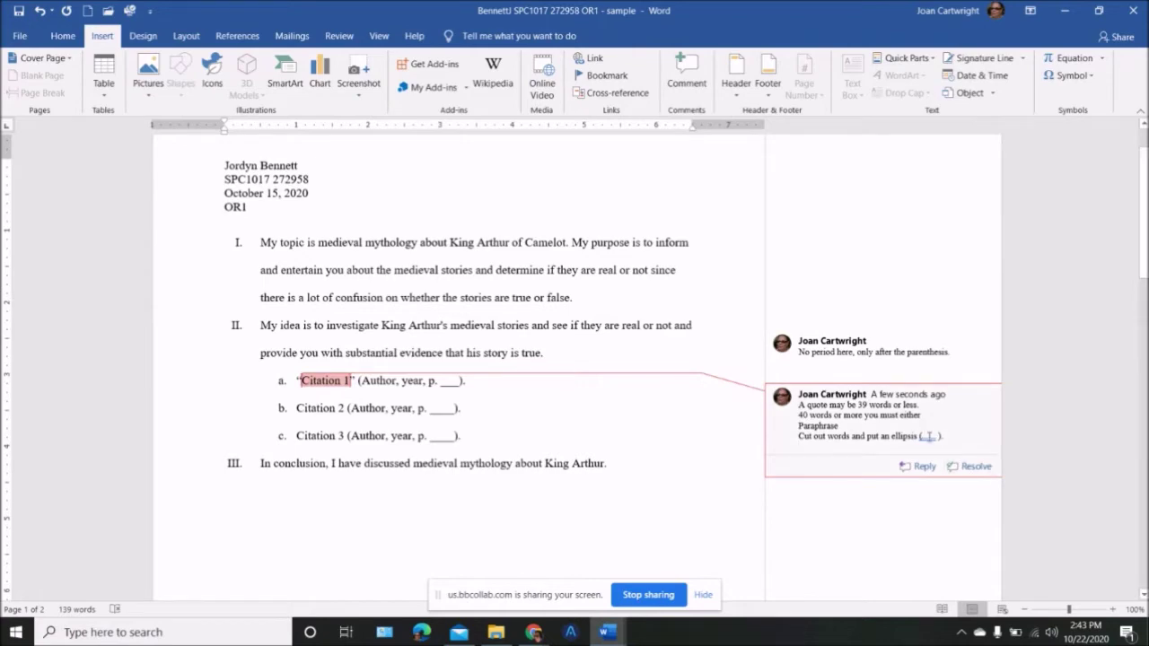
Zoom the document to 200% and add "Blockquote" as the last line of the comment on "Citation 1"
click(1112, 610)
click(1112, 611)
click(1112, 610)
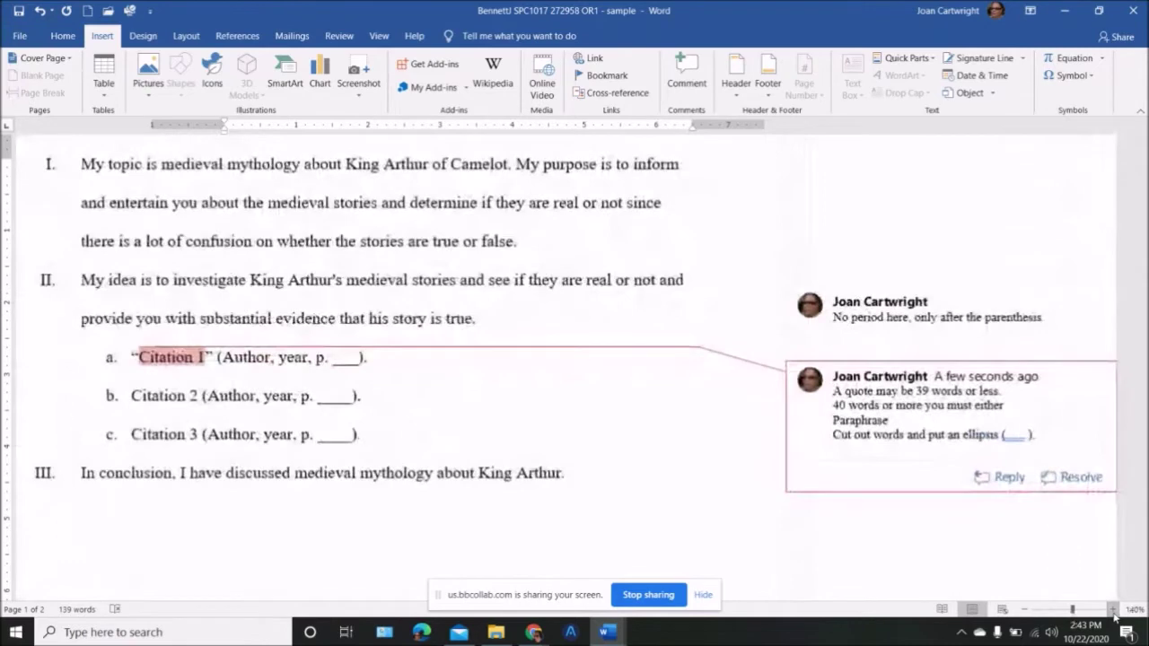
click(1112, 610)
click(1112, 611)
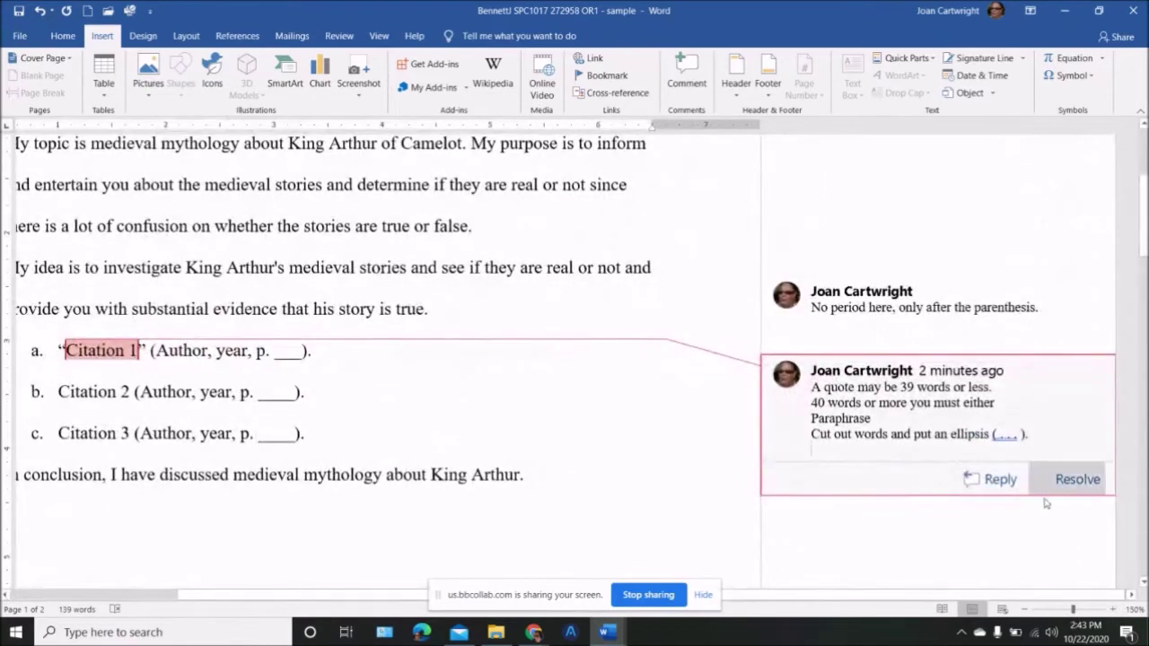
click(1112, 610)
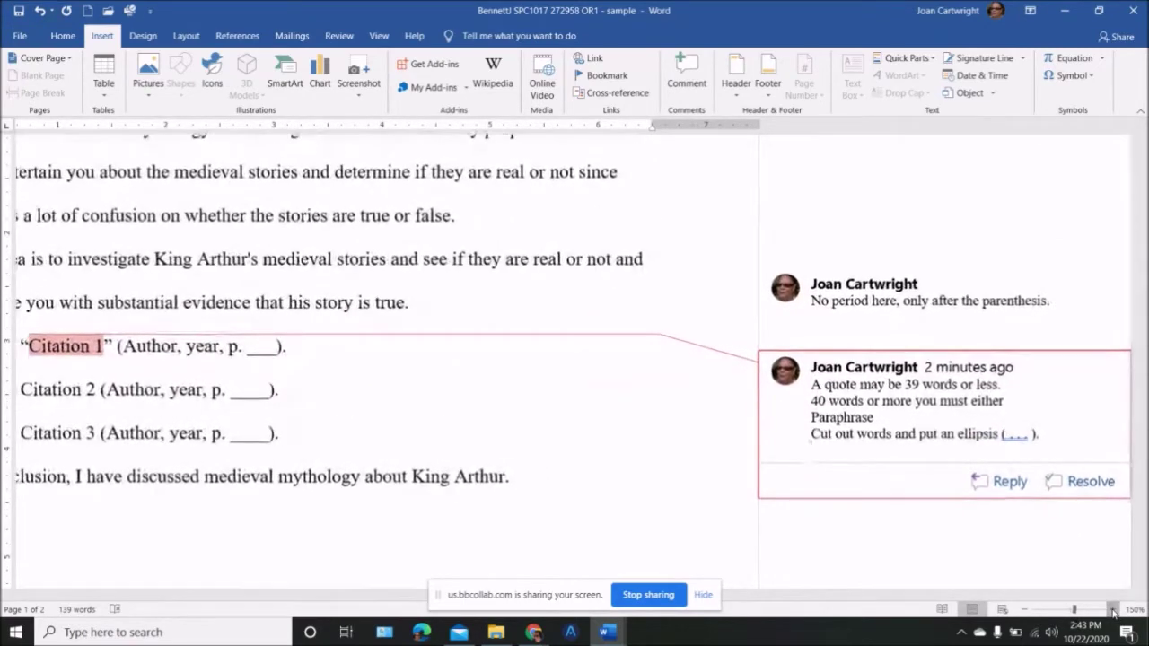
click(1112, 610)
click(1112, 610)
click(1112, 610)
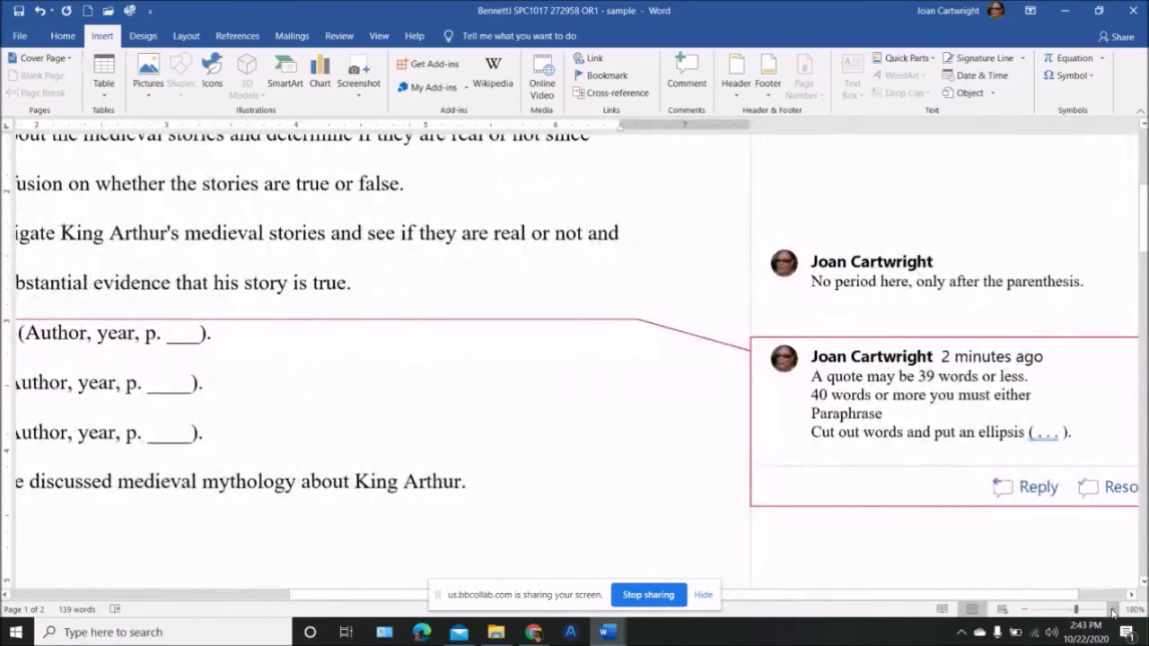
click(1112, 611)
click(1112, 611)
click(1112, 610)
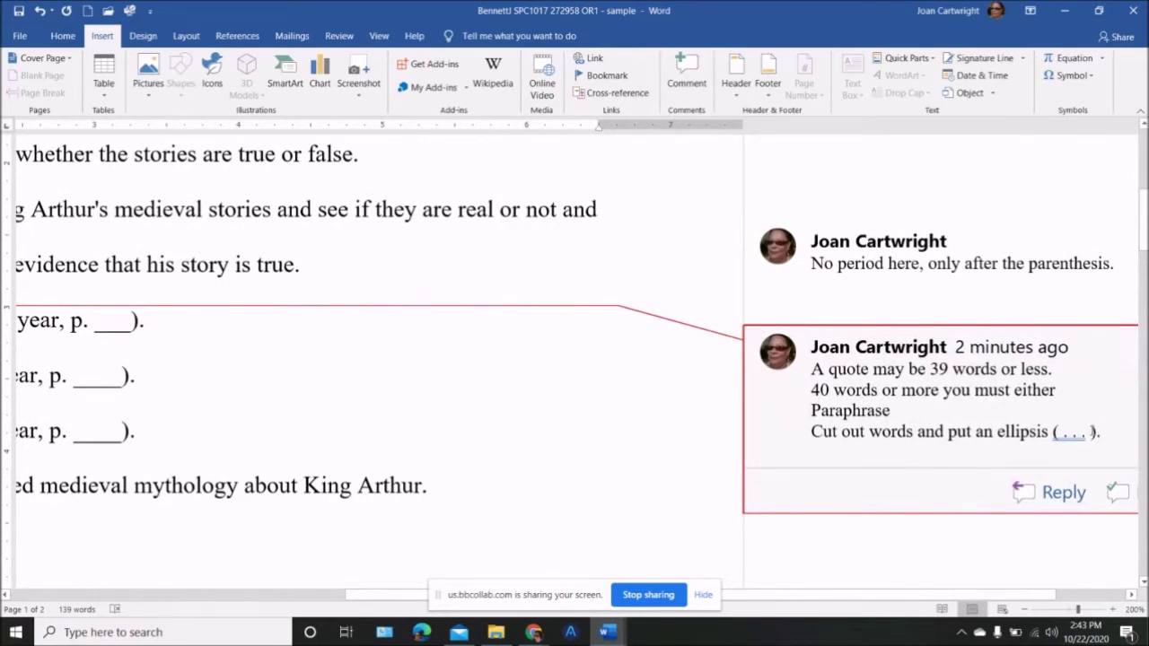
double_click(826, 411)
click(812, 462)
text(Blockquote)
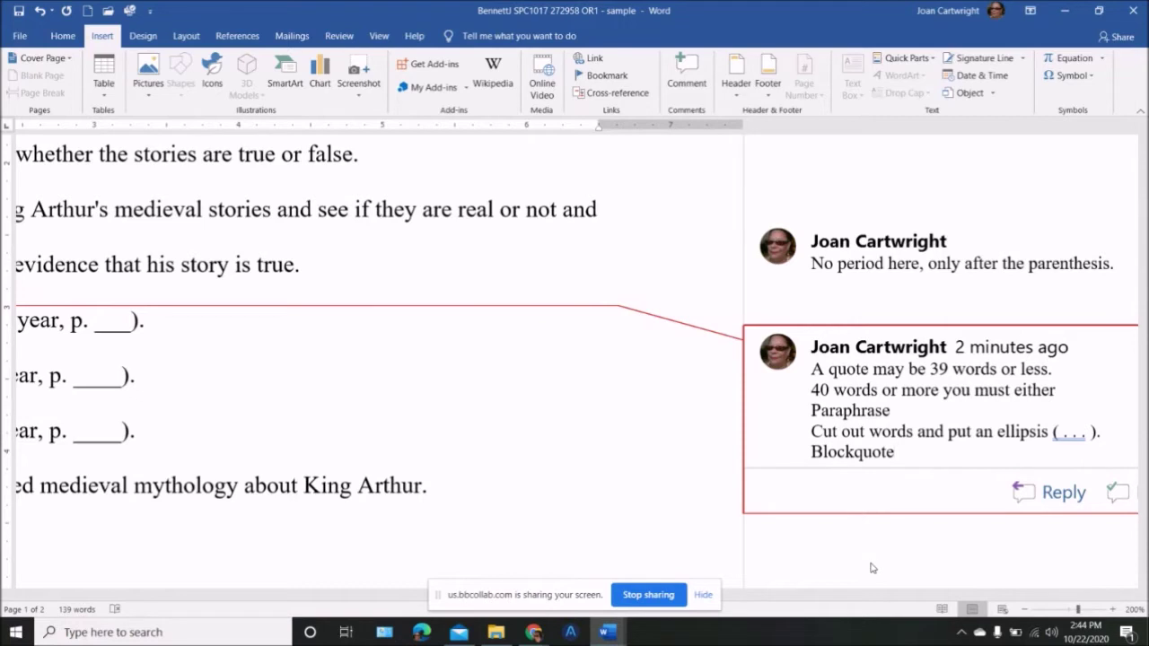
Highlight the three options for long quotes and the 39-word limit in the comment to review them
drag(896, 457, 806, 409)
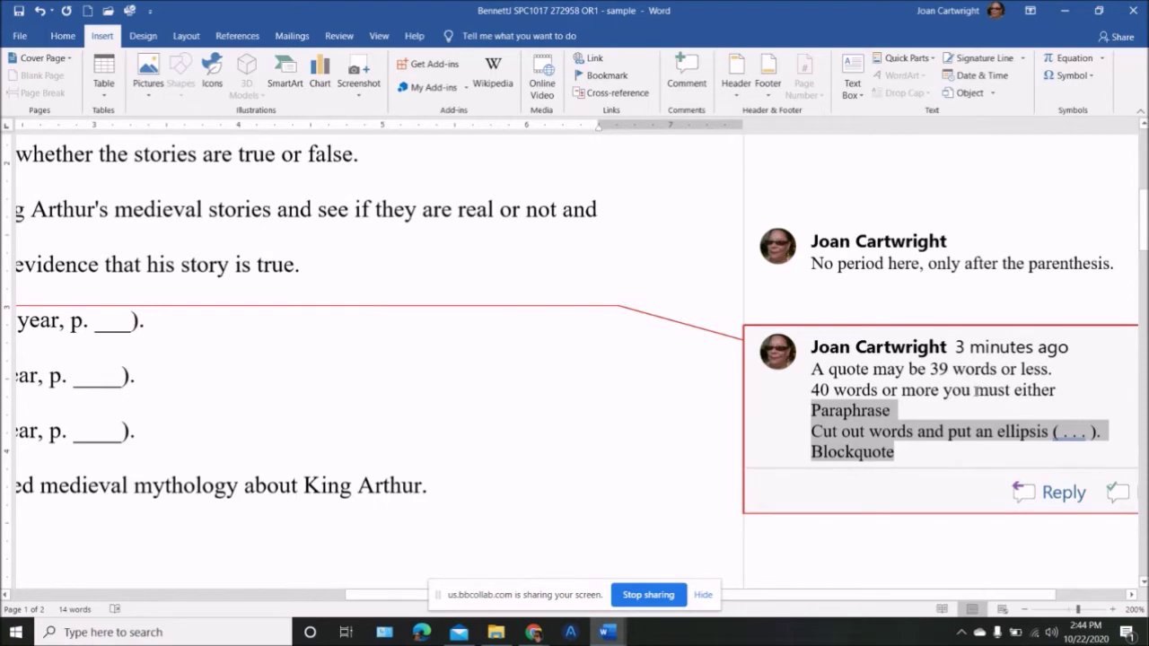
click(923, 454)
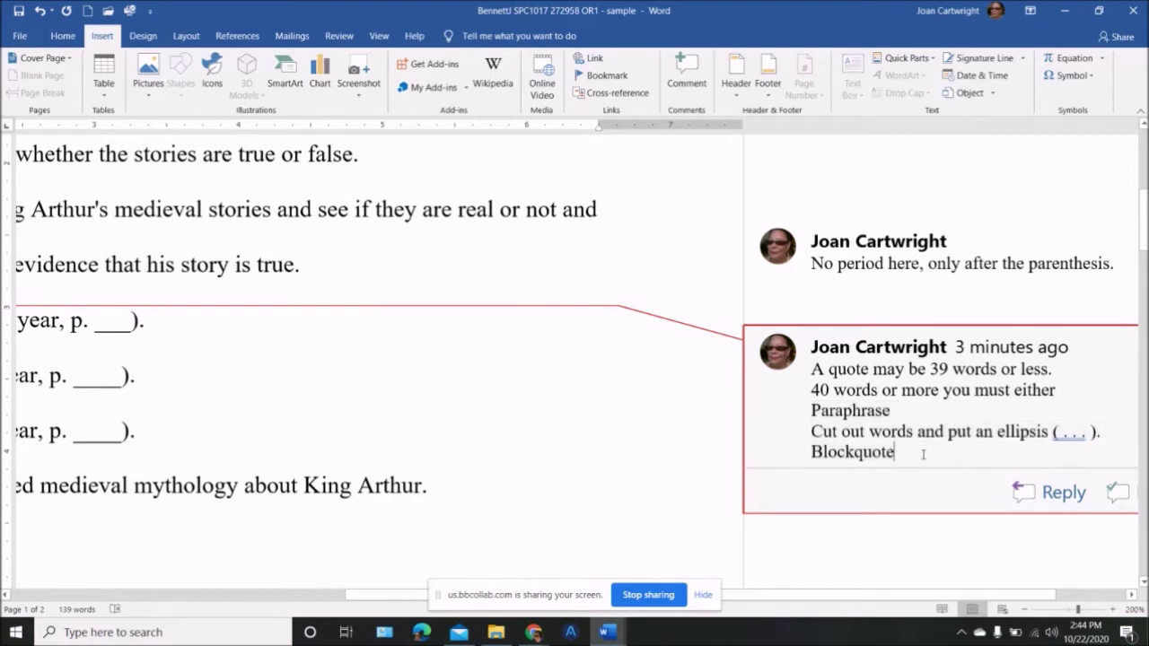
double_click(938, 369)
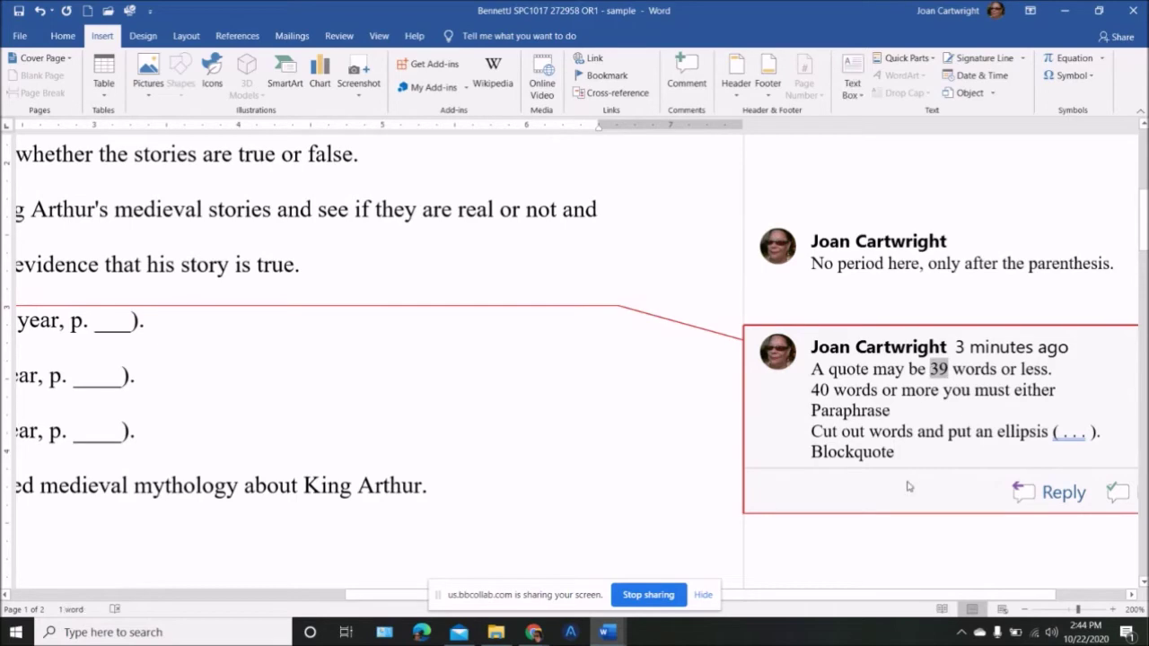
Reduce the document zoom to 99% and deselect the comment on "Citation 1" to view the outline
click(1055, 612)
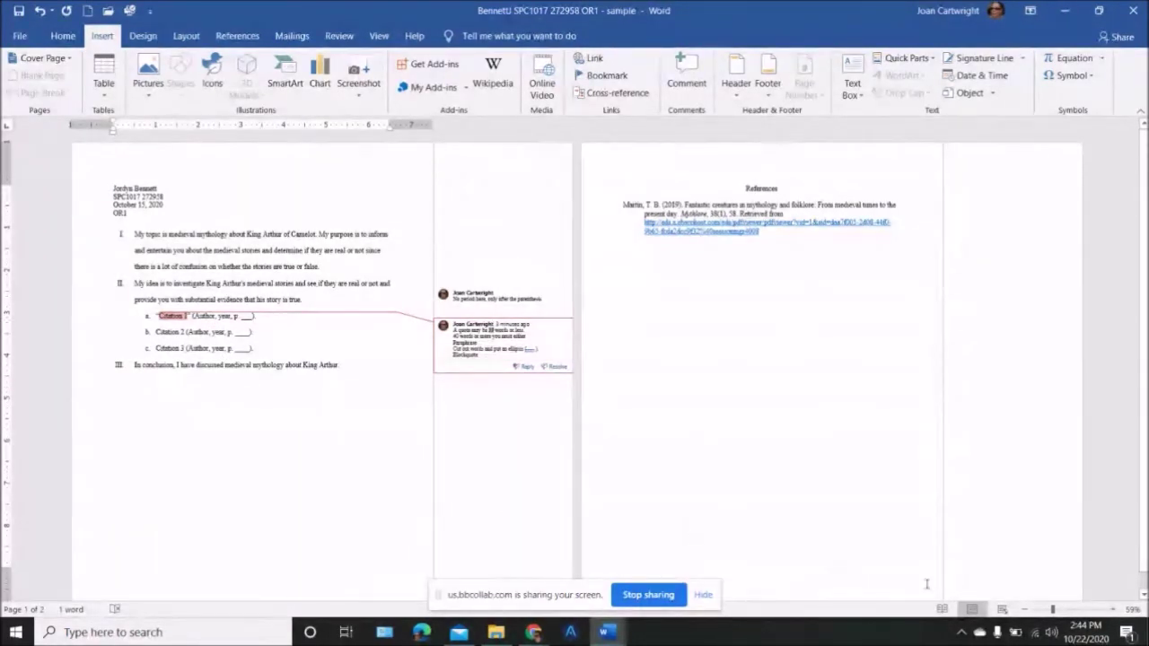
click(1069, 611)
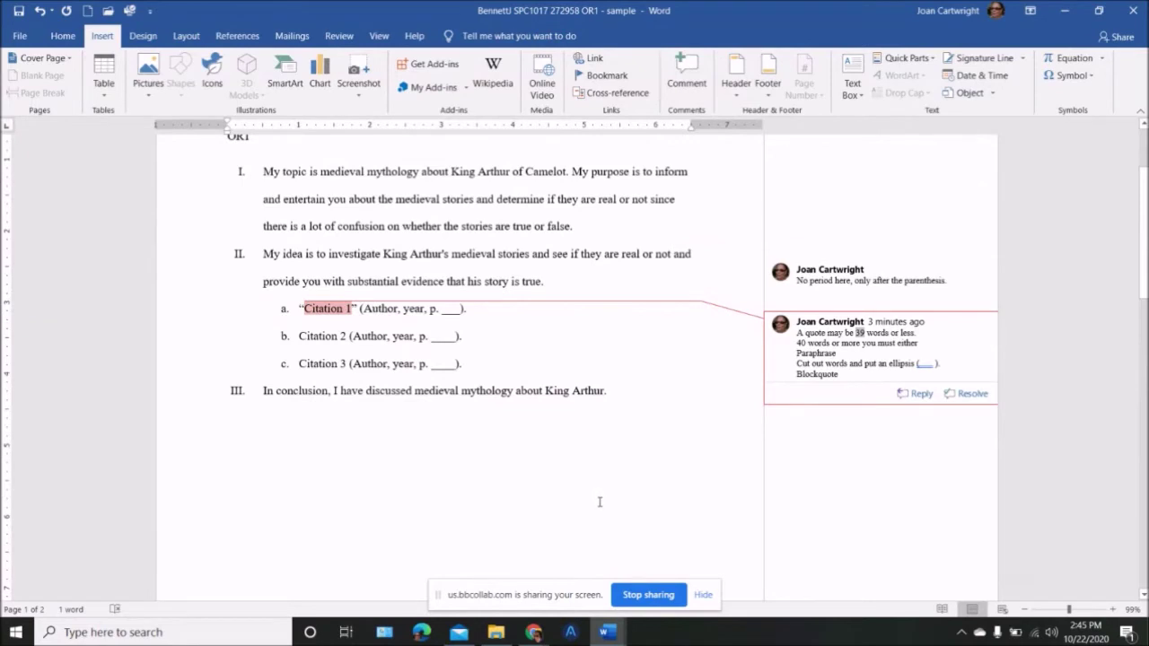
click(514, 311)
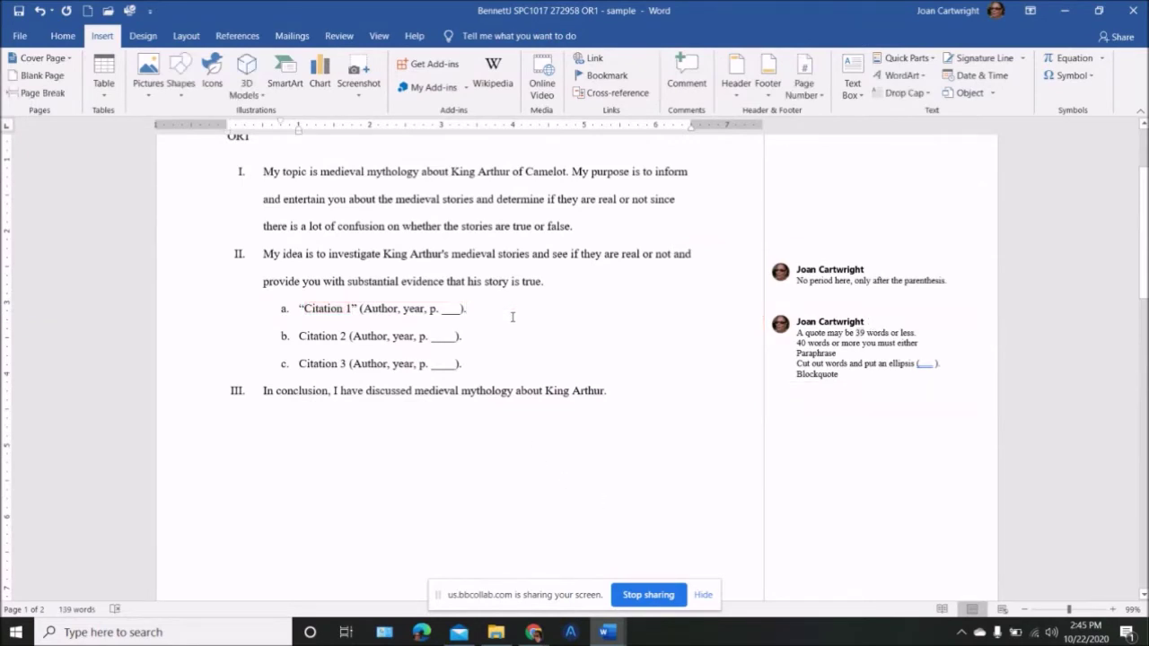
Add four lettered items reading "No" below "Citation 3" in section II, followed by an empty item
click(517, 342)
key(Return)
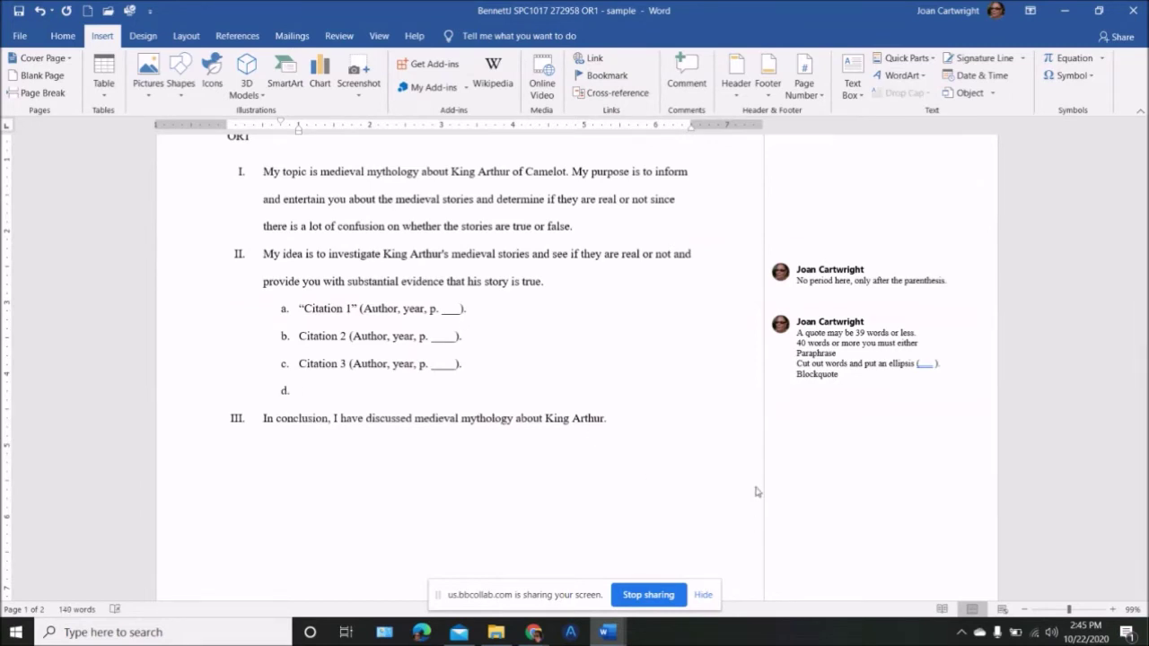
text(no)
key(Return)
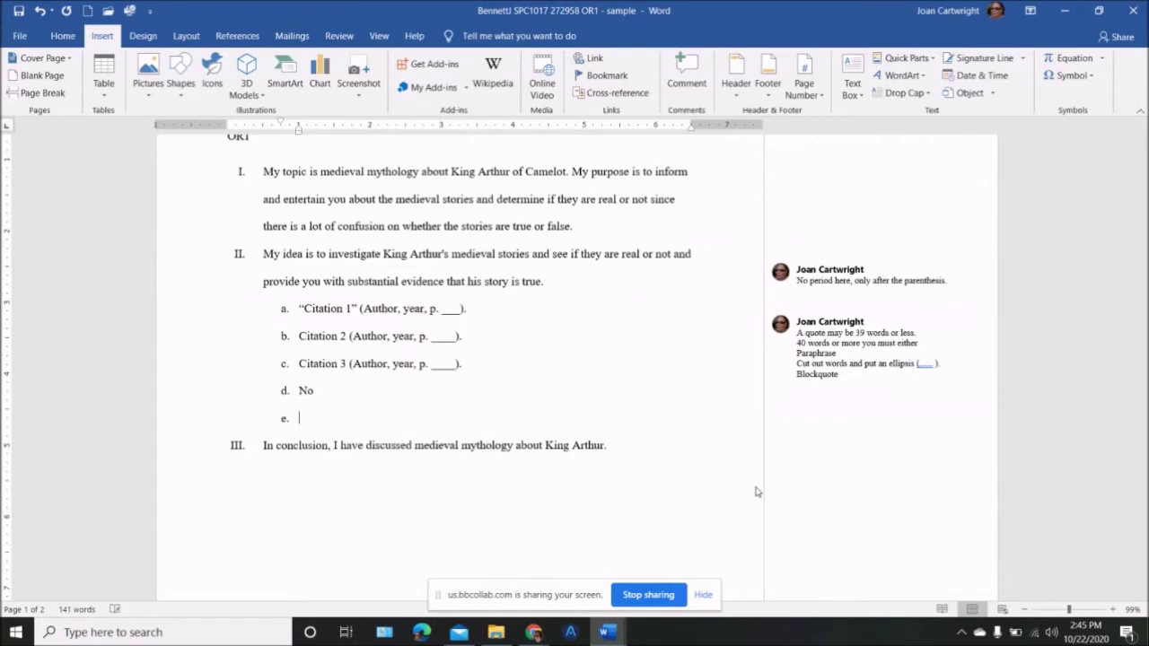
text(e)
key(BackSpace)
text(no)
key(Return)
text(no)
key(Return)
text(no)
key(Return)
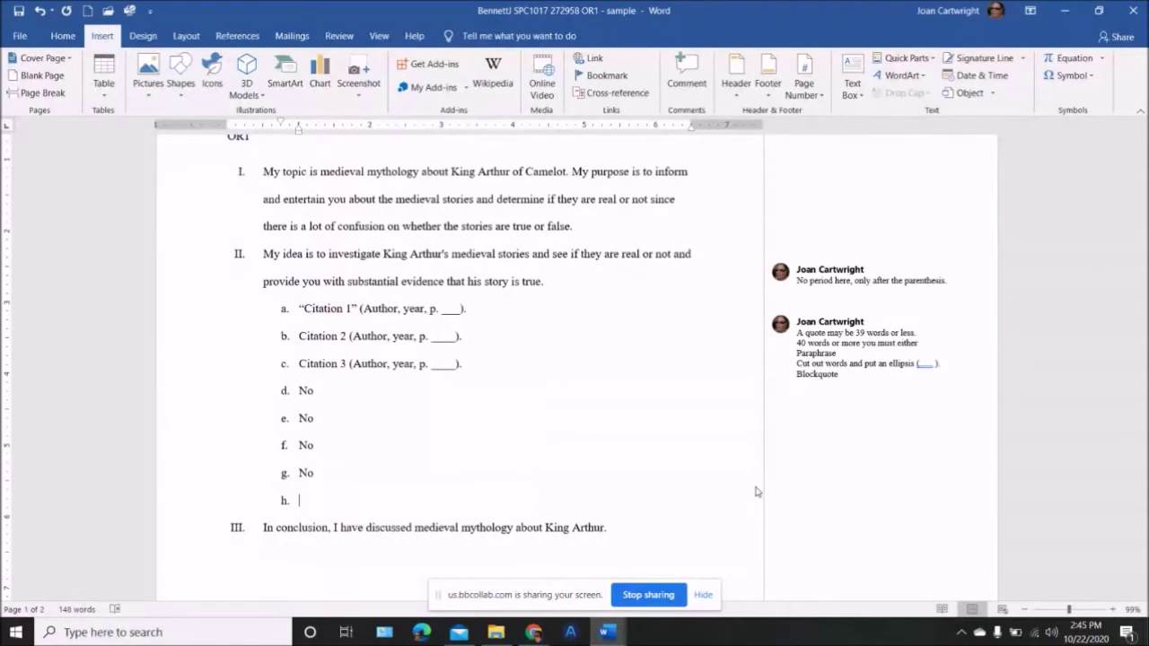
Delete all the extra "No" items below "Citation 3" so that the list ends with that citation
key(BackSpace)
key(BackSpace)
key(BackSpace)
key(BackSpace)
key(BackSpace)
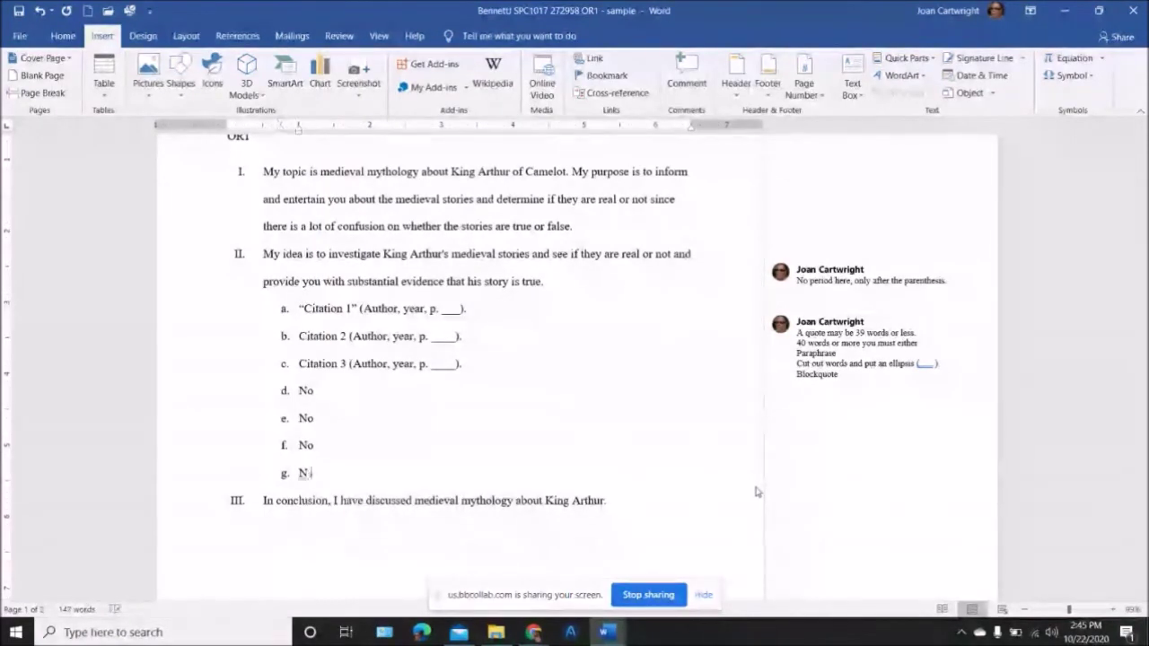
key(BackSpace)
key(BackSpace)
key(BackSpace)
key(BackSpace)
key(BackSpace)
key(BackSpace)
key(BackSpace)
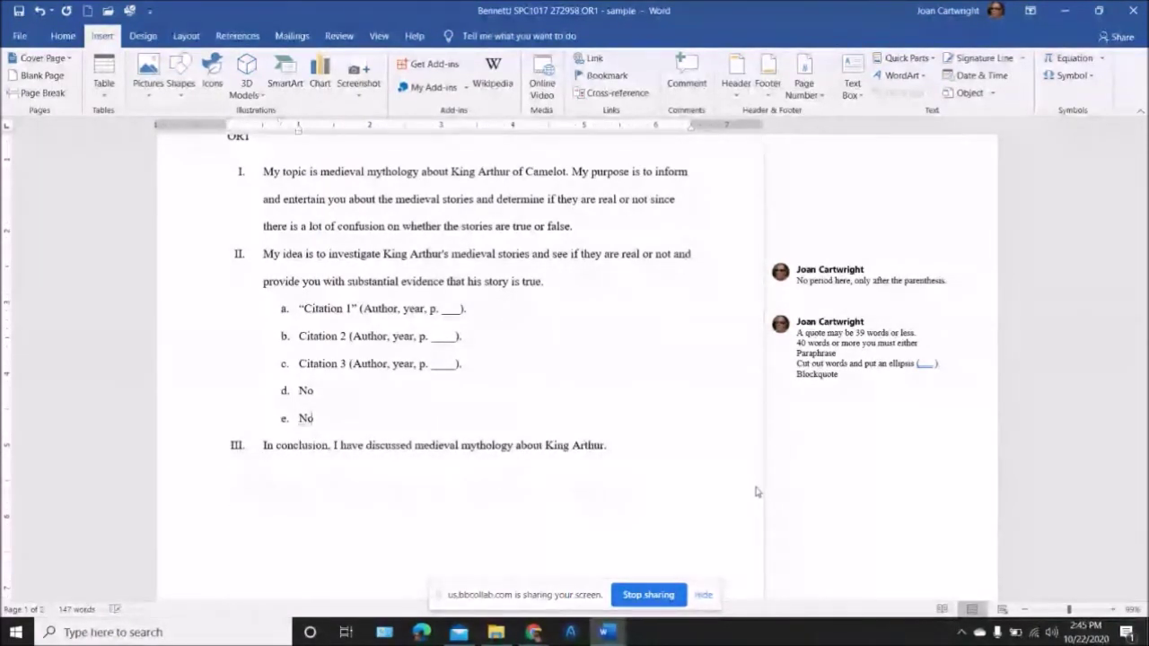
key(BackSpace)
key(BackSpace)
key(BackSpace)
key(BackSpace)
key(BackSpace)
key(BackSpace)
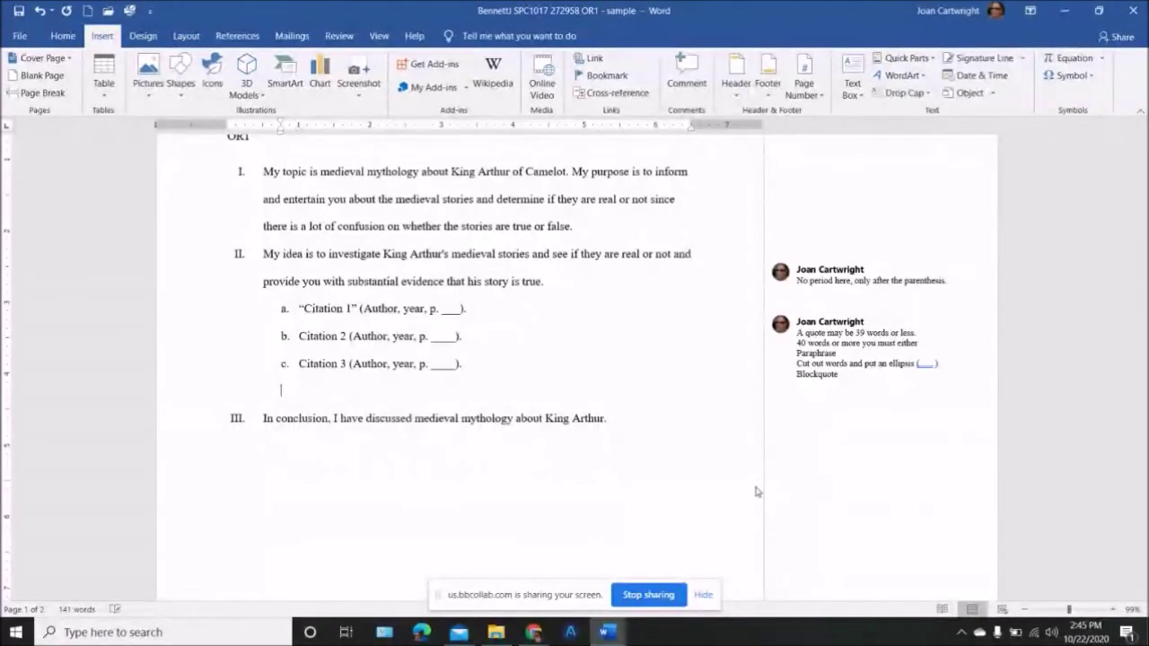
key(BackSpace)
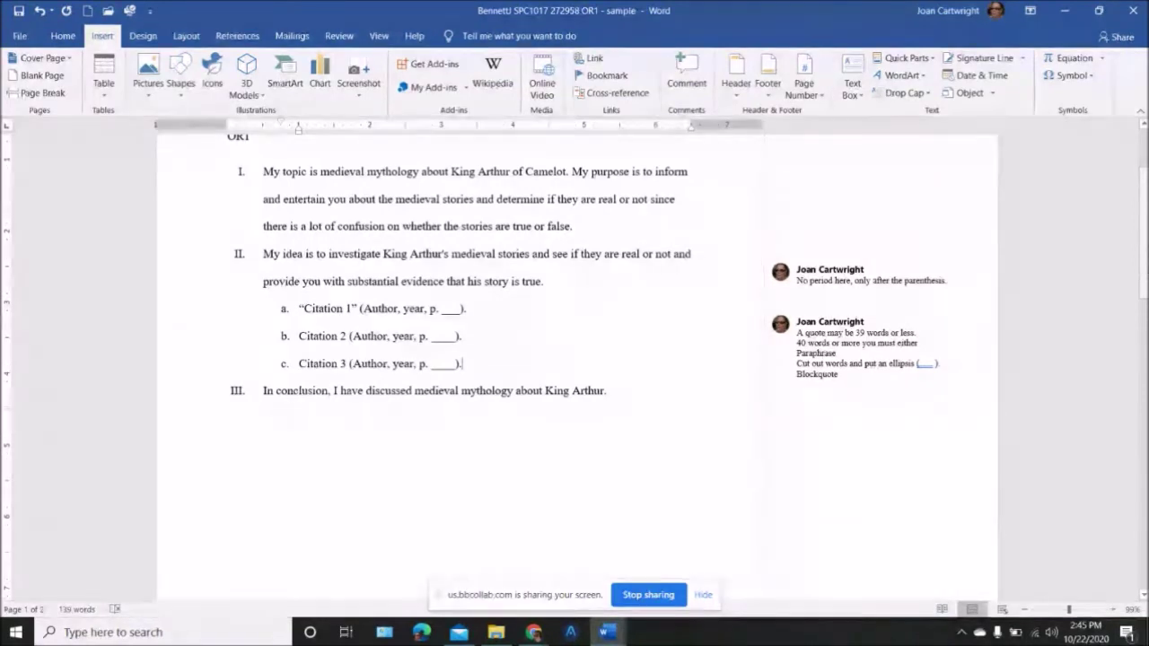
Review the References page, and switch to the Blackboard home page in Chrome
scroll(574, 359, down, 3)
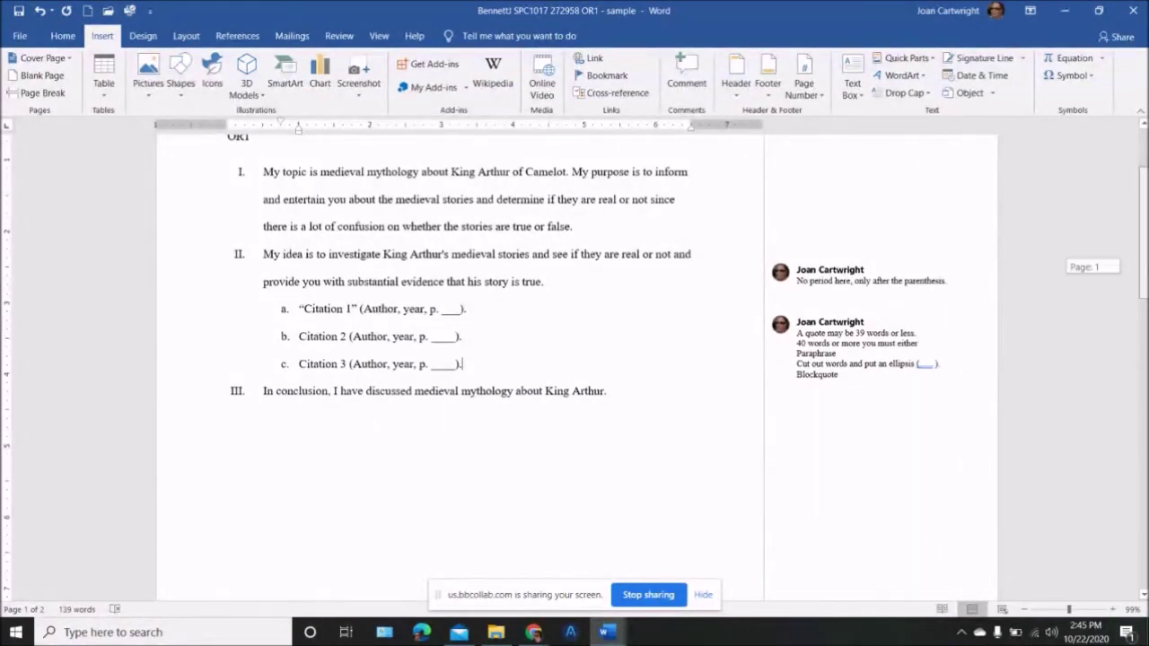
drag(1143, 316, 1142, 463)
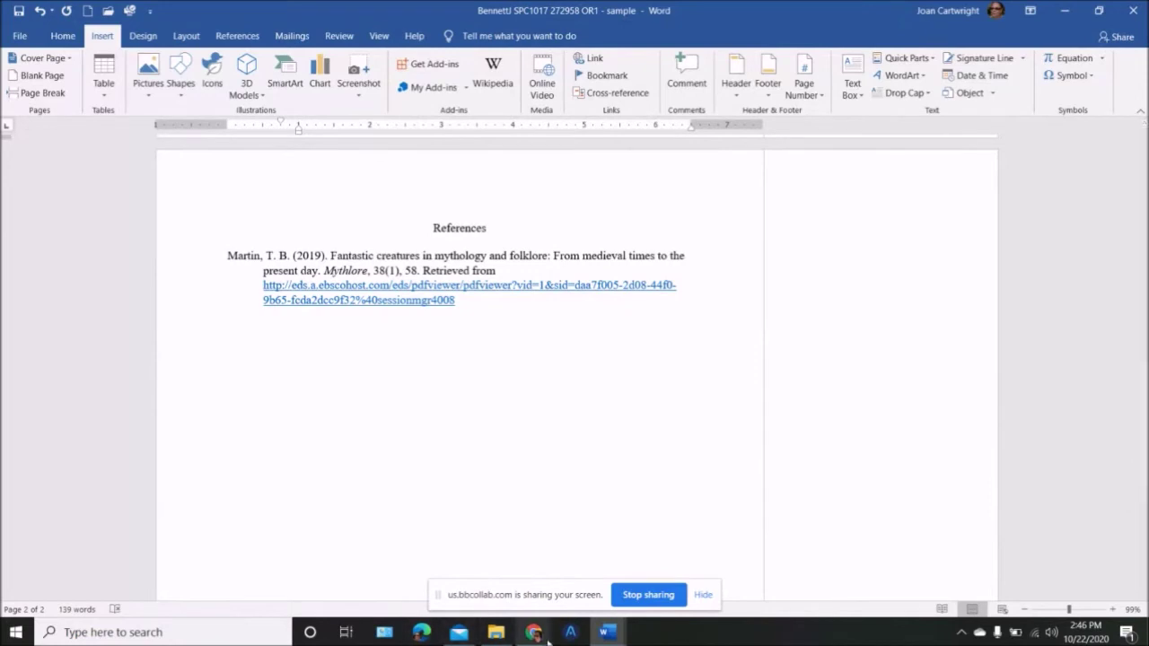
mouse_move(533, 633)
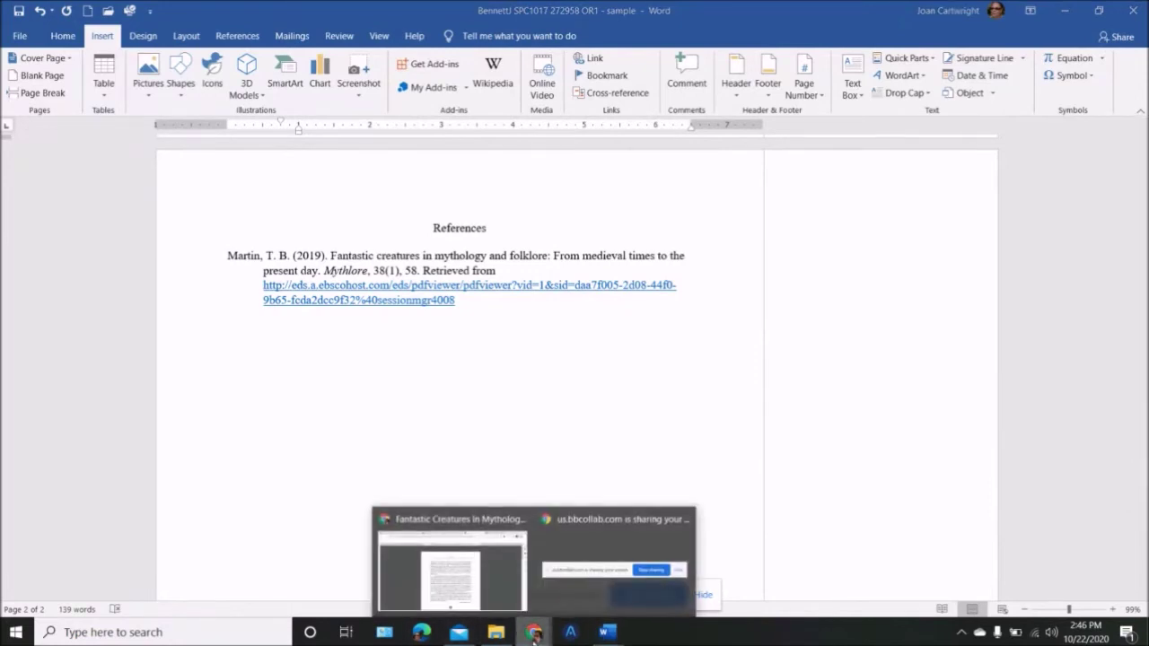
click(471, 589)
click(381, 10)
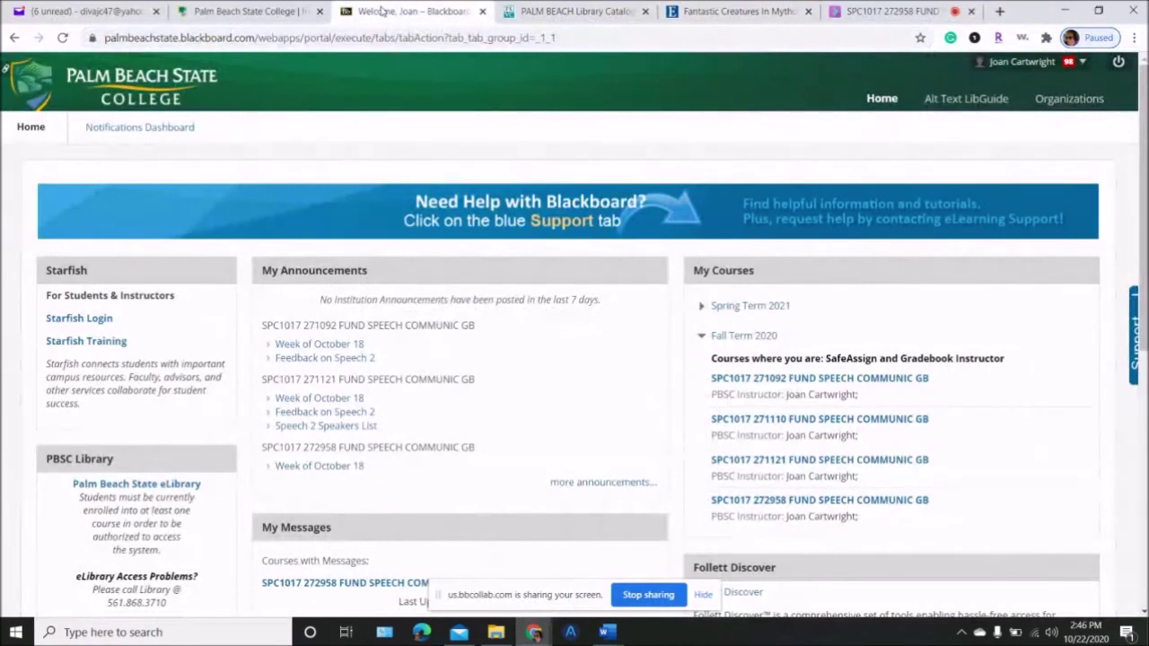
click(793, 510)
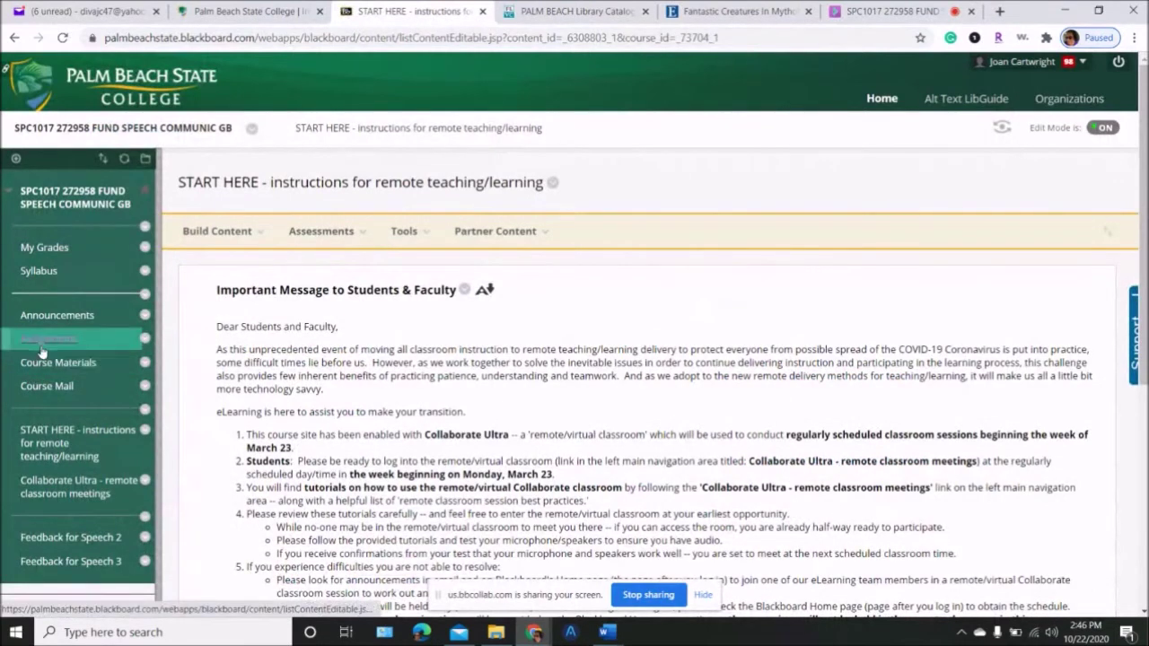
click(48, 368)
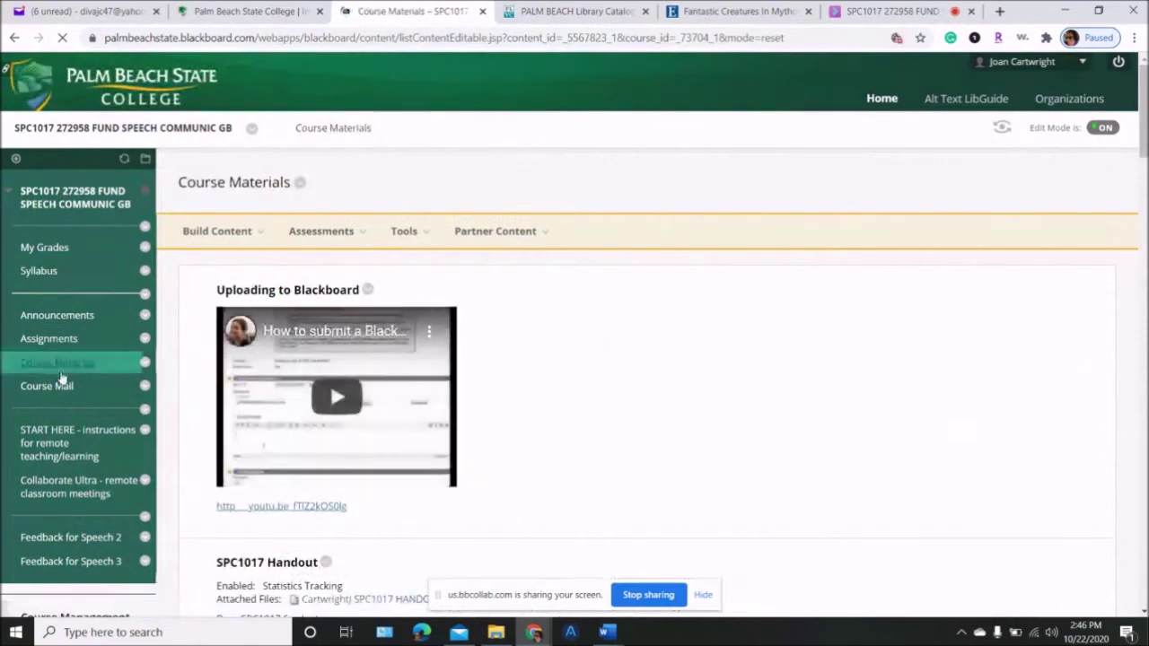
scroll(809, 321, down, 3)
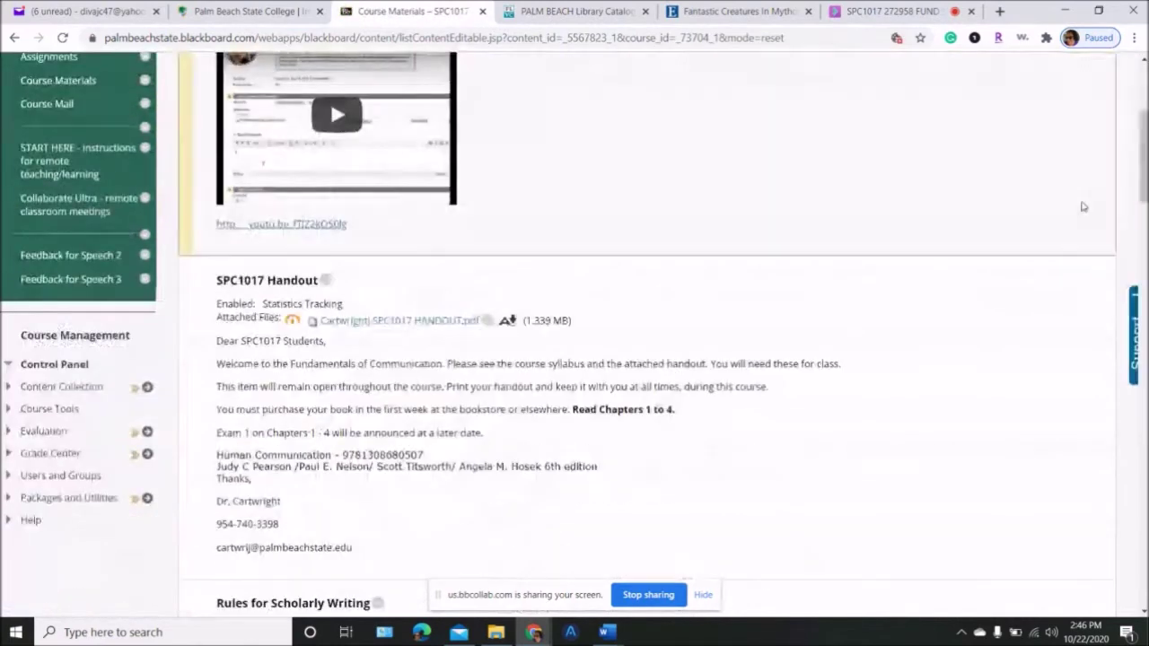
click(452, 324)
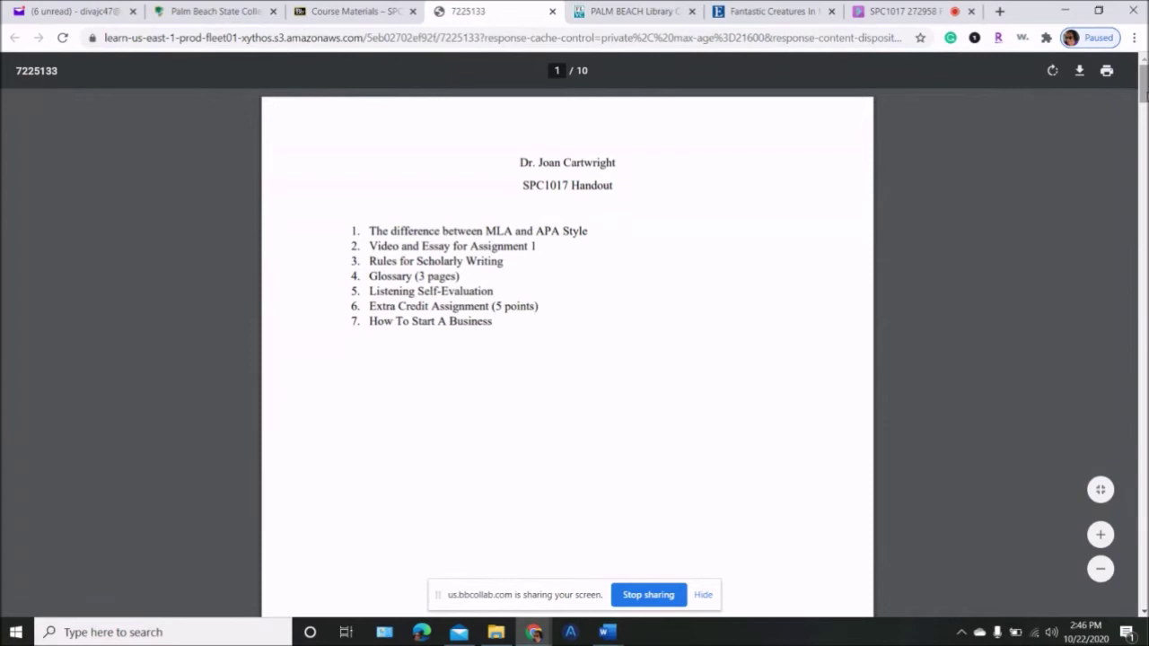
Go to Figure 7.4, Sample Bibliography Formats, on page 2 of the handout and enlarge it for reading
drag(1143, 101, 1142, 158)
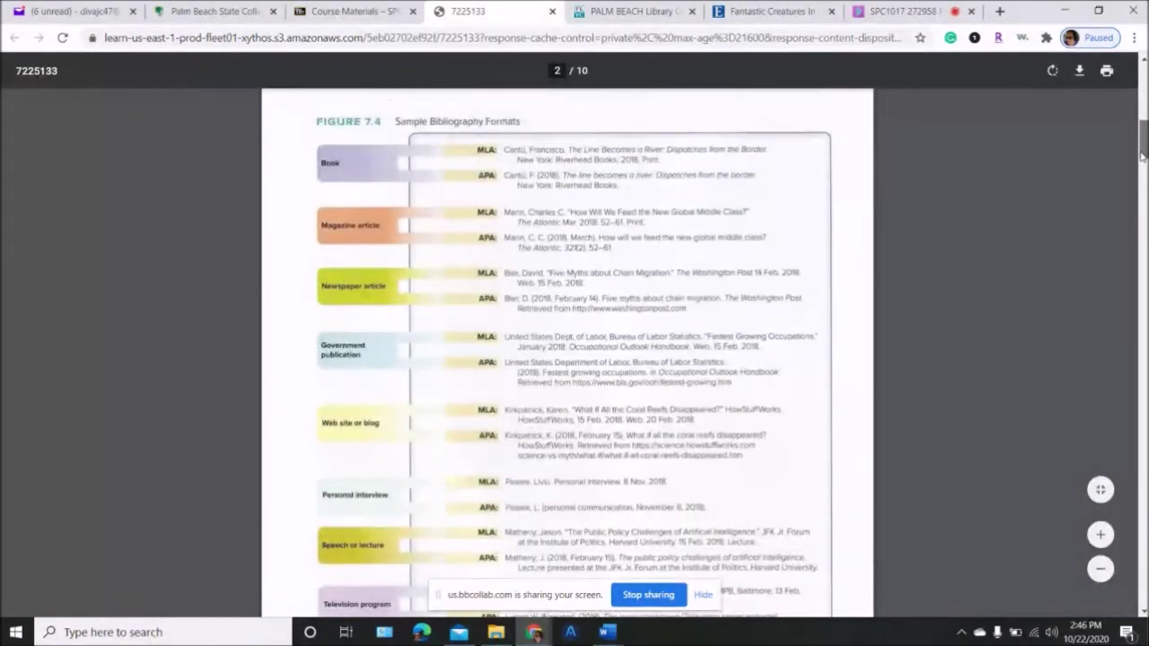
drag(1141, 156, 1142, 159)
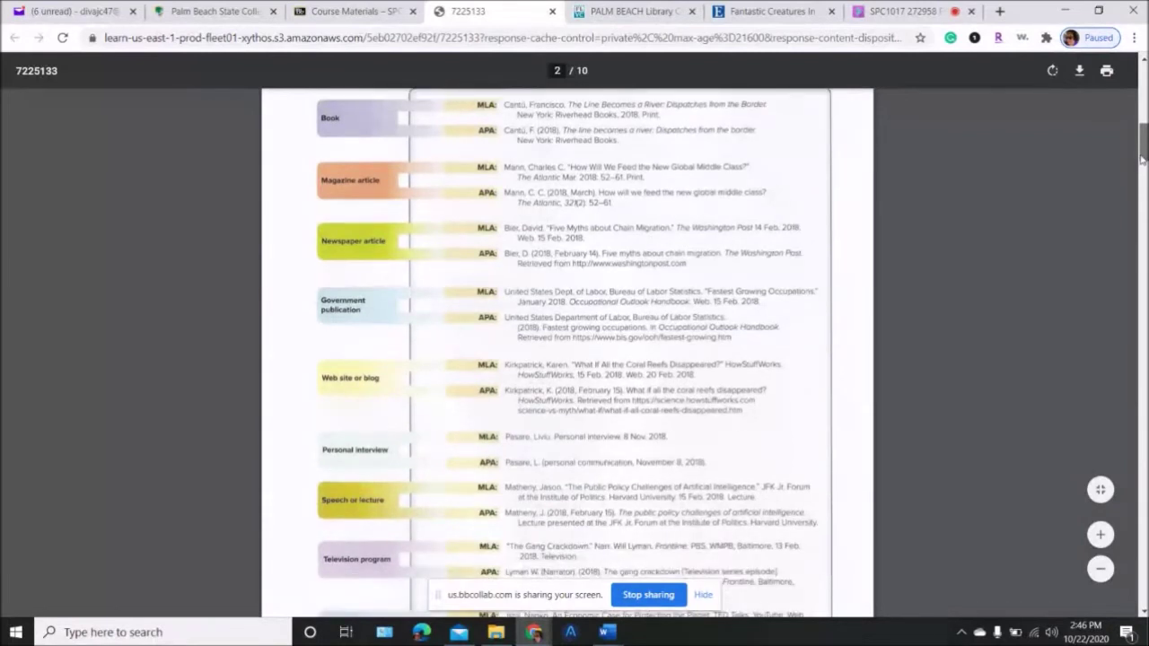
drag(1141, 158, 1138, 159)
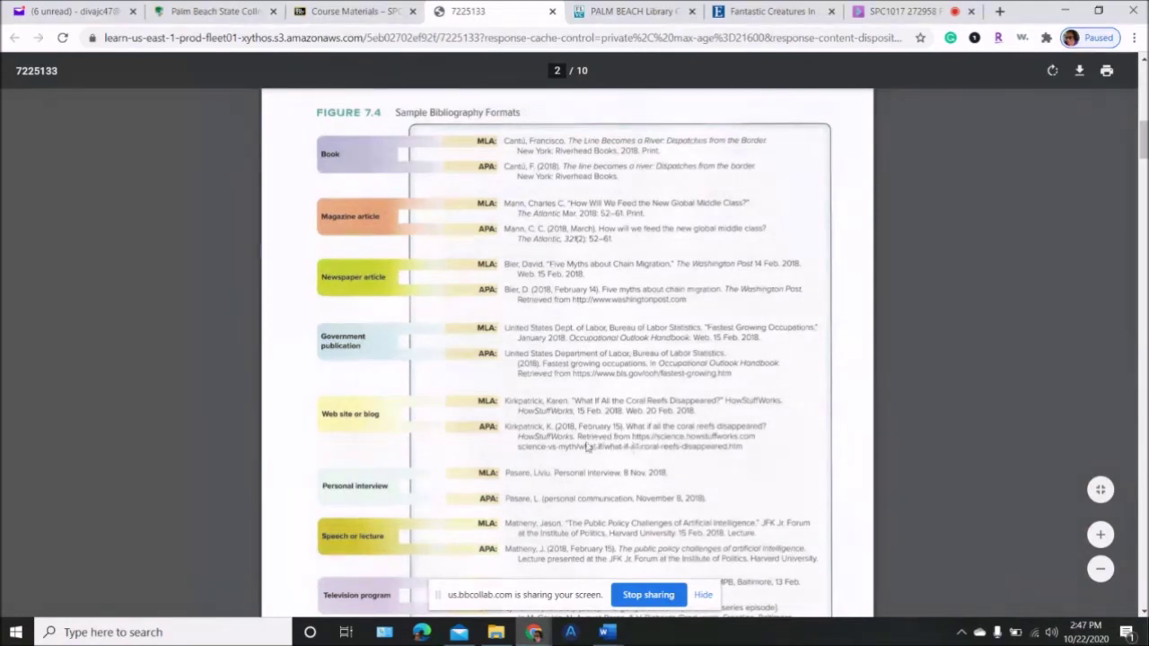
click(1100, 535)
click(1100, 535)
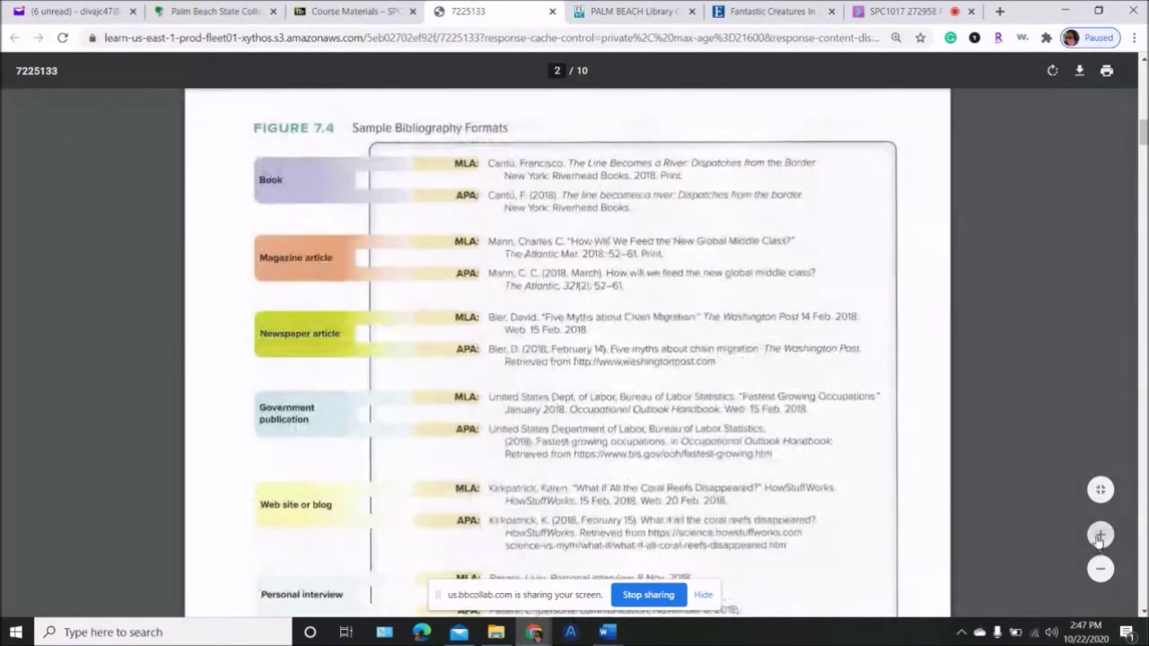
click(1100, 535)
Examine how the MLA and APA sample entries differ for each source type, from books to videos
scroll(933, 243, down, 4)
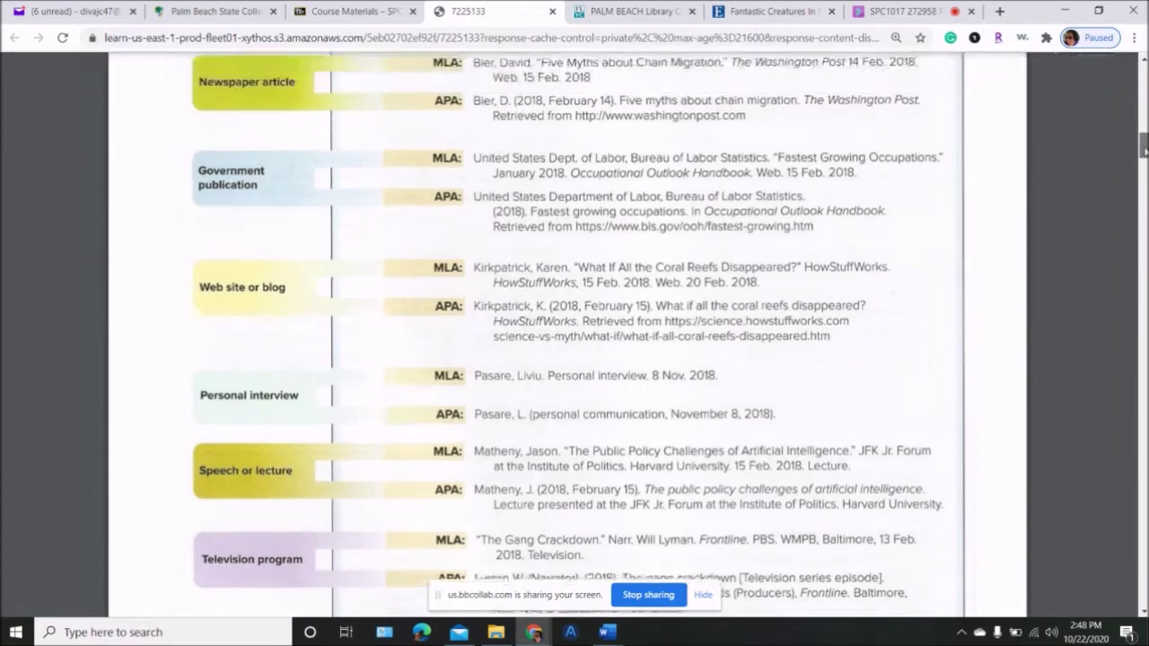
scroll(1142, 151, down, 1)
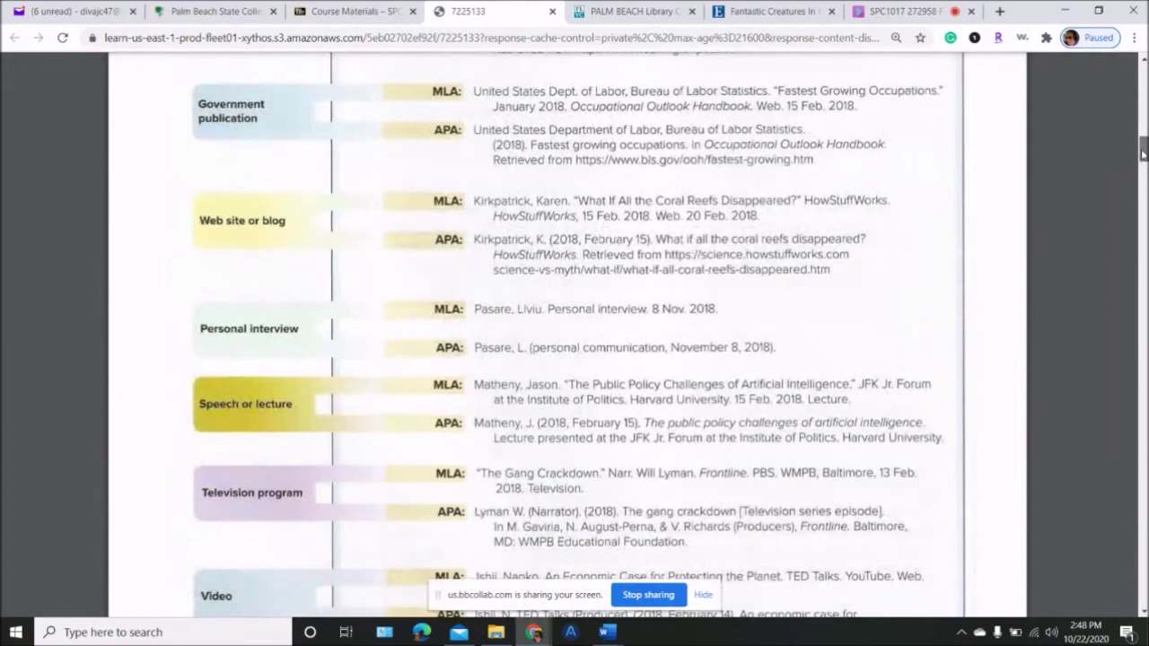
scroll(1142, 151, down, 2)
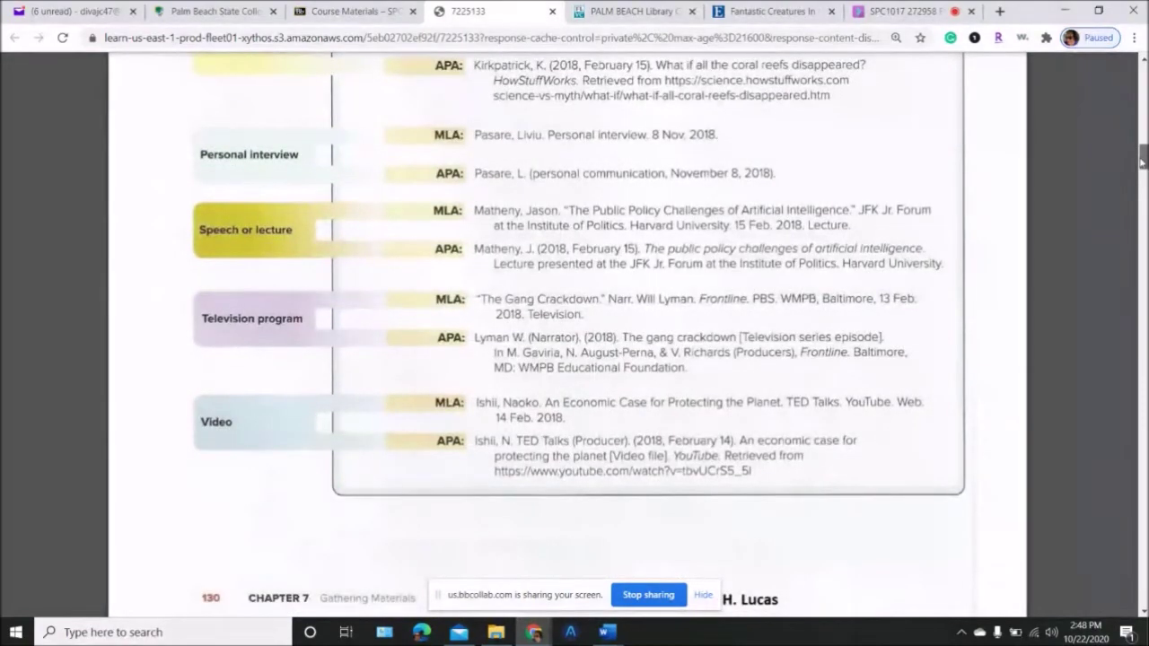
scroll(1142, 152, up, 5)
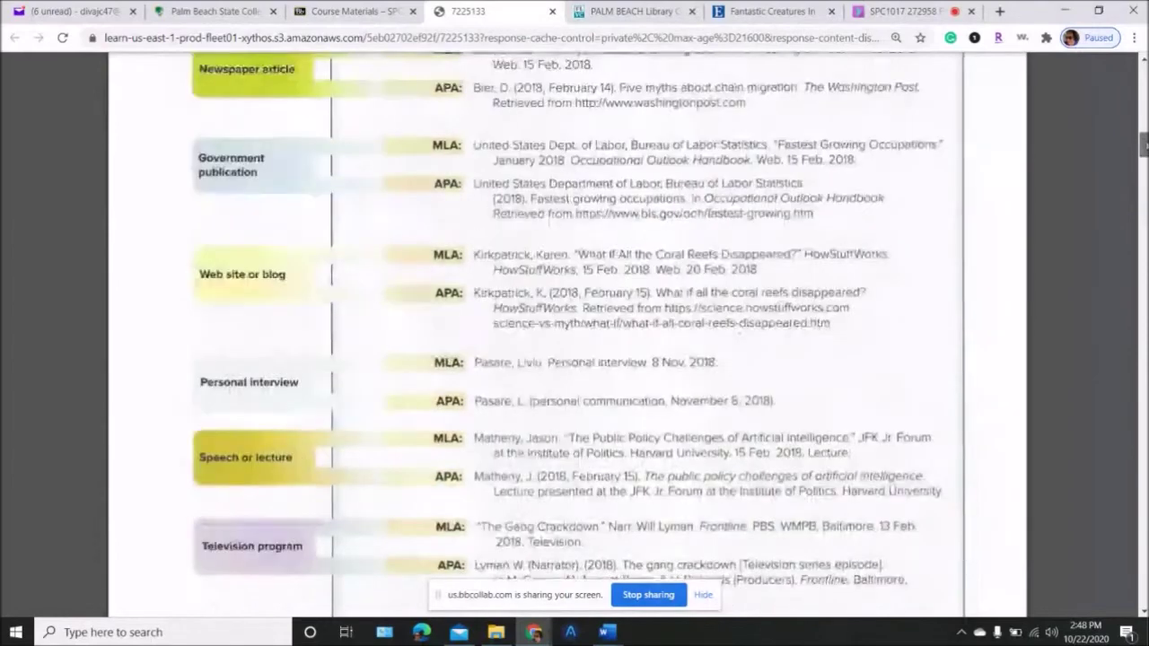
scroll(574, 332, down, 1)
scroll(574, 332, up, 1)
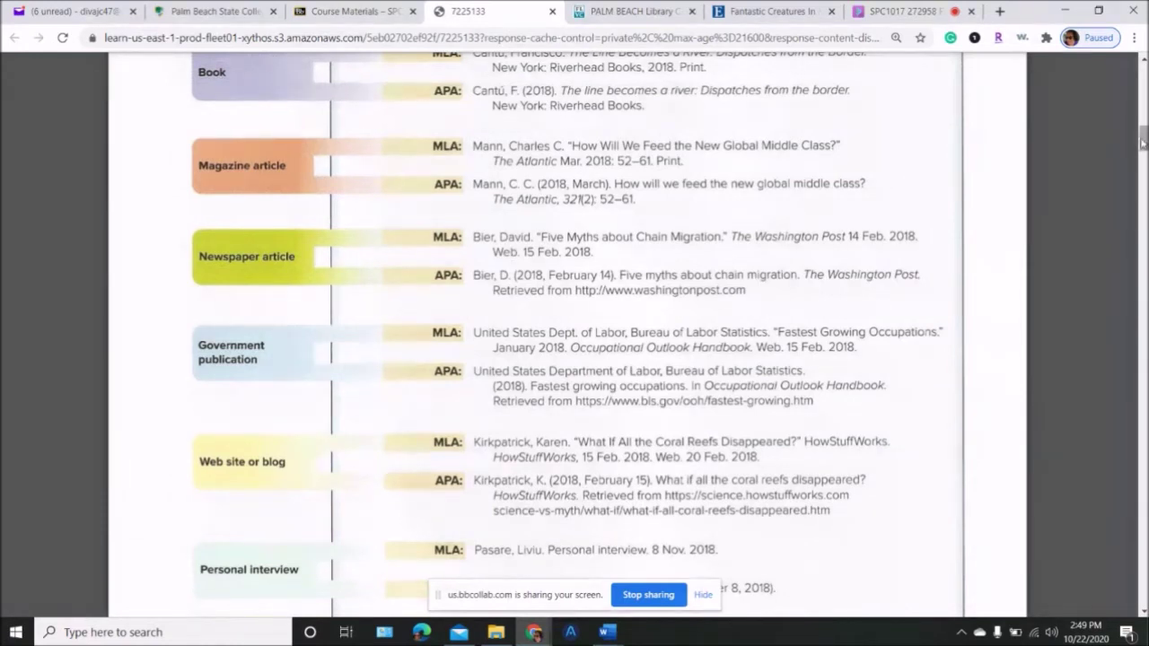
drag(1144, 136, 1144, 142)
scroll(1103, 172, down, 4)
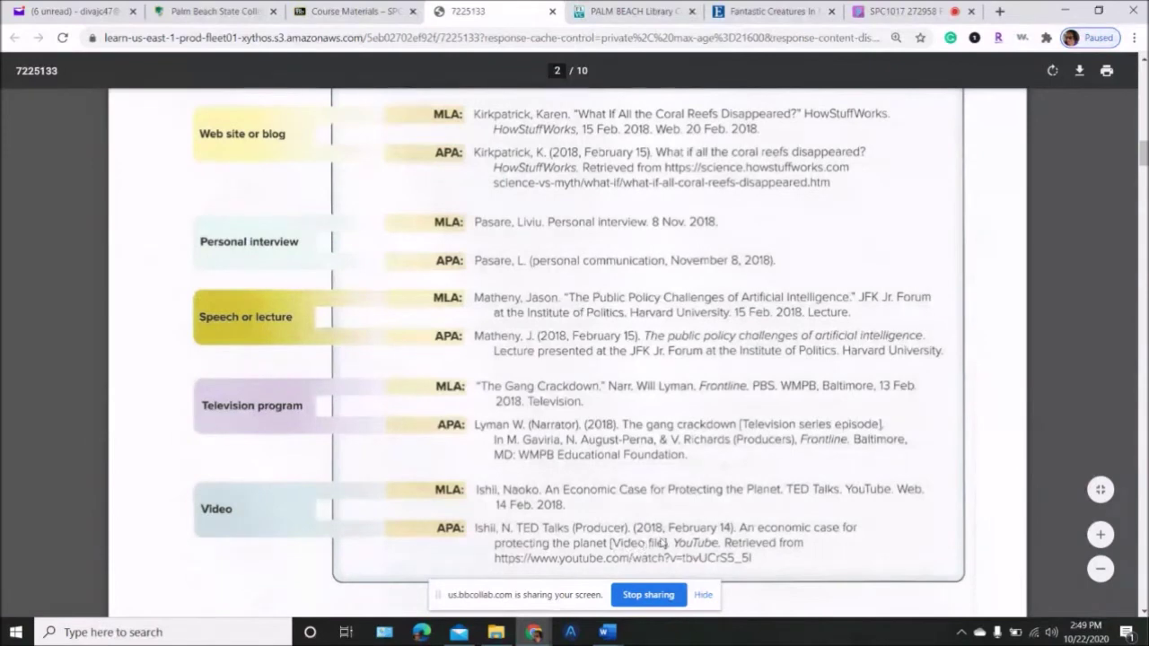
scroll(1143, 151, up, 1)
scroll(981, 201, down, 5)
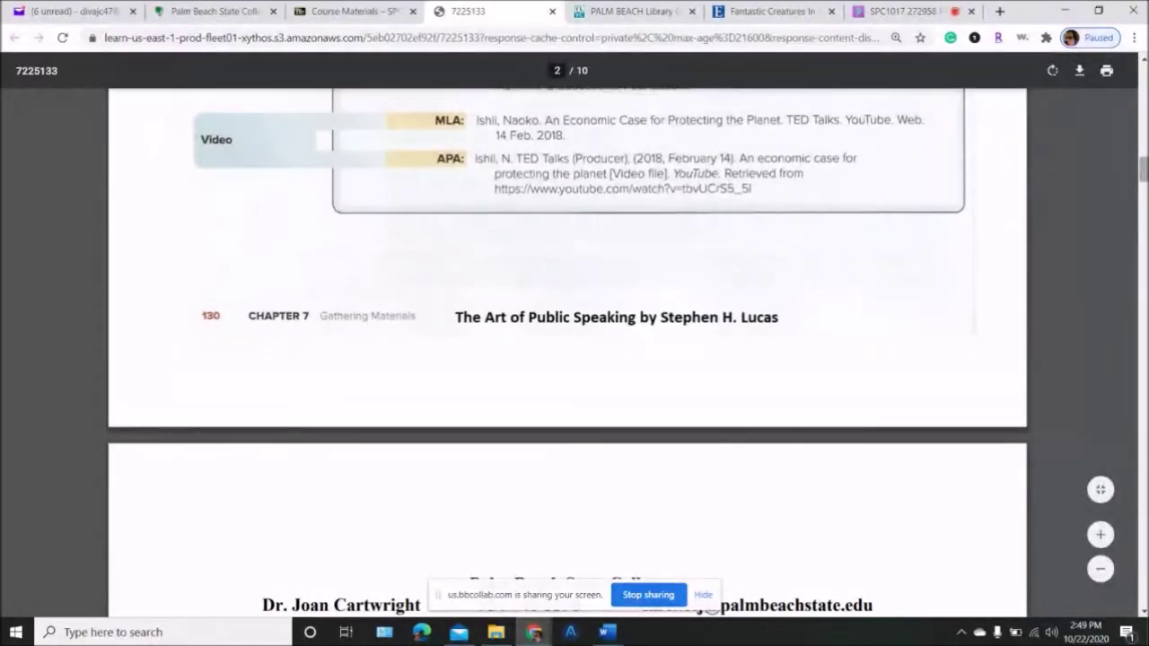
scroll(1144, 158, up, 7)
scroll(1145, 143, up, 2)
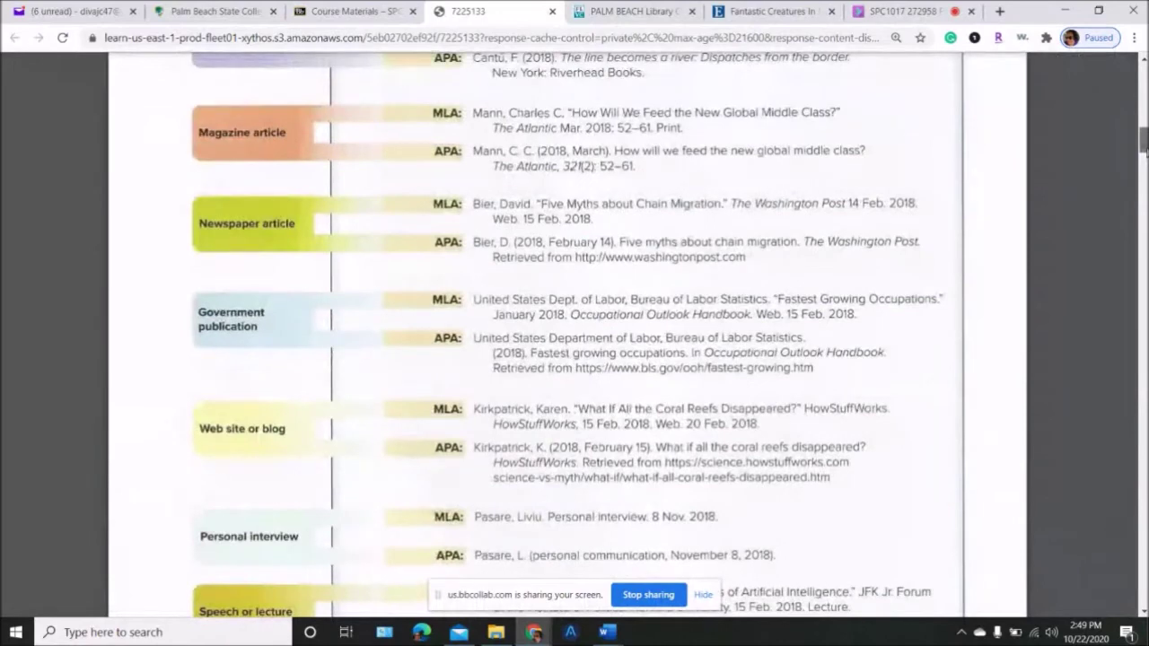
scroll(1144, 143, up, 1)
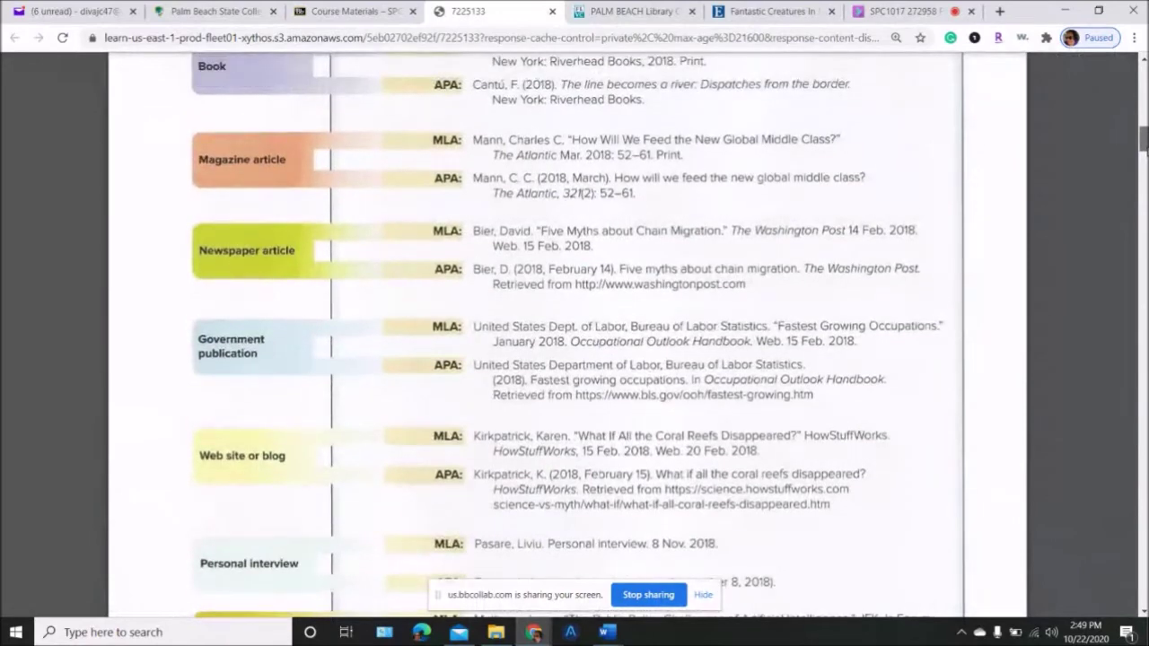
Return to the contents list on the handout's first page and close the handout
key(Home)
scroll(567, 341, down, 3)
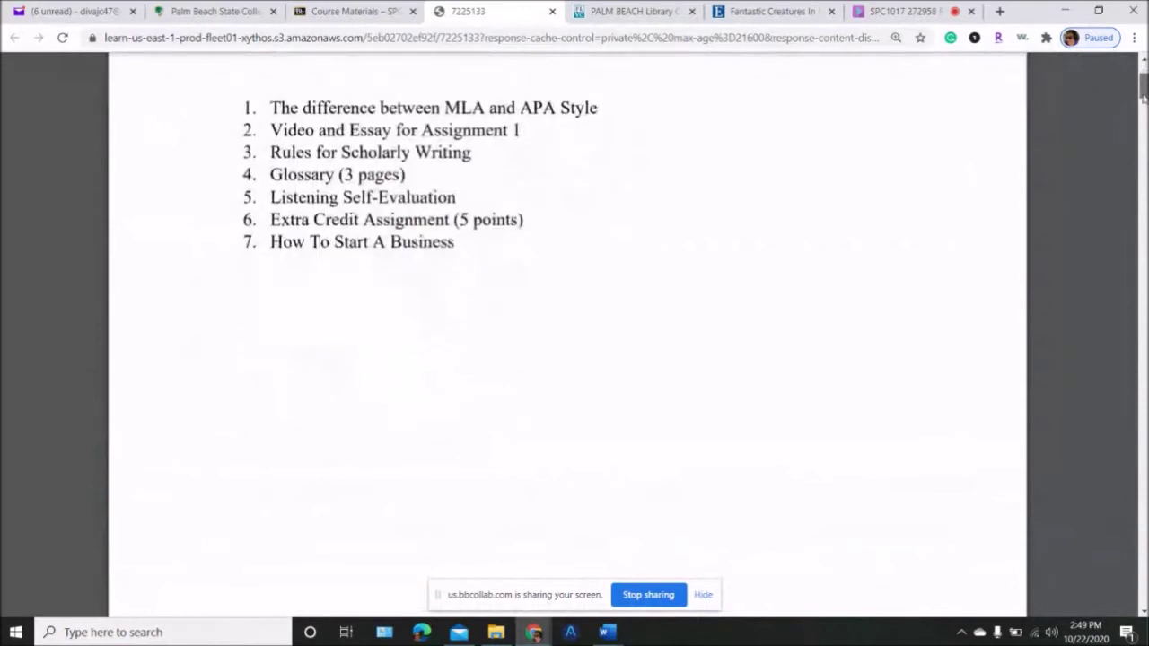
click(770, 37)
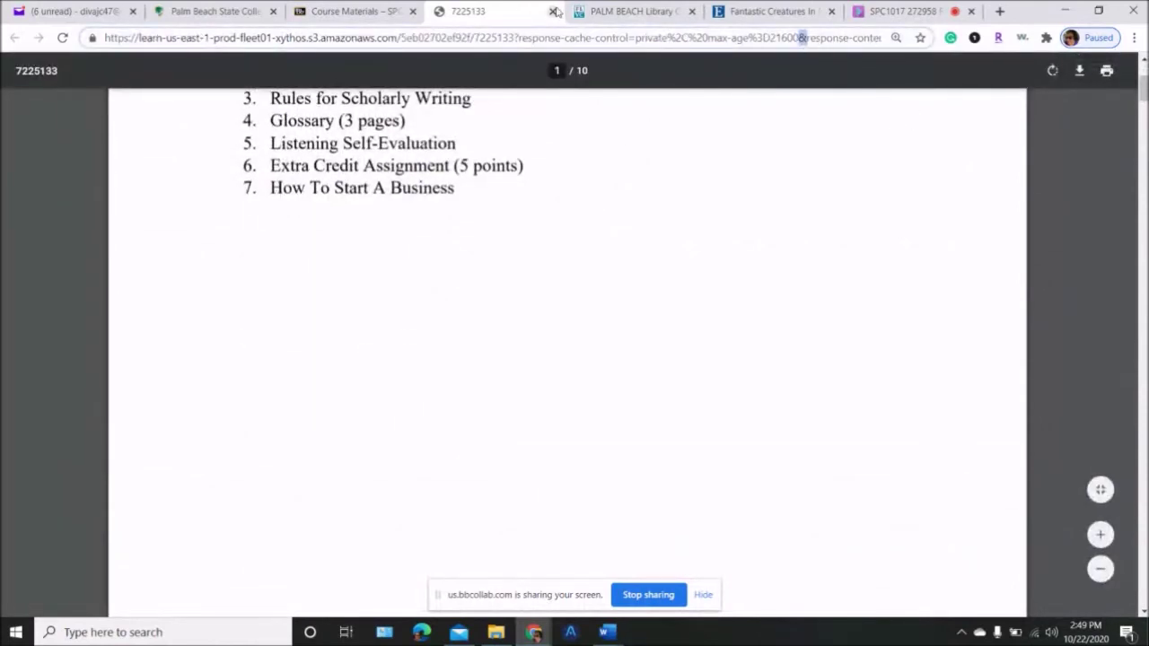
click(552, 12)
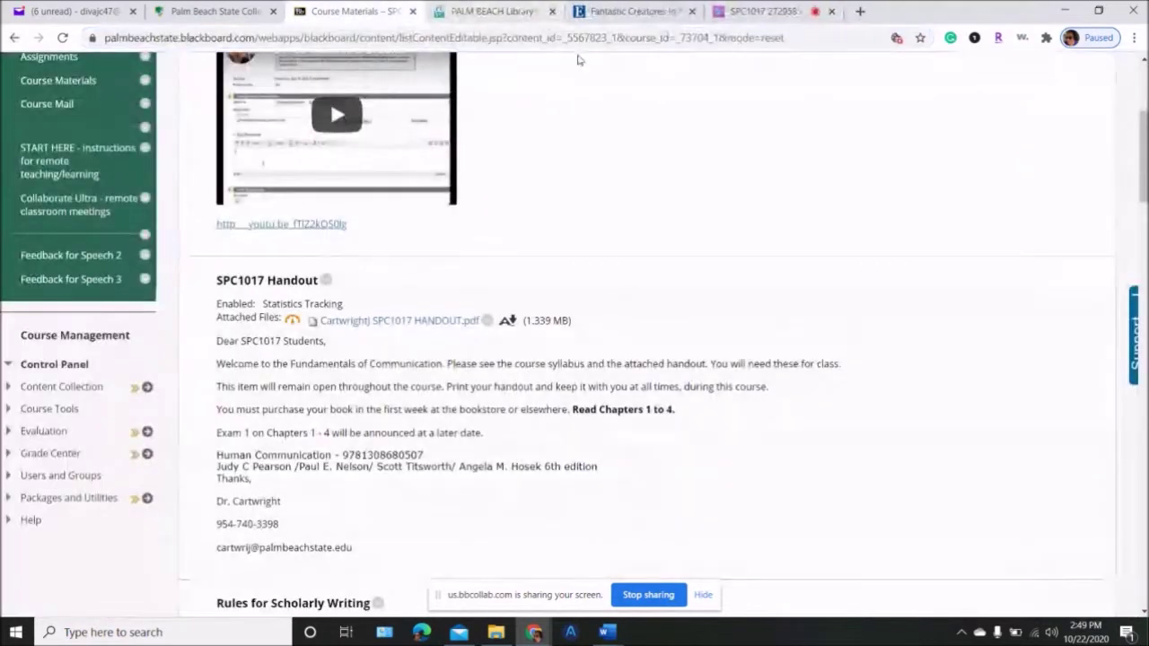
Search Google for "purdue owl" in a new browser tab and open the "OWL // Purdue Writing Lab" result
click(860, 12)
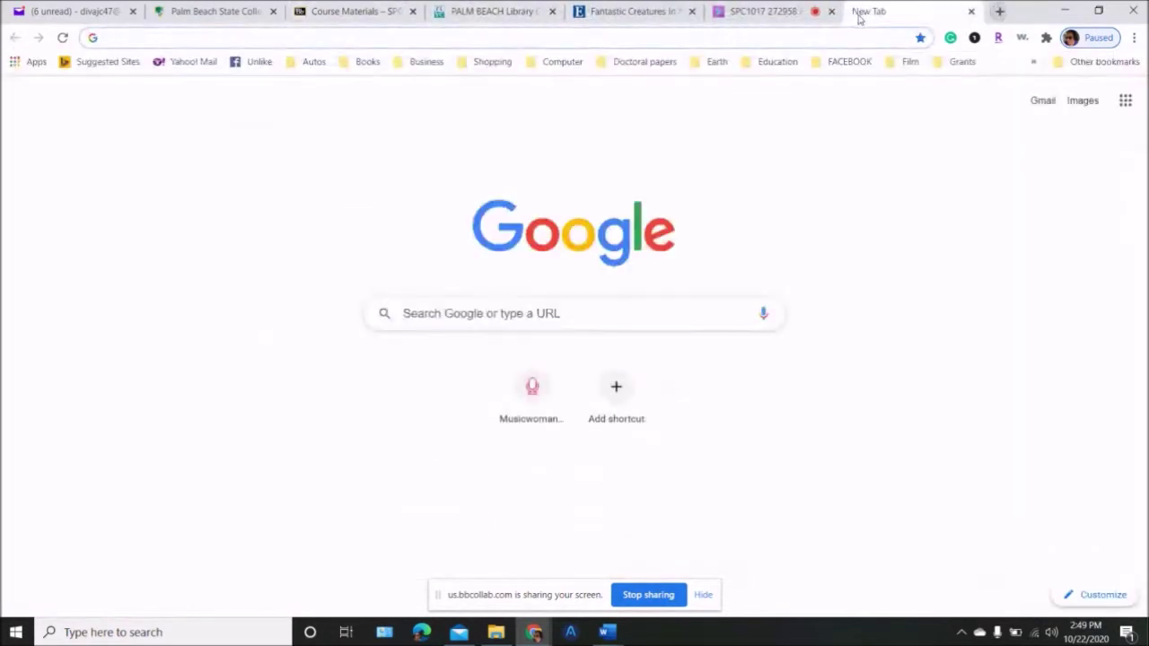
text(purd)
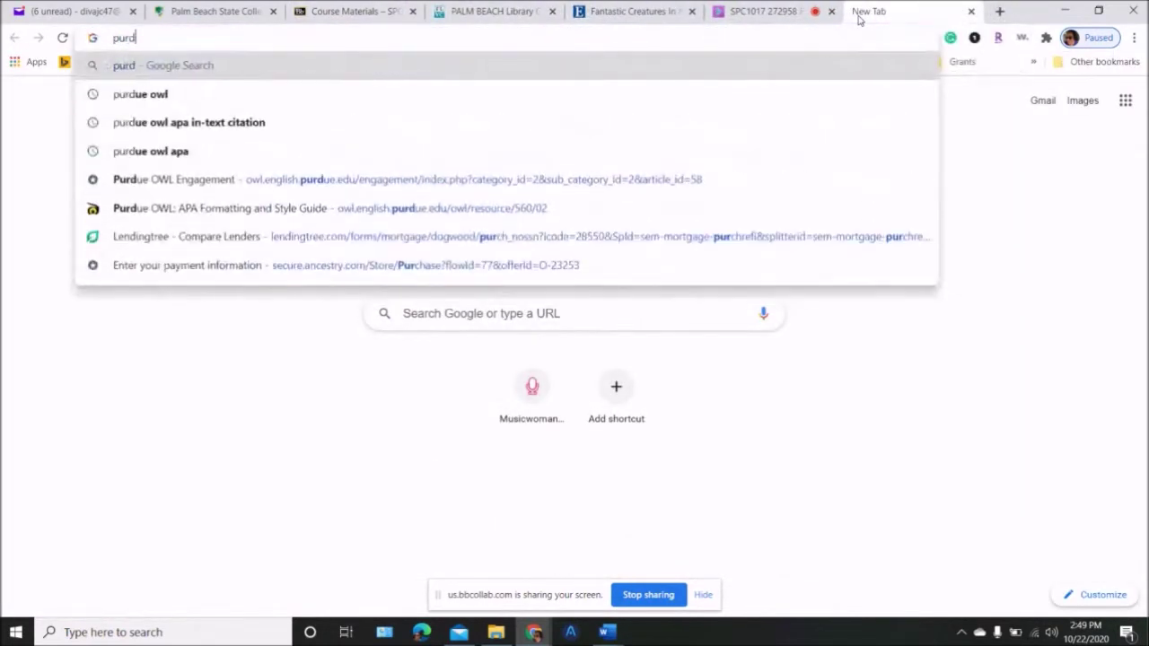
text(ue owl)
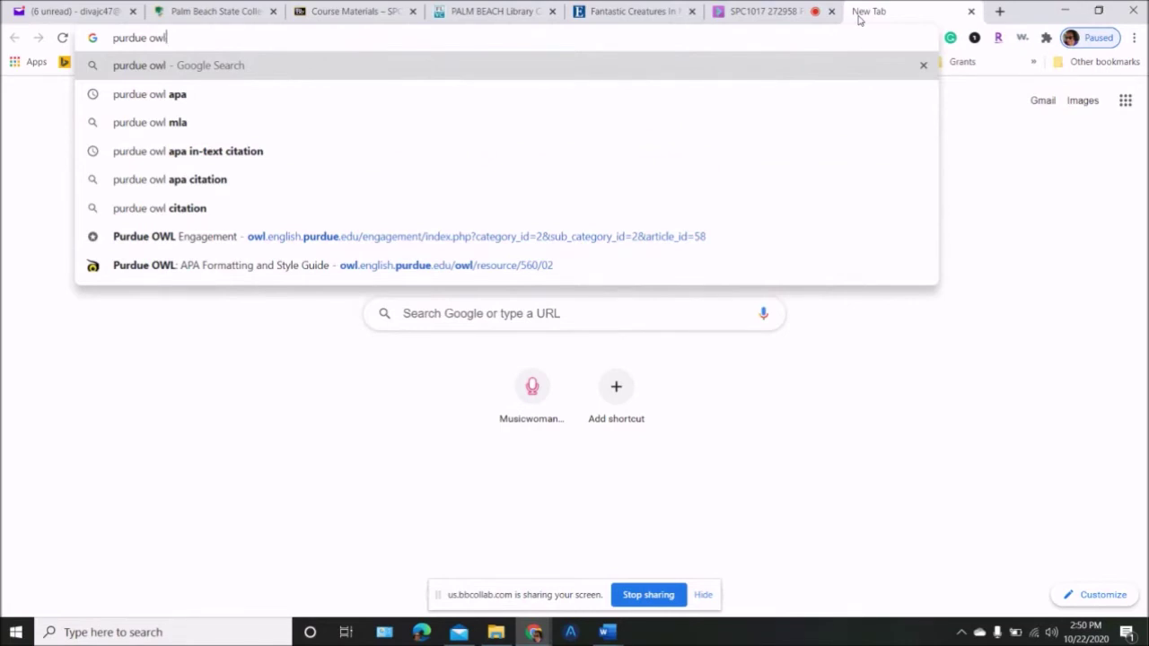
key(Return)
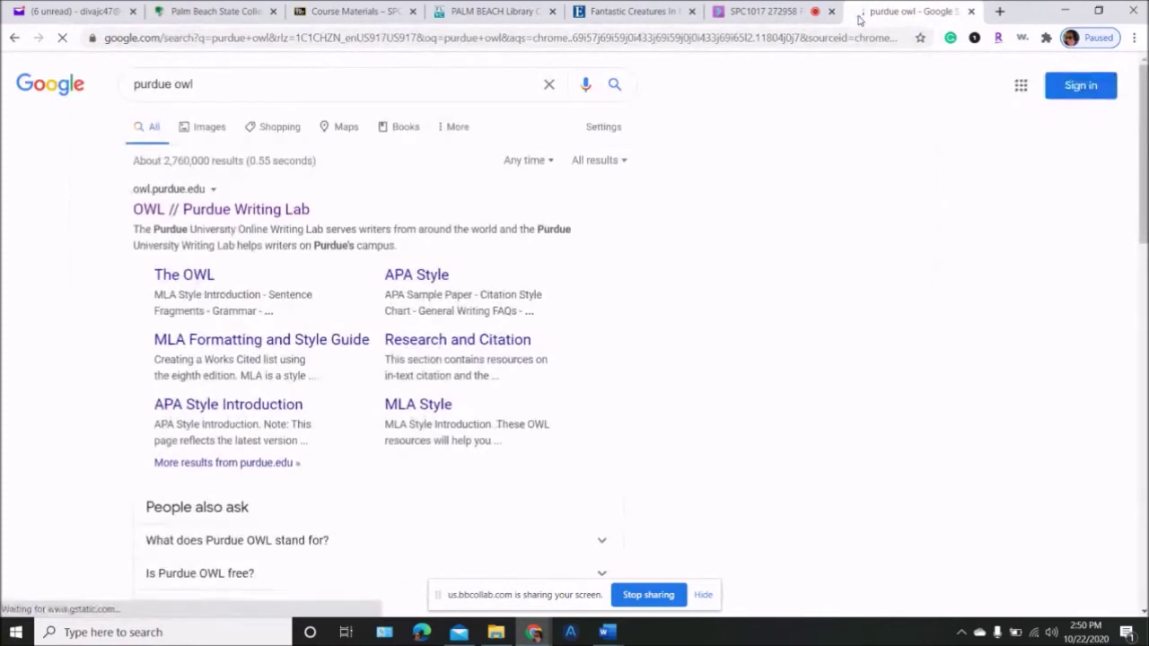
click(288, 212)
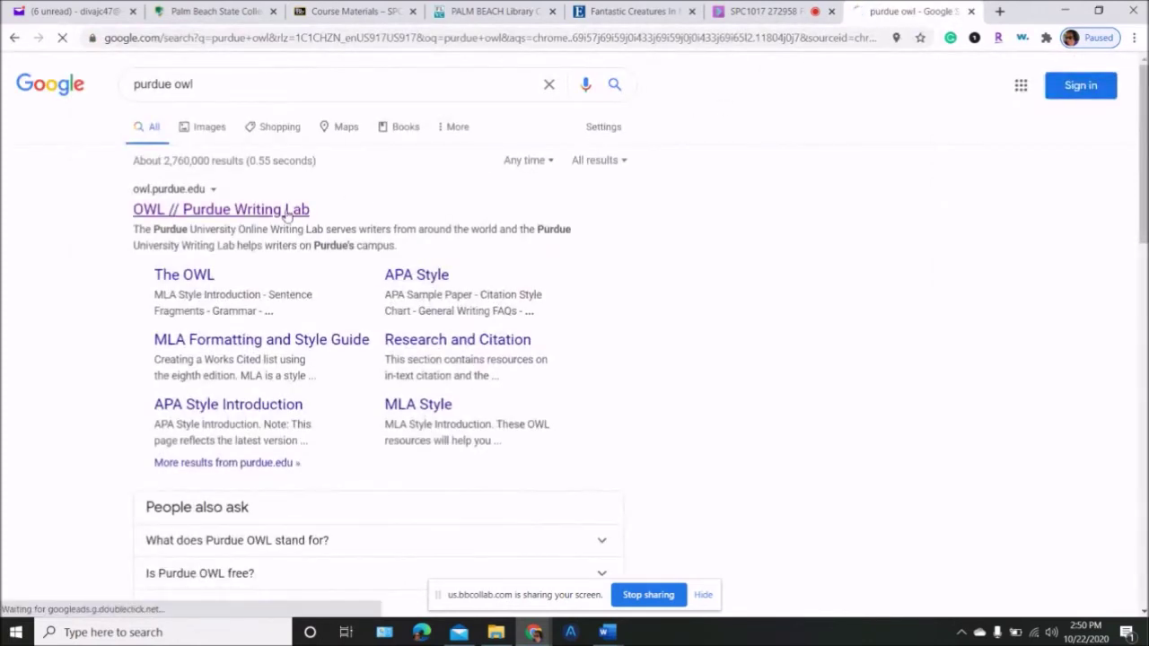